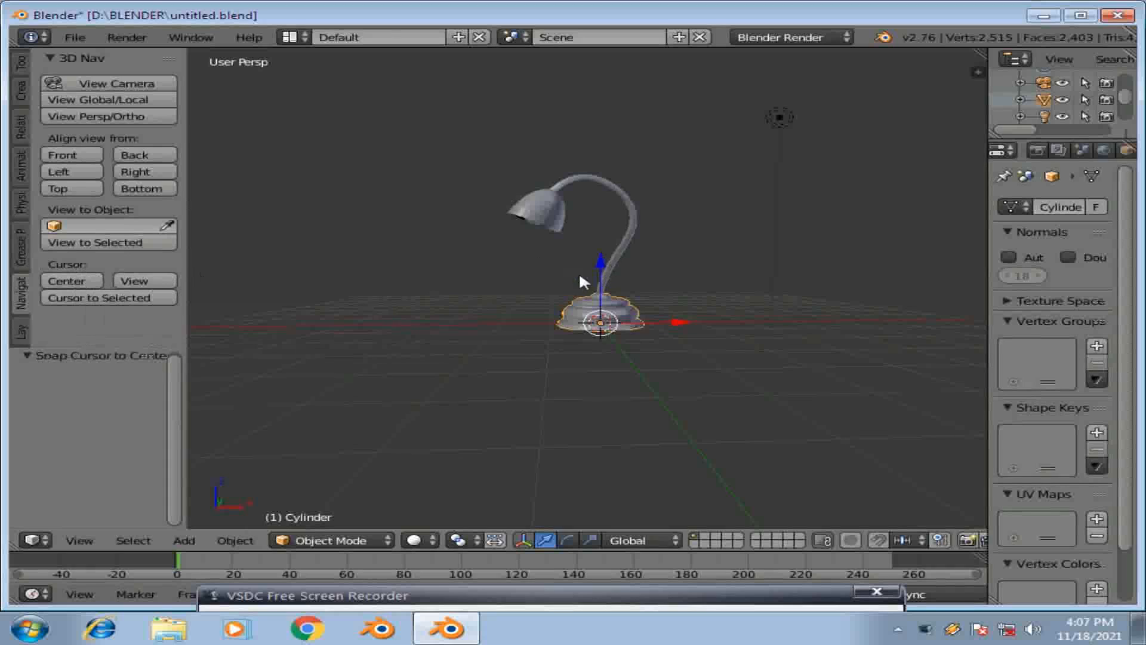
Apply smooth shading to the entire lampshade mesh.
key(r)
right_click(601, 199)
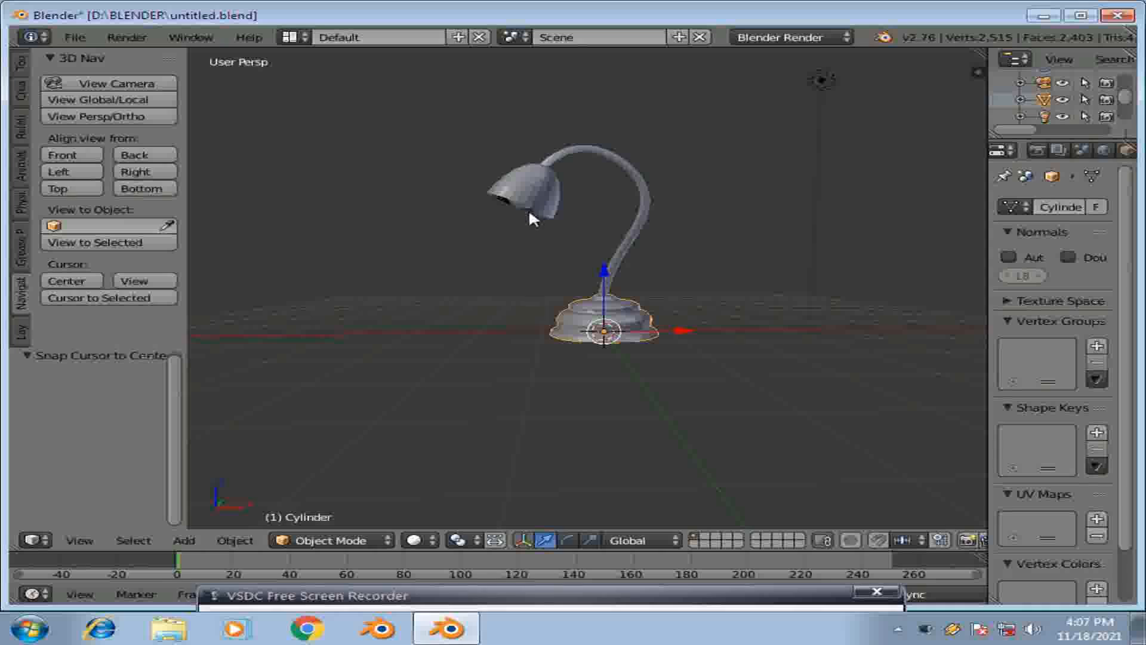
mouse_move(530, 218)
middle_down()
mouse_move(662, 150)
mouse_move(599, 227)
mouse_move(524, 239)
middle_up()
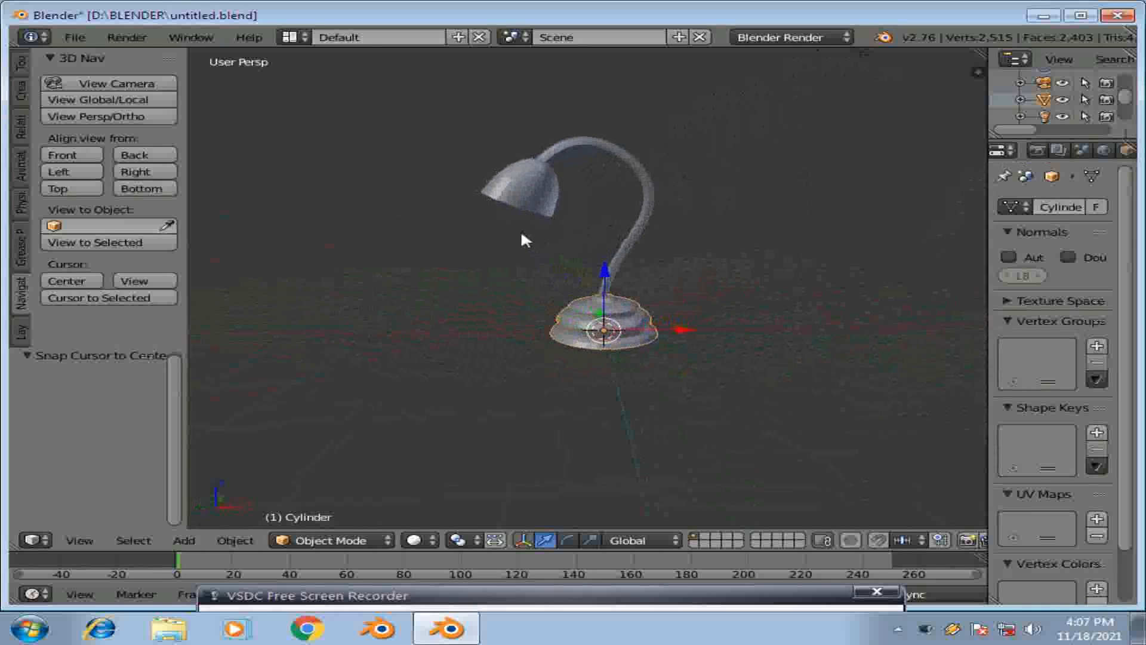
right_click(551, 186)
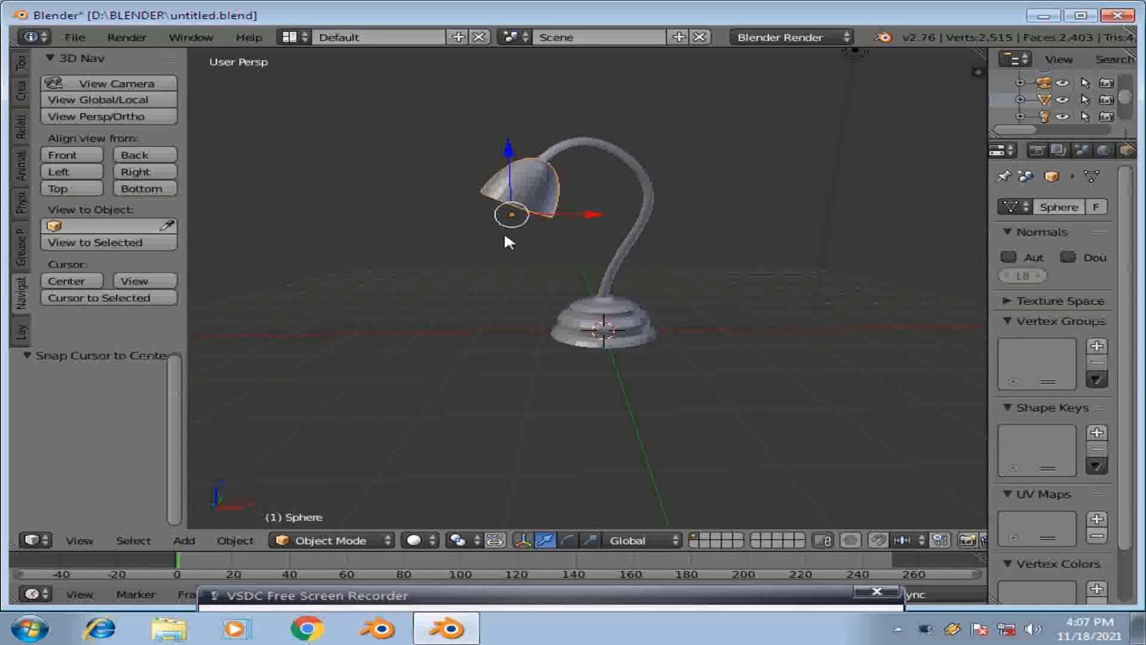
key(Tab)
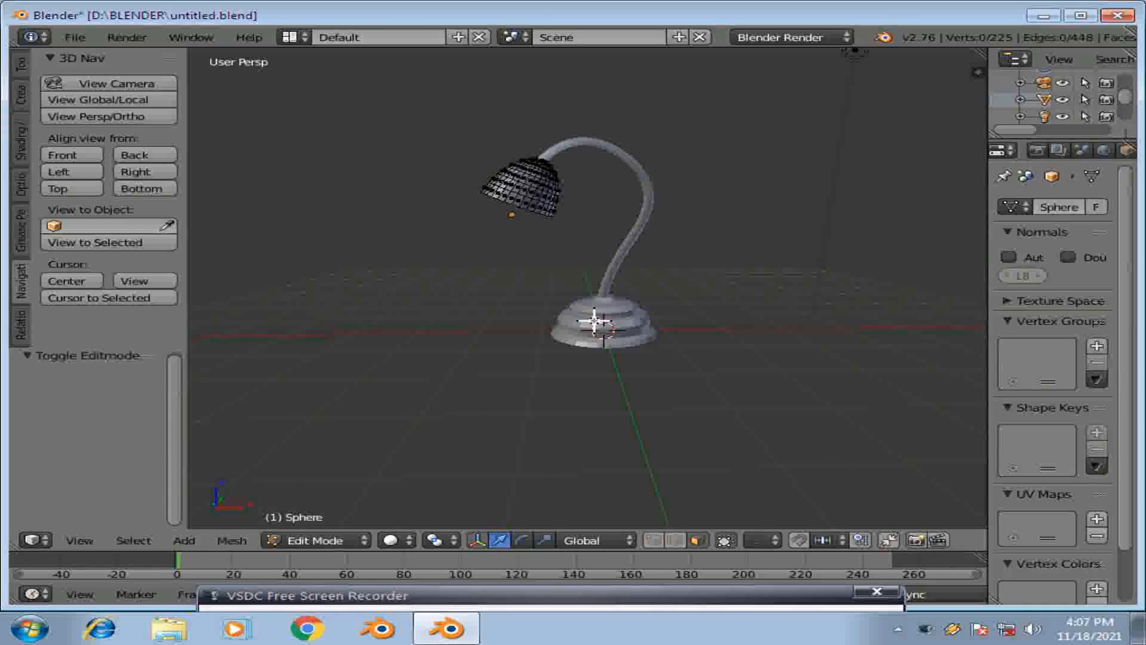
key(a)
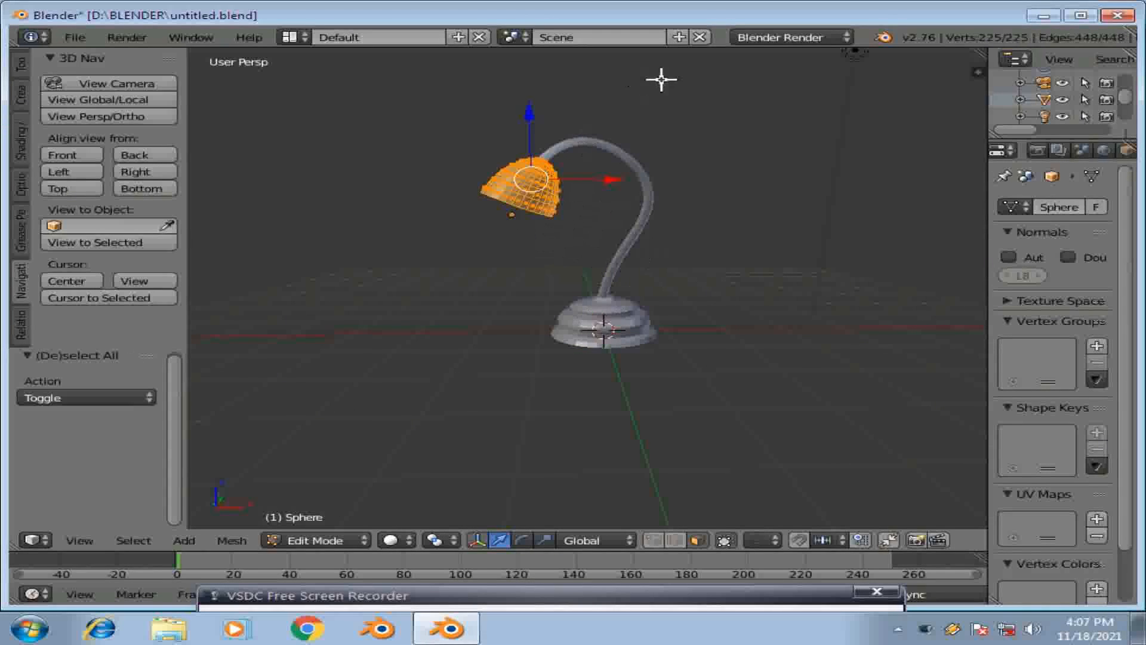
key(w)
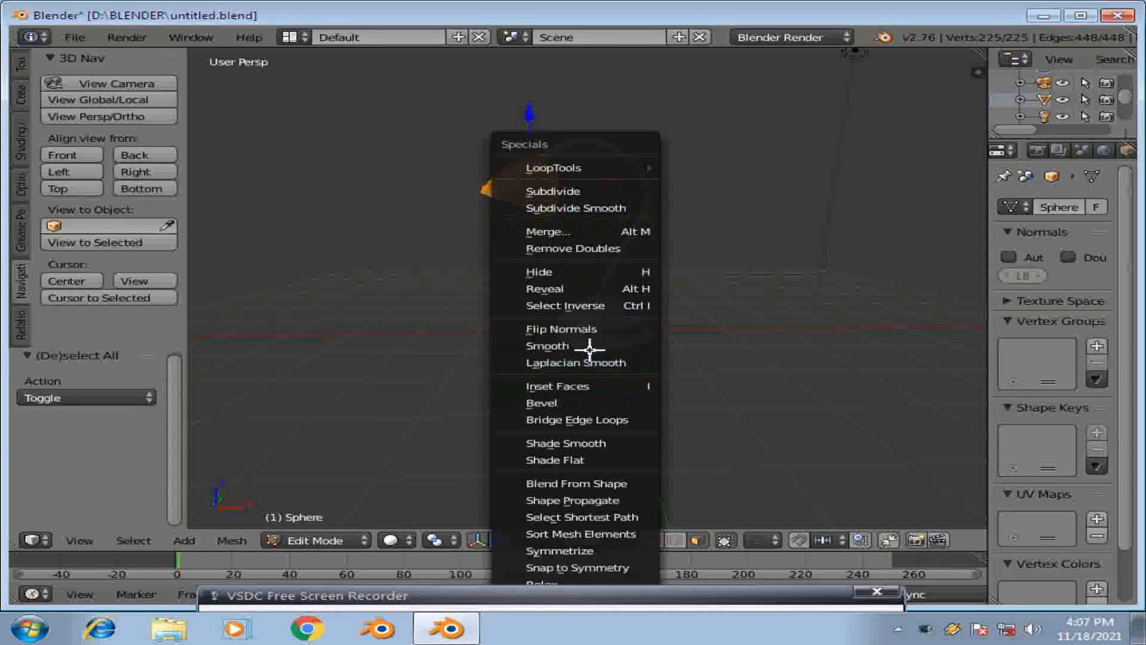
click(591, 443)
key(Tab)
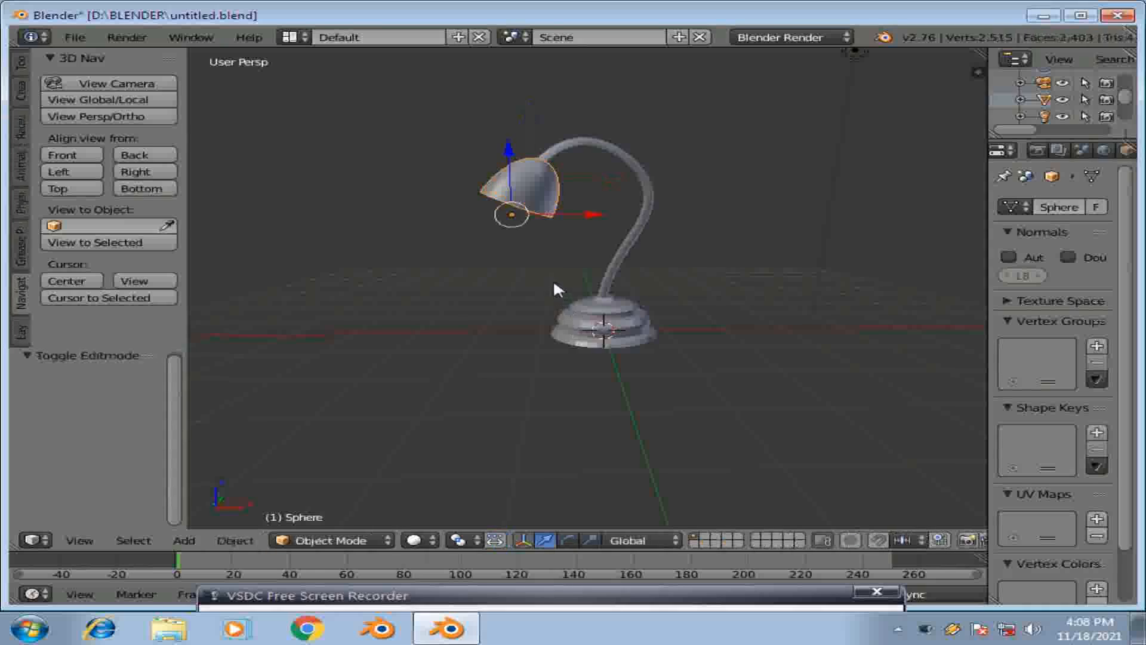
Apply smooth shading to the whole bulb inside the lampshade and scale it uniformly to 0.882.
middle_drag(557, 290, 558, 194)
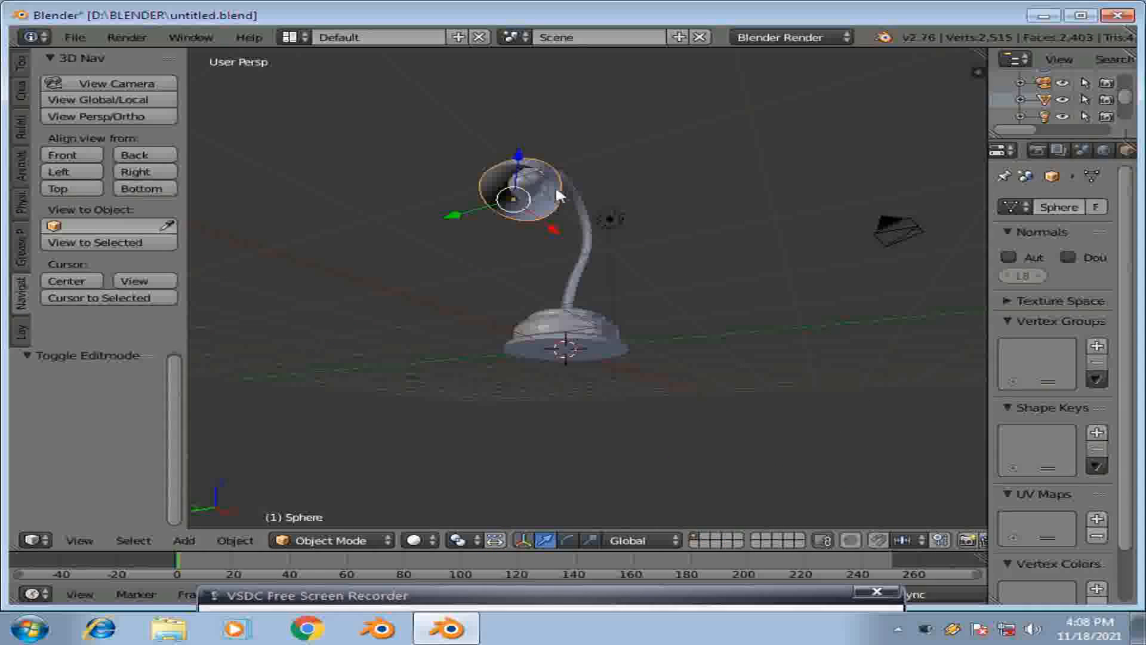
right_click(532, 181)
key(Tab)
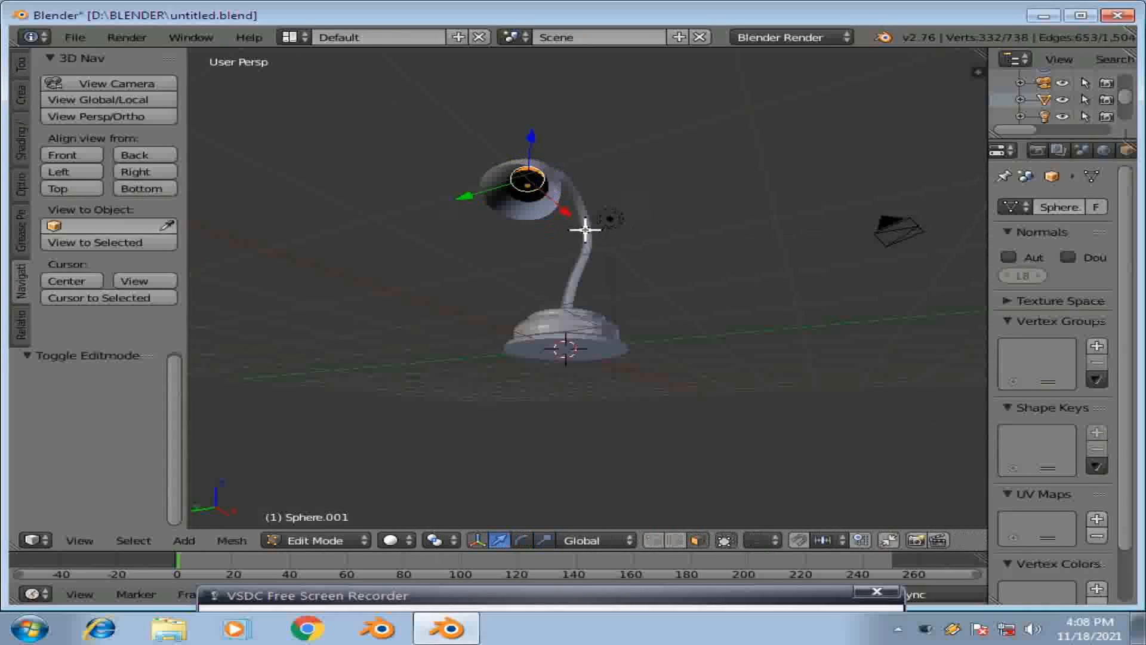
key(a)
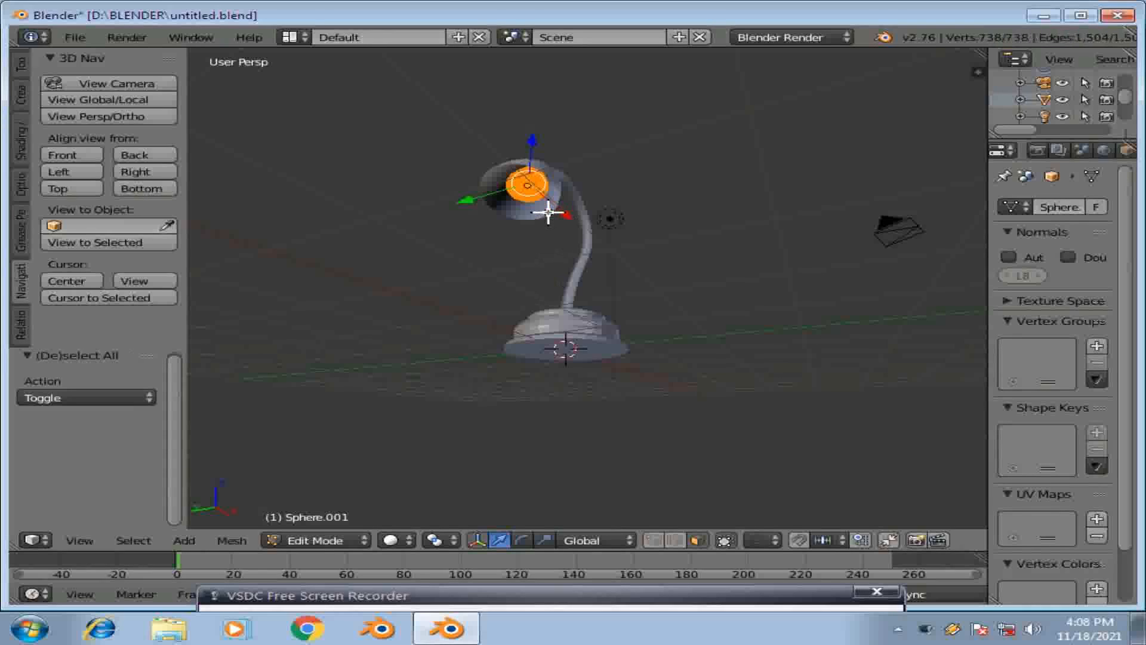
key(w)
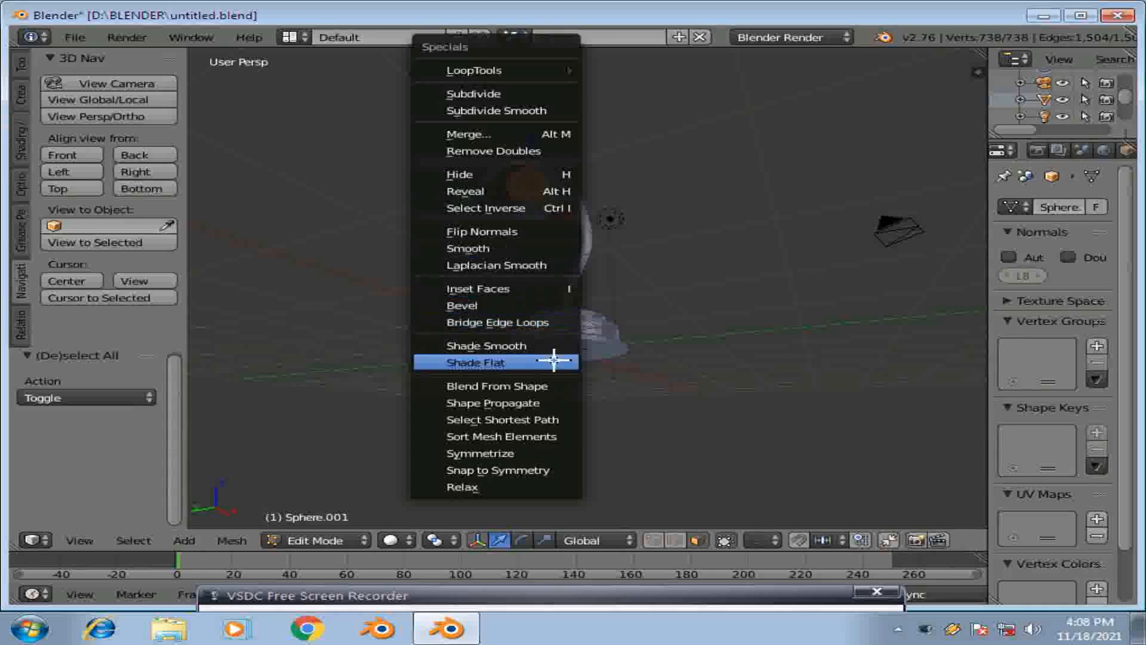
click(516, 343)
middle_drag(634, 306, 591, 284)
key(Tab)
key(s)
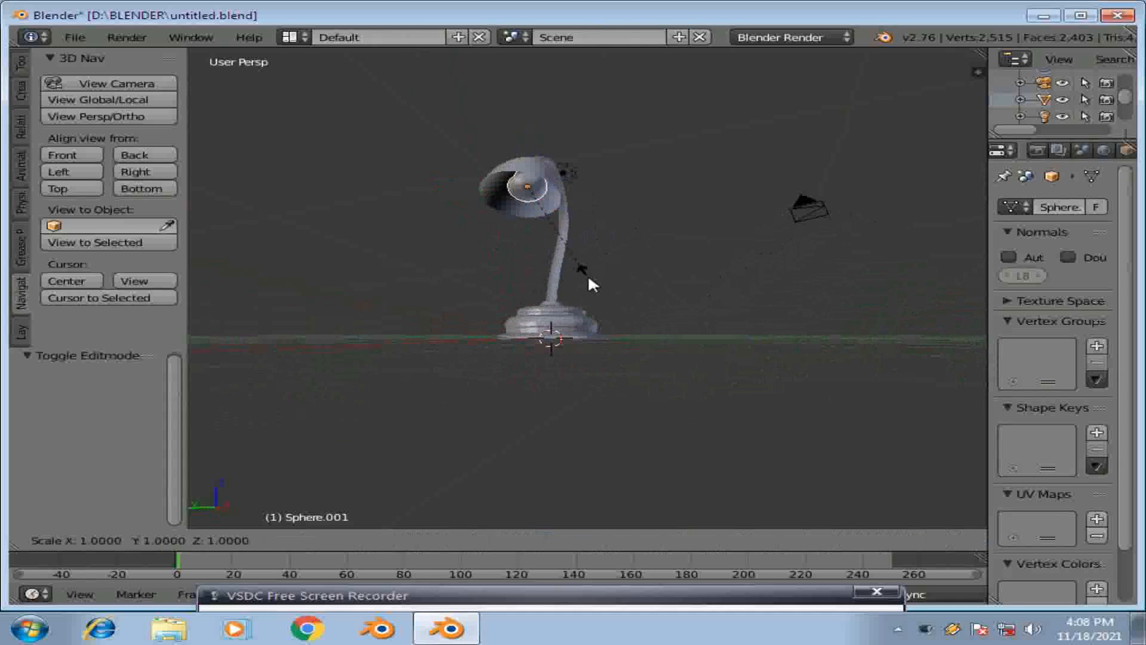
click(582, 263)
Apply smooth shading to the lamp's stepped base mesh.
middle_drag(668, 254, 624, 305)
right_click(625, 306)
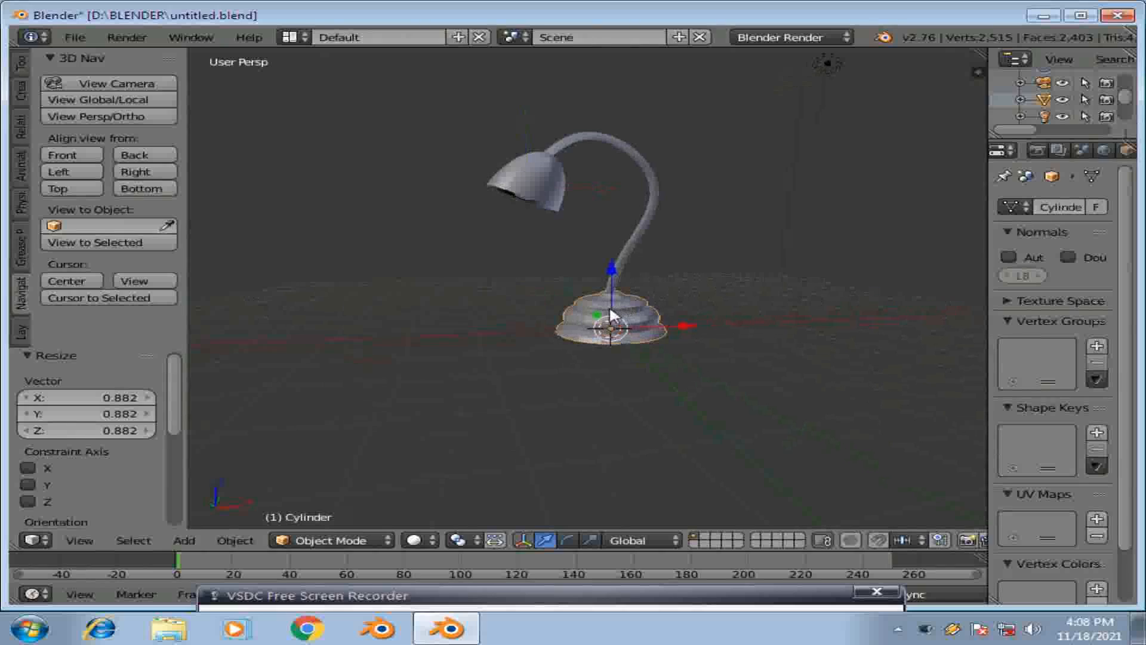
key(Tab)
key(w)
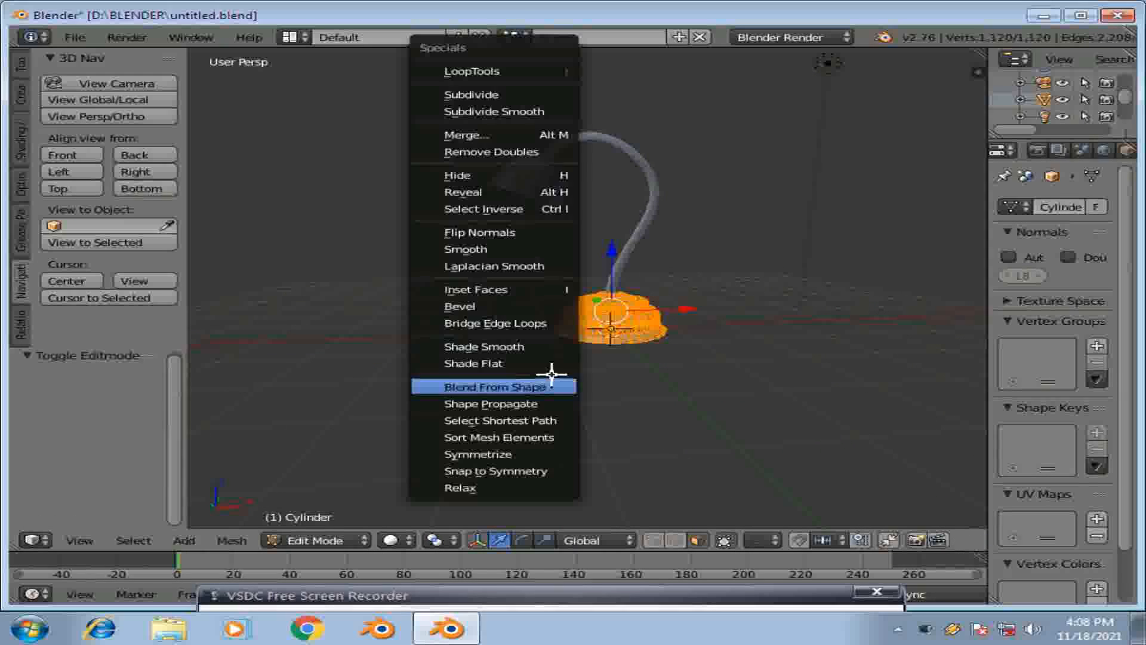
click(550, 340)
key(Tab)
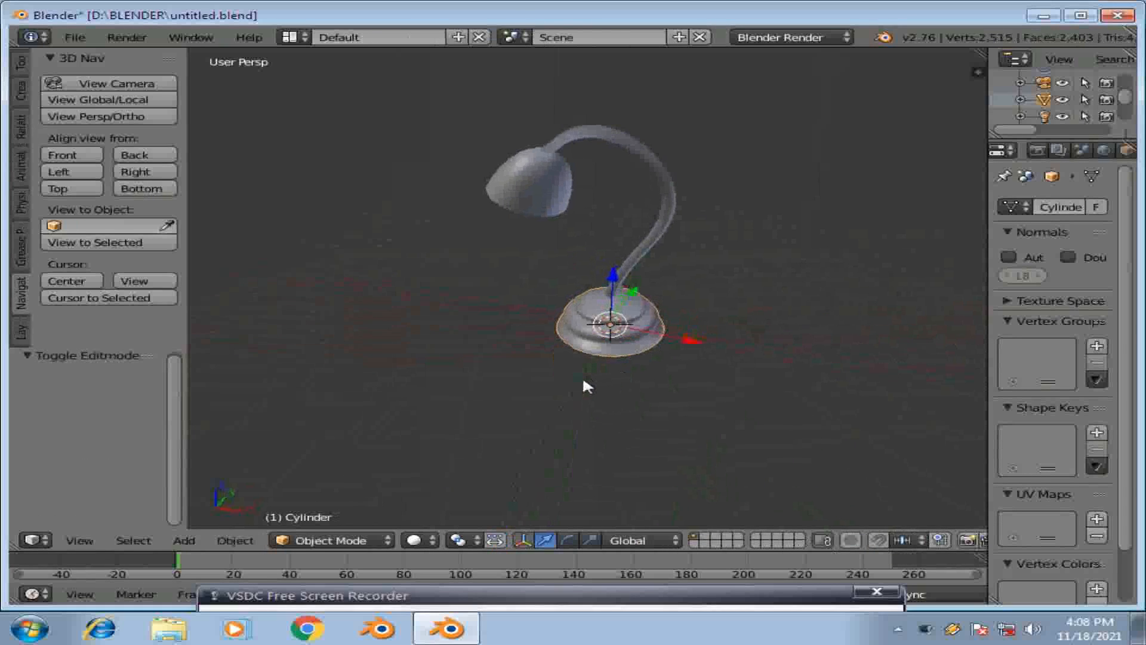
middle_drag(582, 375, 722, 244)
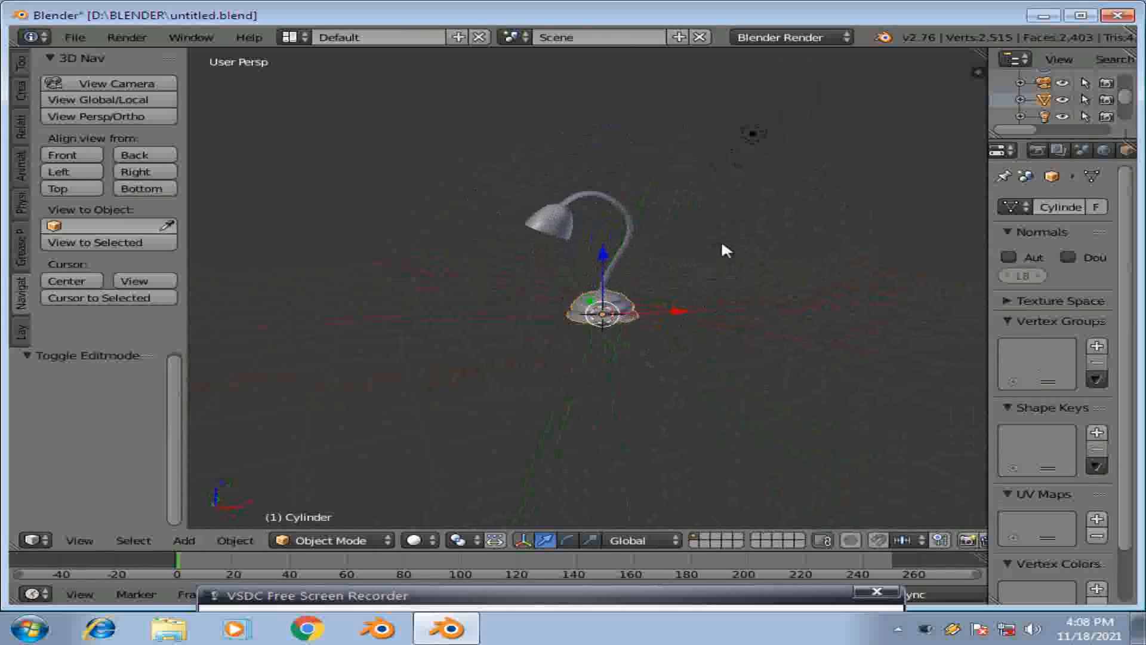
right_click(626, 231)
key(Tab)
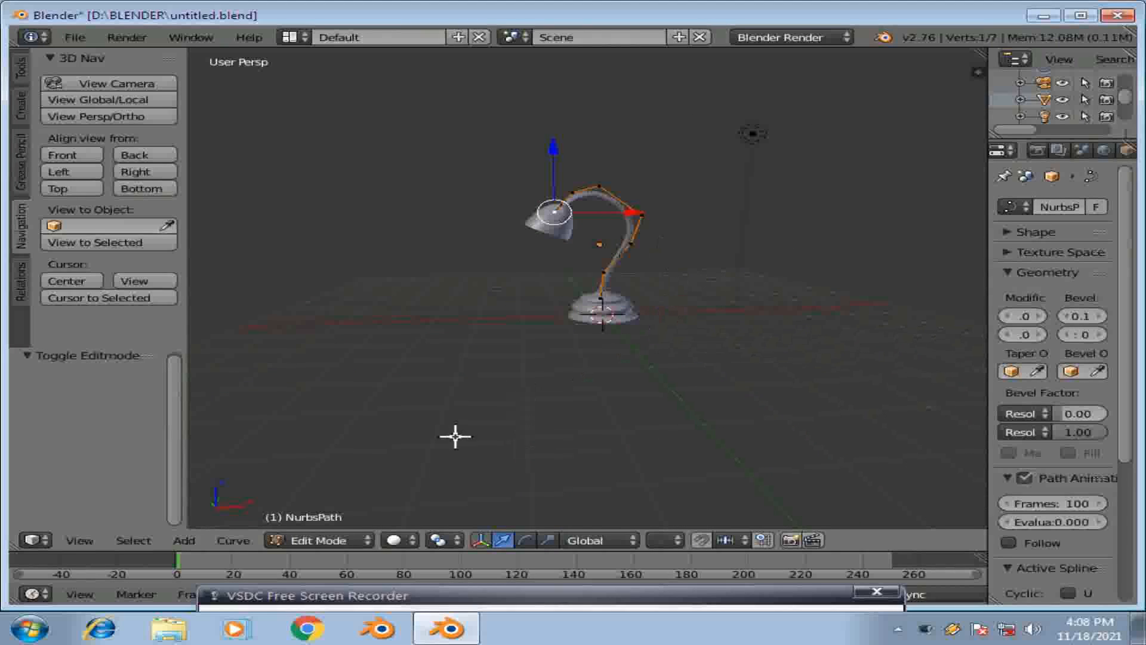
key(w)
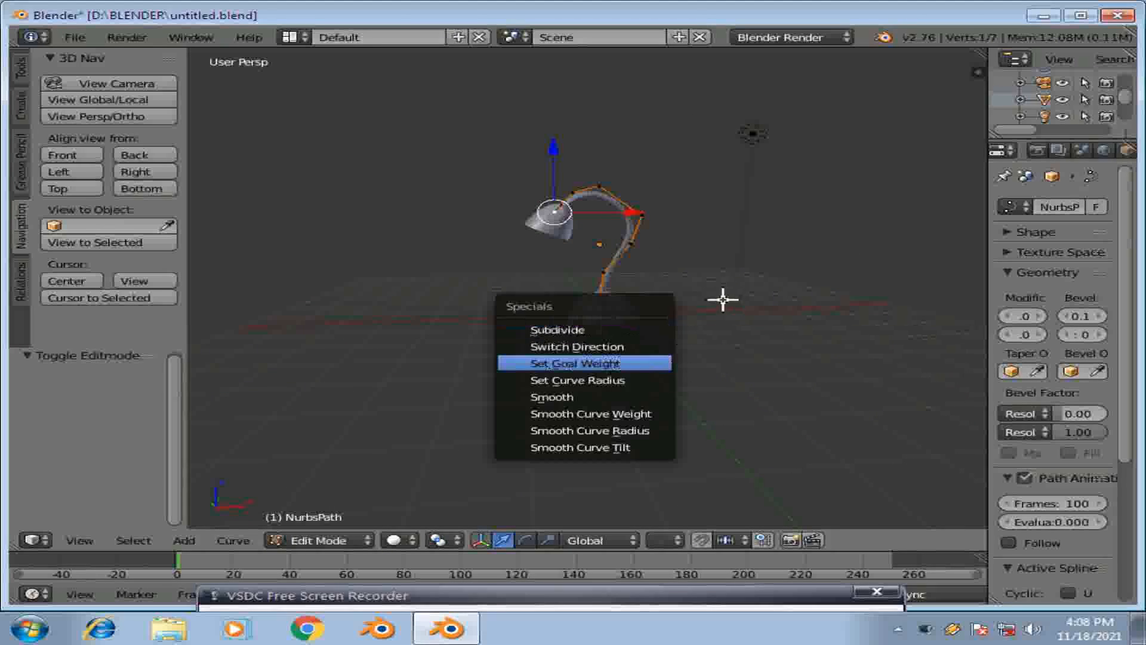
key(Escape)
key(Tab)
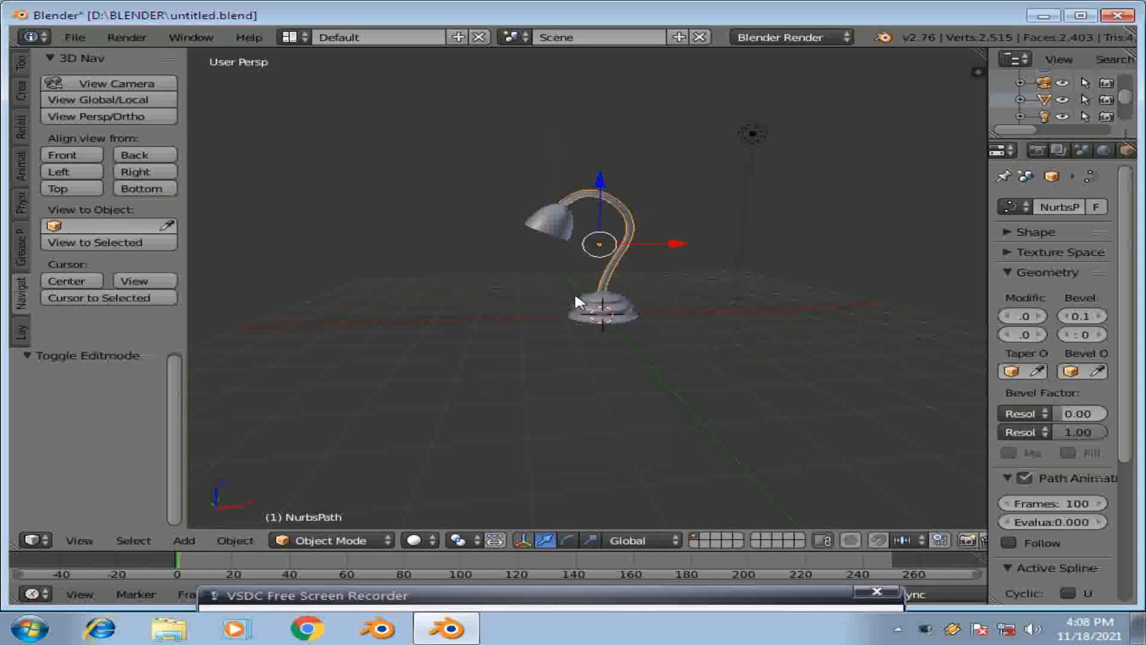
key(Tab)
key(w)
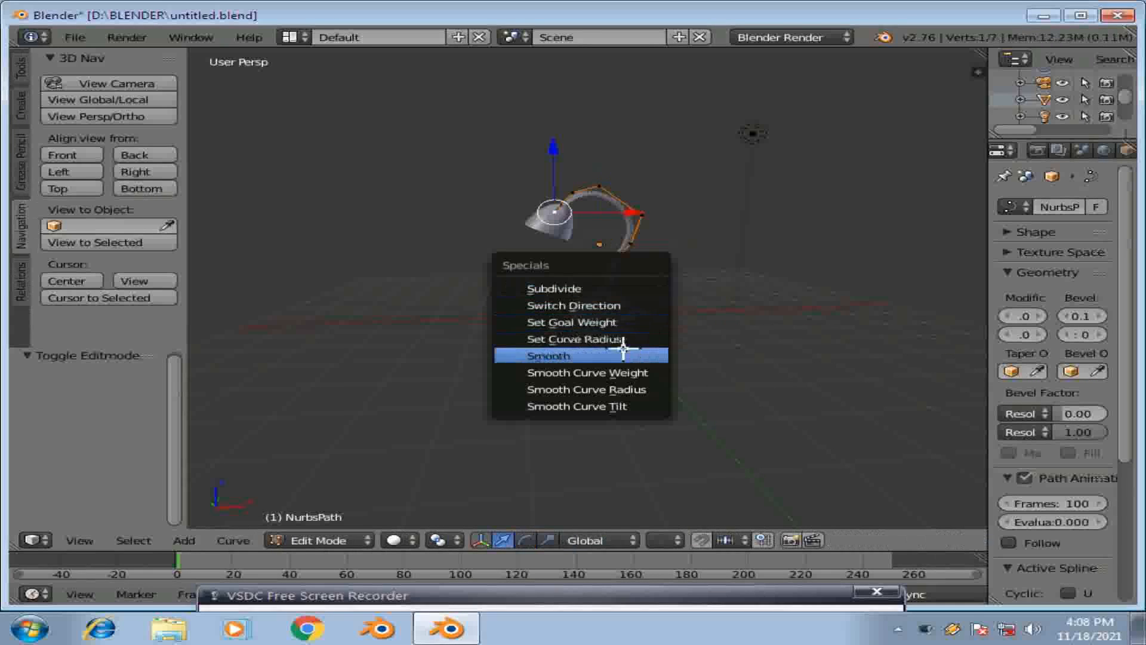
key(Escape)
key(Tab)
Switch to orthographic projection, deselect everything and examine the lamp from the front and from above.
middle_drag(650, 307, 593, 287)
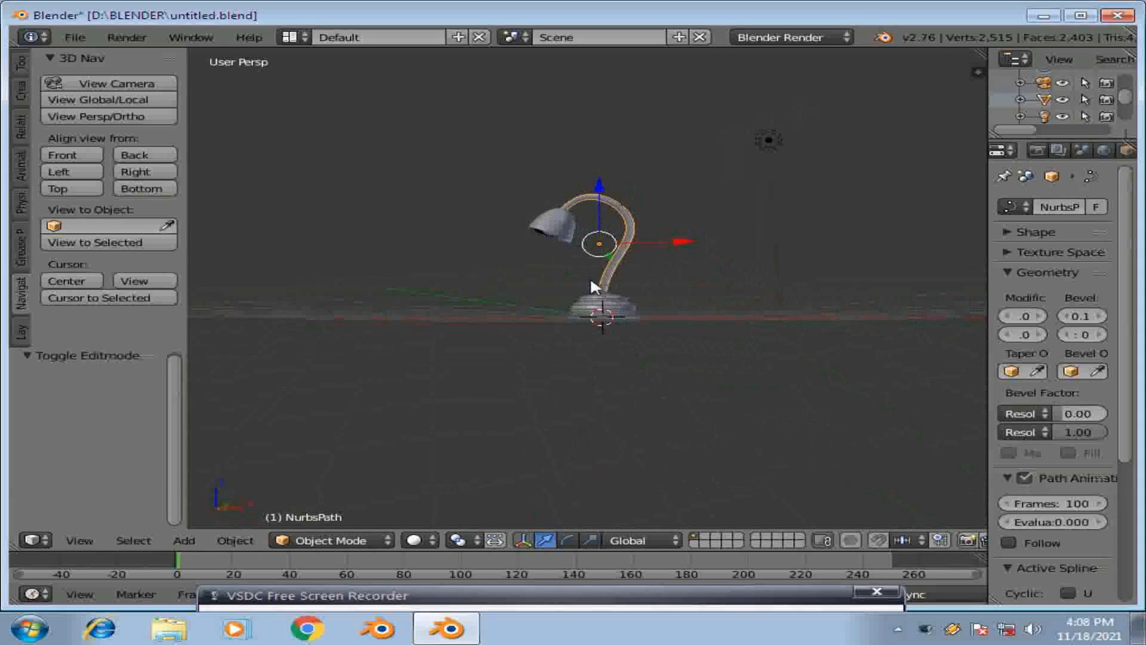
key(KP_1)
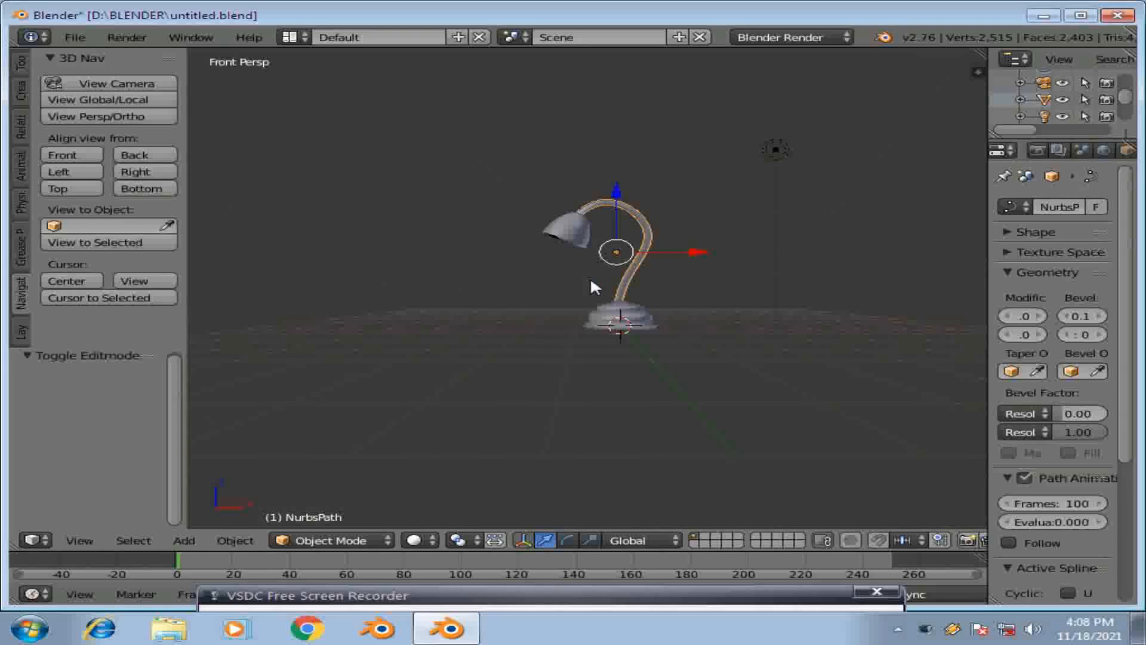
key(KP_5)
scroll(708, 305, up, 3)
scroll(707, 306, down, 1)
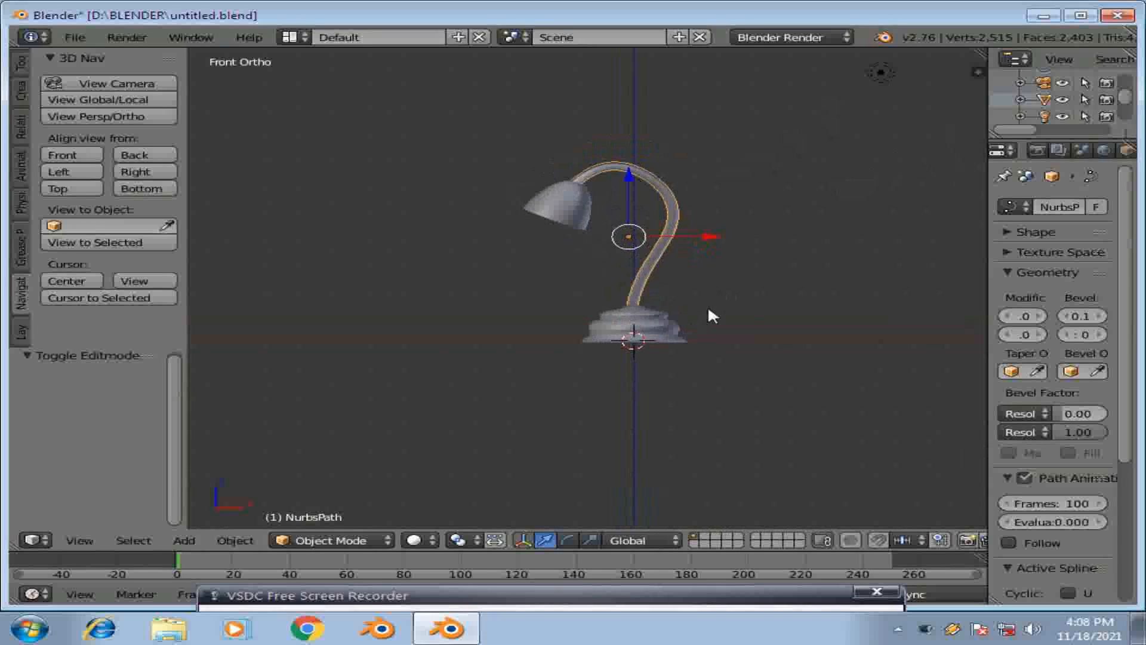
key(a)
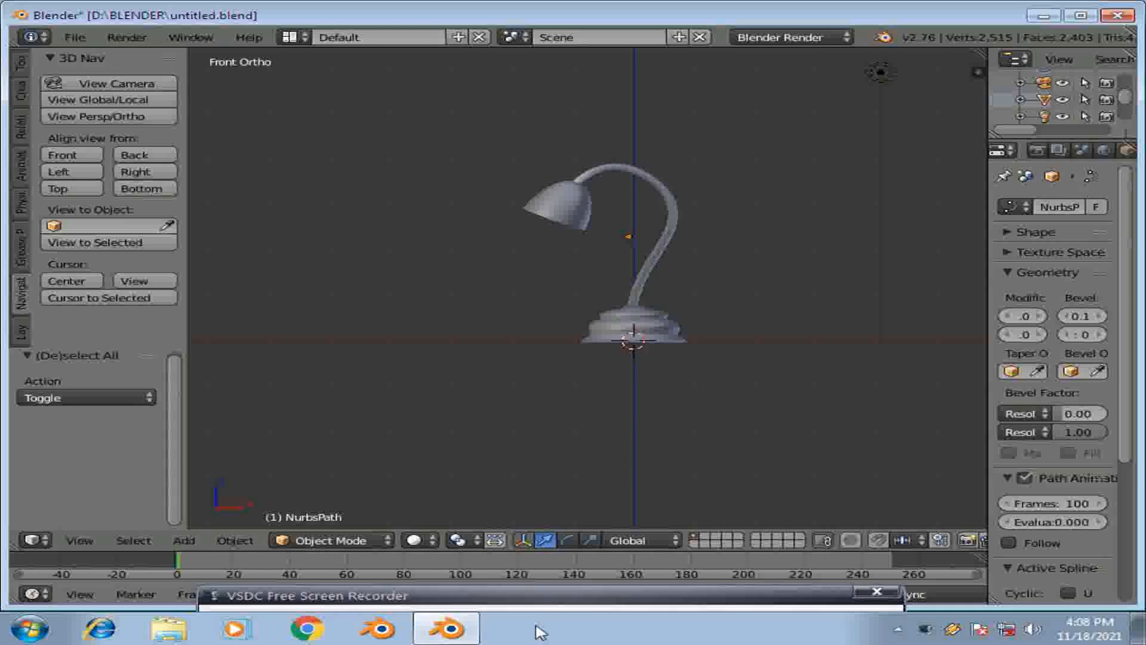
middle_drag(657, 370, 813, 357)
middle_drag(798, 314, 532, 388)
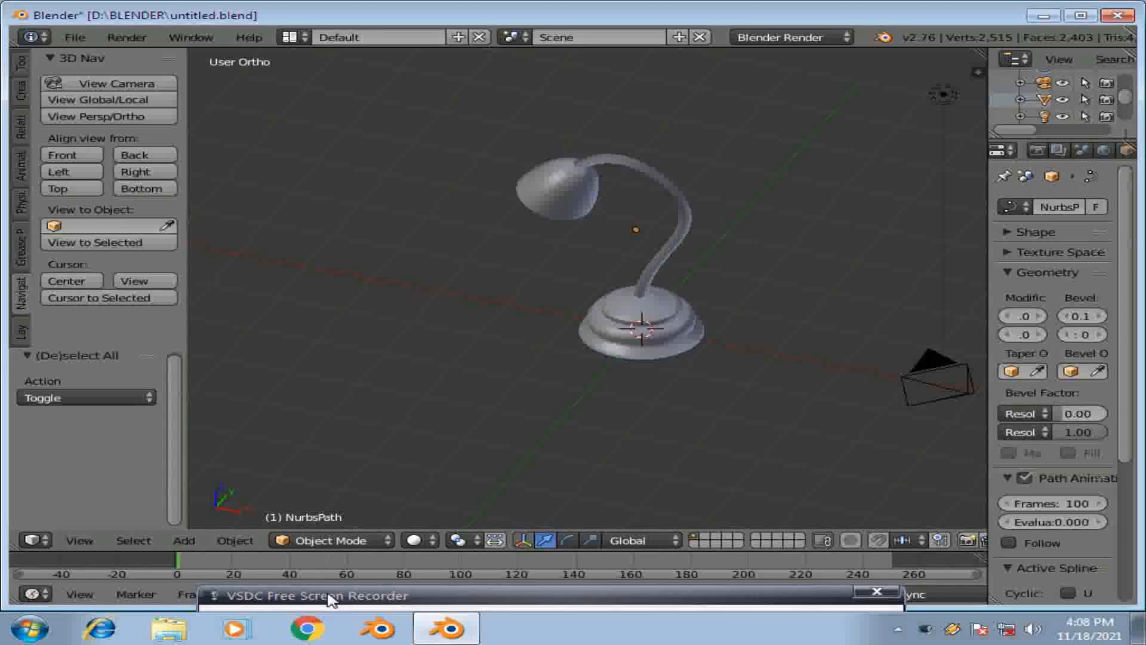
drag(328, 593, 324, 627)
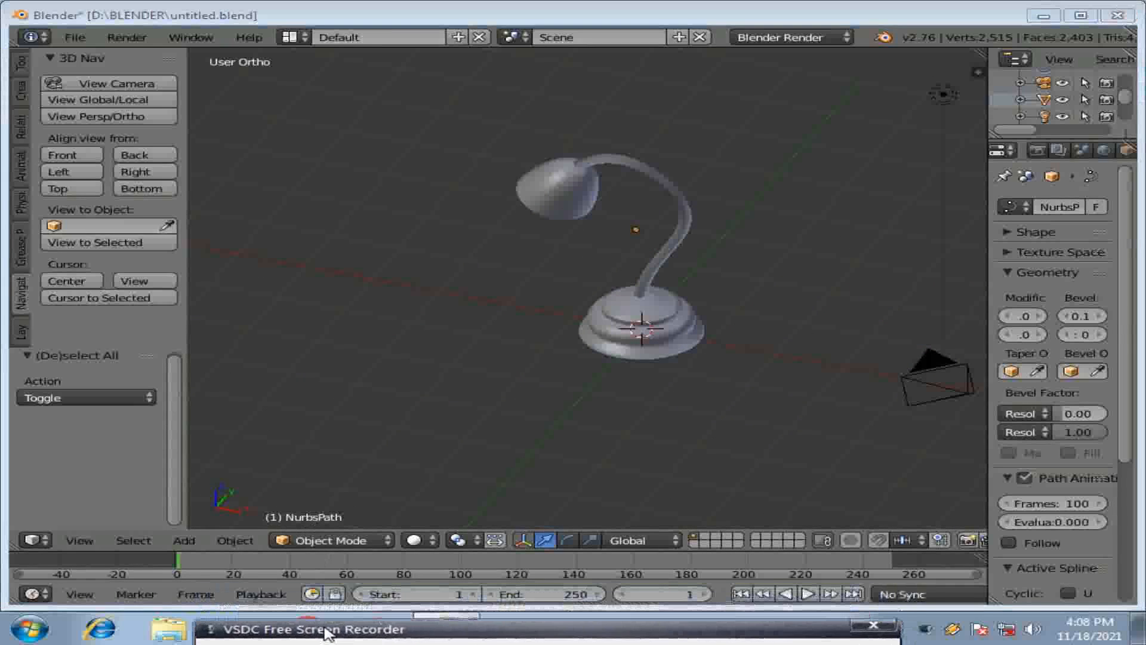
right_click(618, 317)
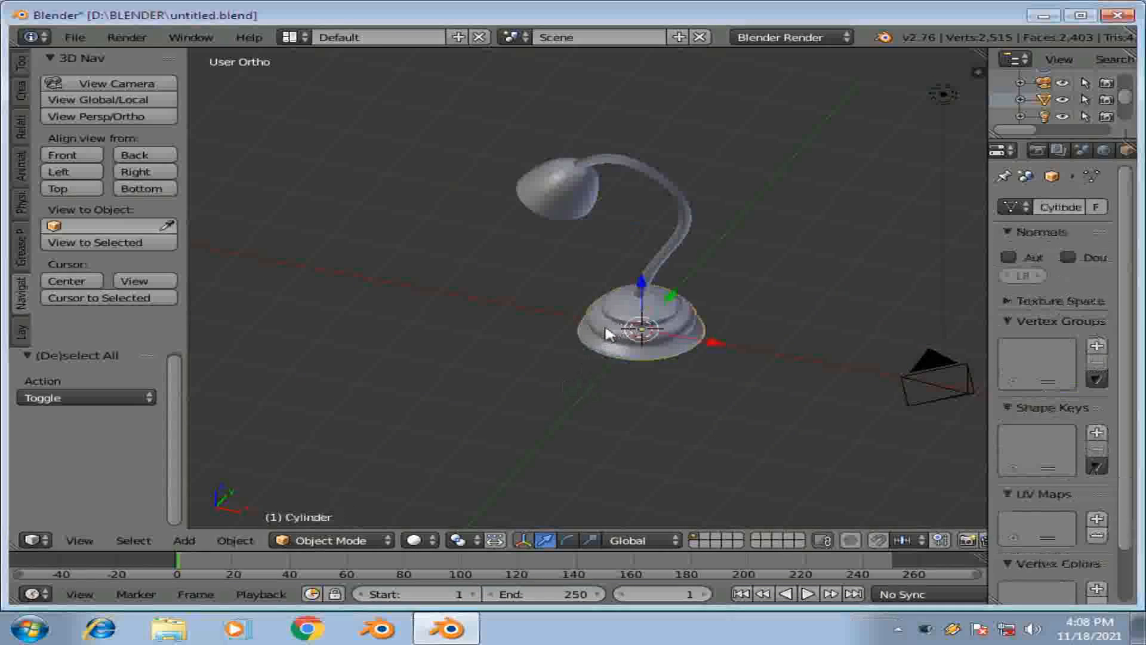
click(332, 537)
click(379, 505)
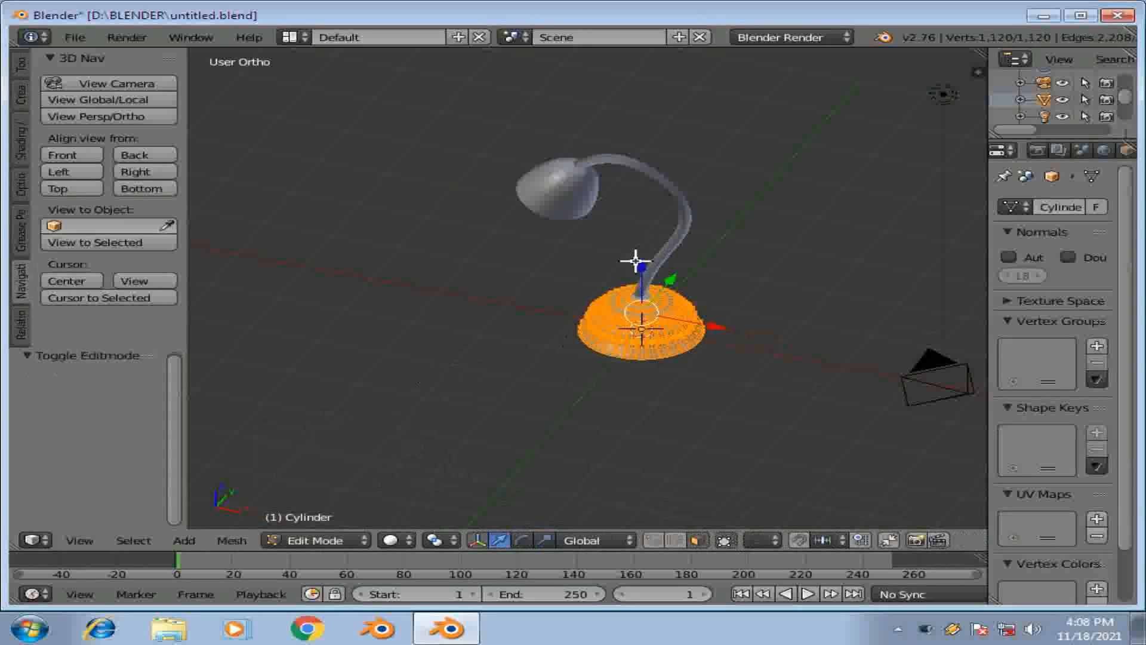
key(Tab)
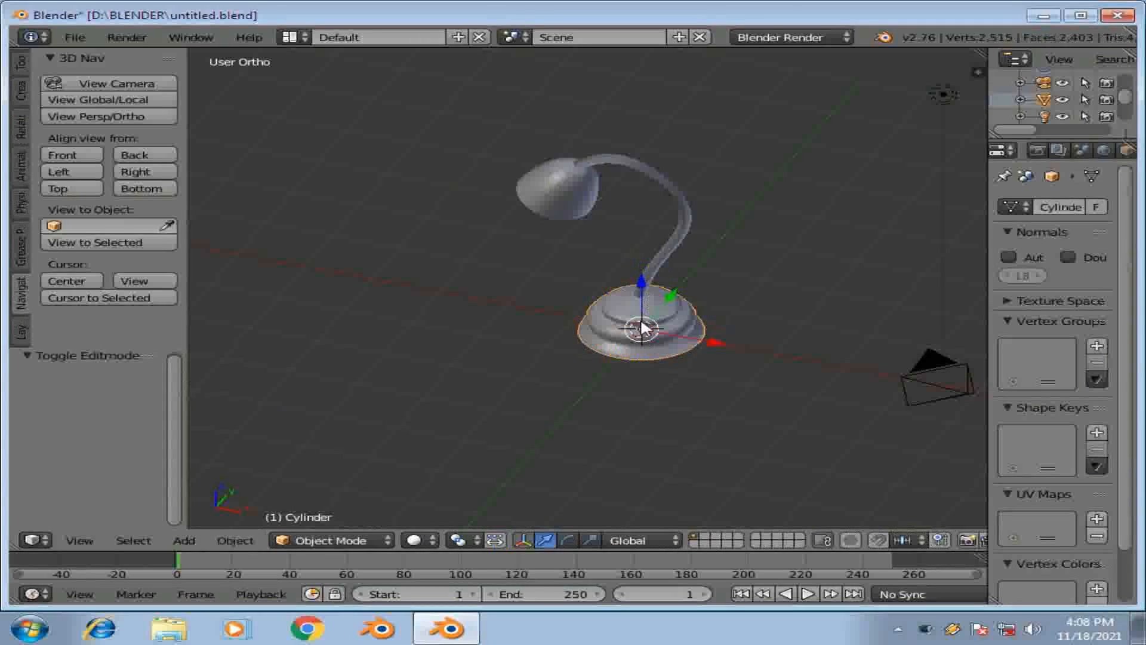
key(a)
Preview the lamp with Rendered viewport shading from several angles.
middle_drag(566, 339, 604, 407)
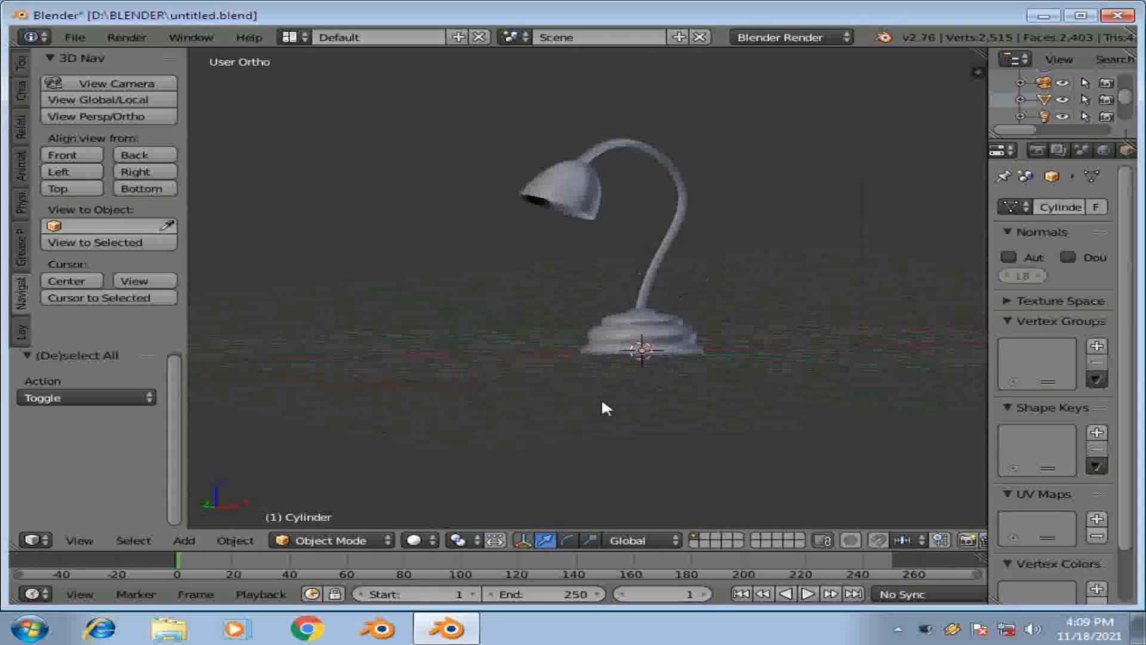
click(420, 548)
click(442, 426)
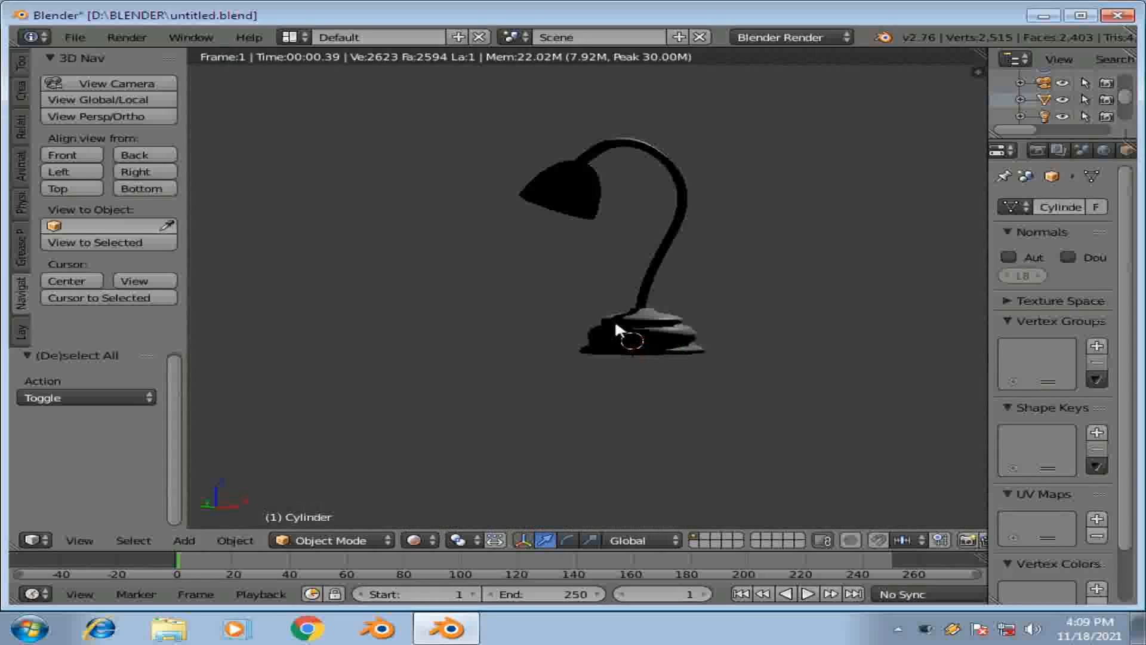
middle_drag(615, 320, 791, 370)
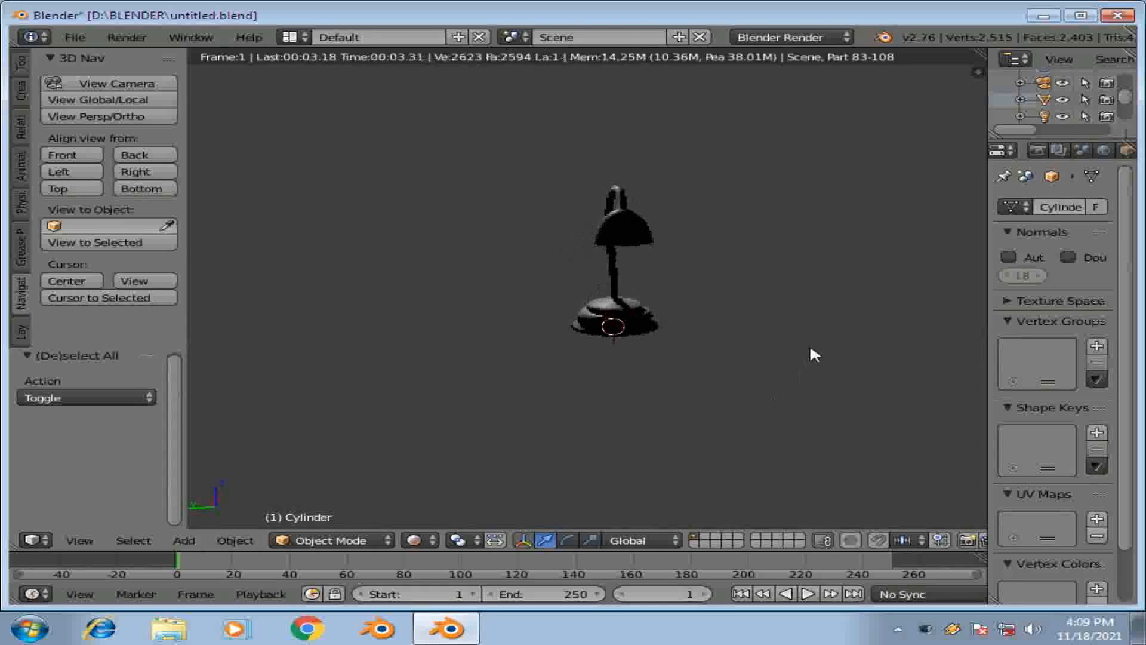
key(Tab)
middle_drag(659, 340, 818, 284)
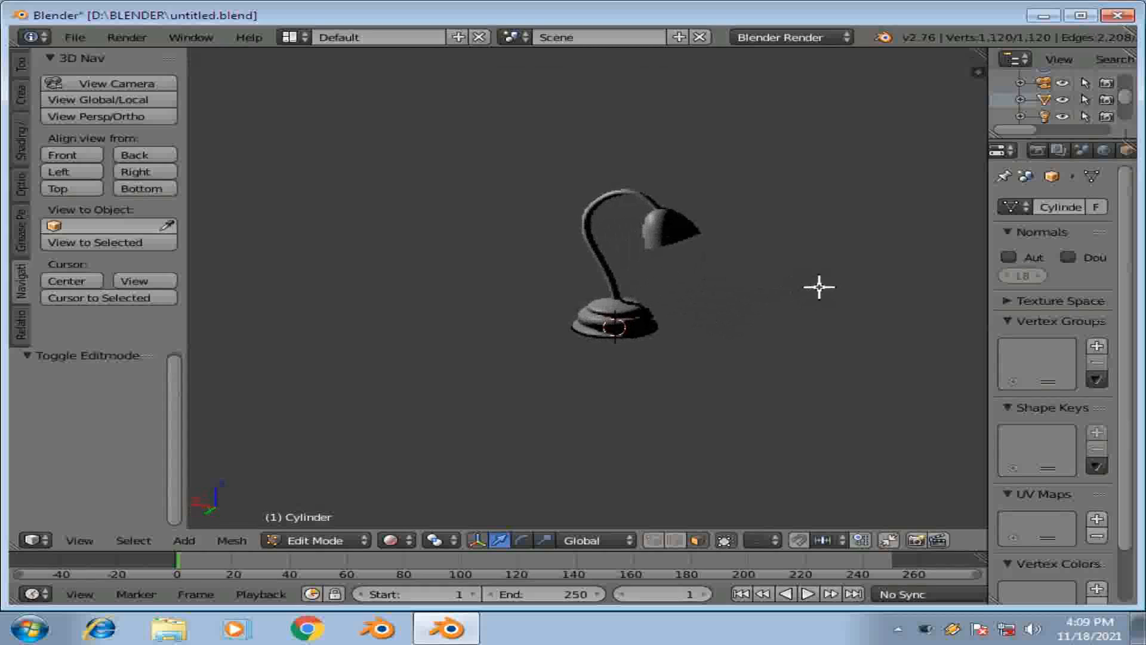
Set the viewport shading back to Solid and return the lamp's base to Object Mode.
click(411, 540)
click(434, 479)
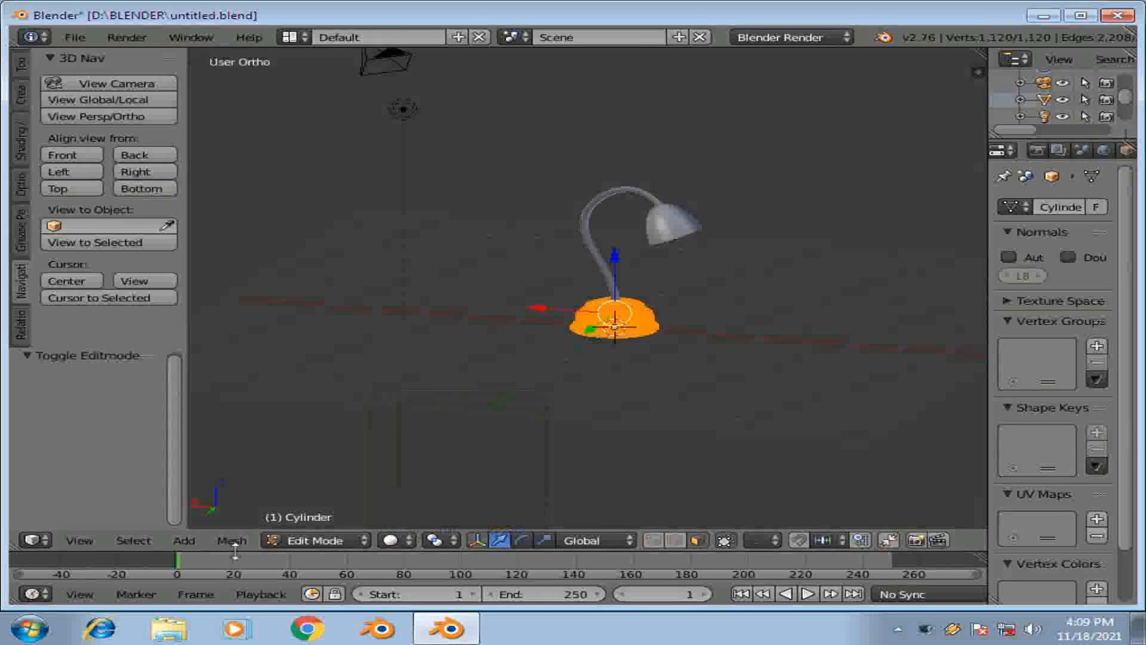
click(339, 539)
click(327, 519)
middle_drag(629, 354, 583, 278)
middle_drag(864, 270, 691, 350)
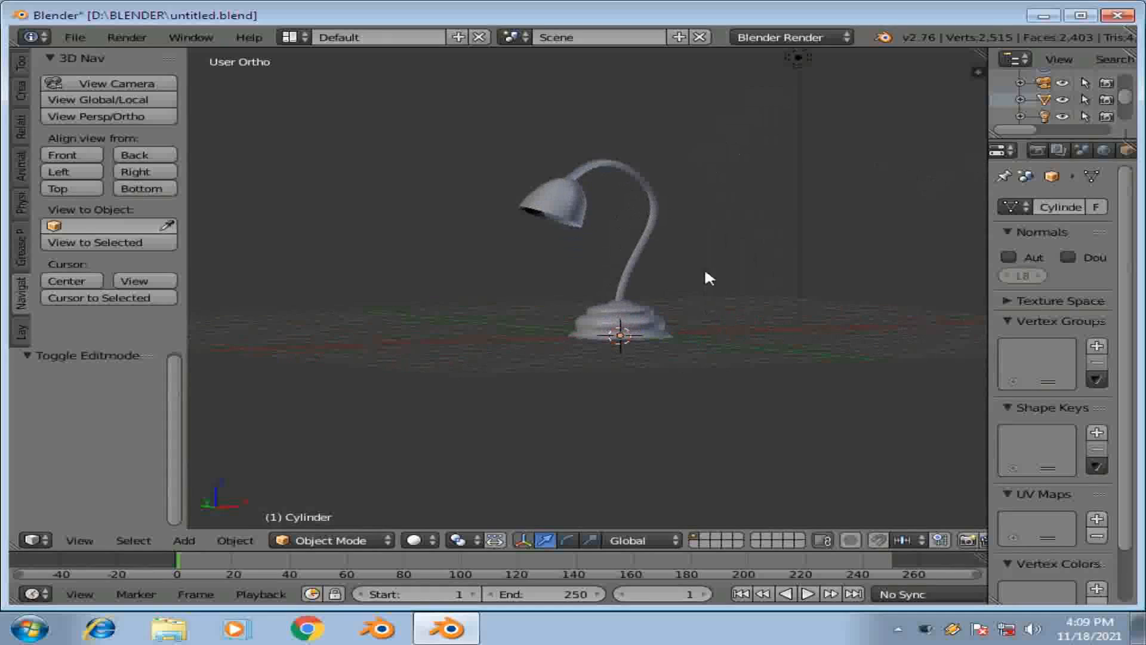
Deselect everything and add a mesh plane at the 3D cursor beneath the lamp's base.
key(a)
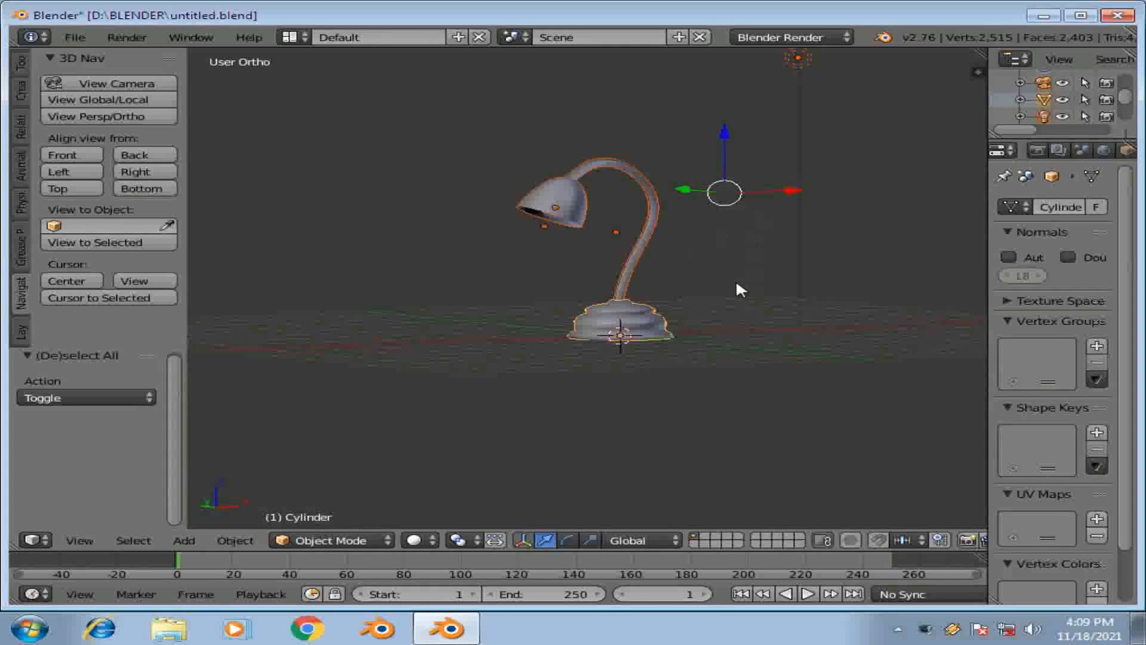
key(a)
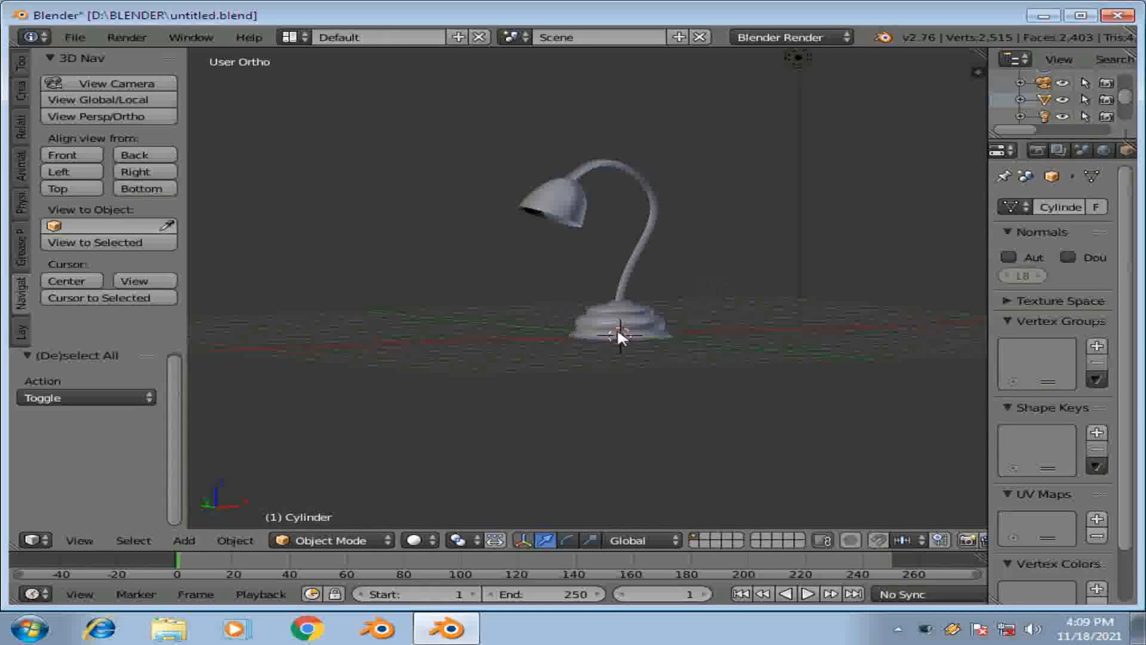
key(shift+a)
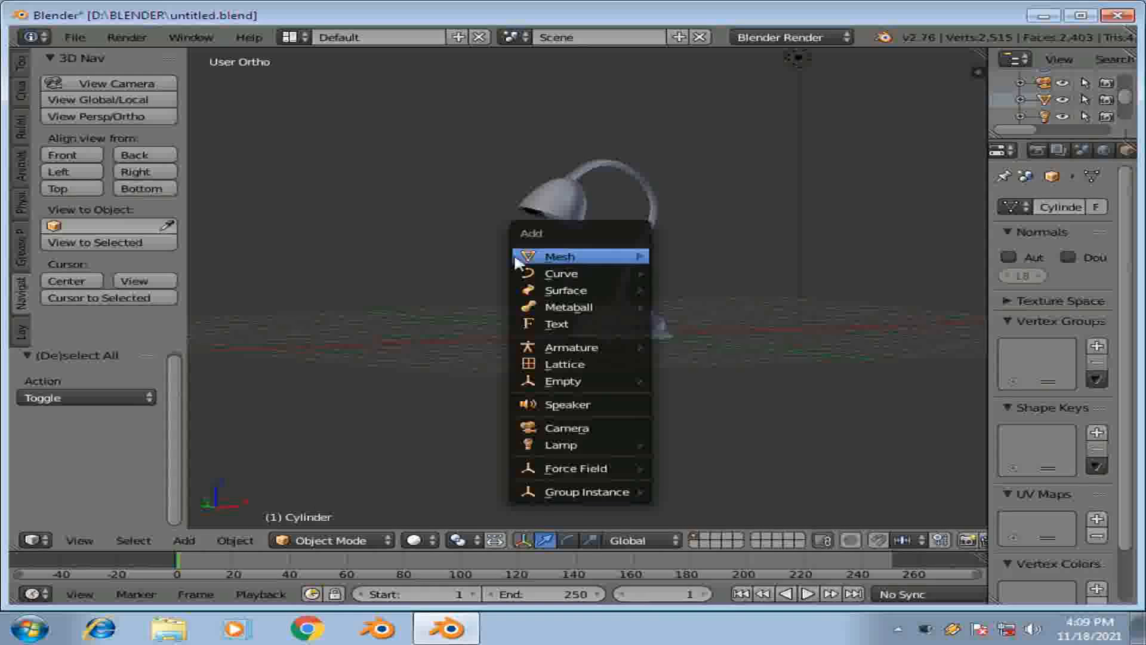
mouse_move(621, 256)
click(718, 260)
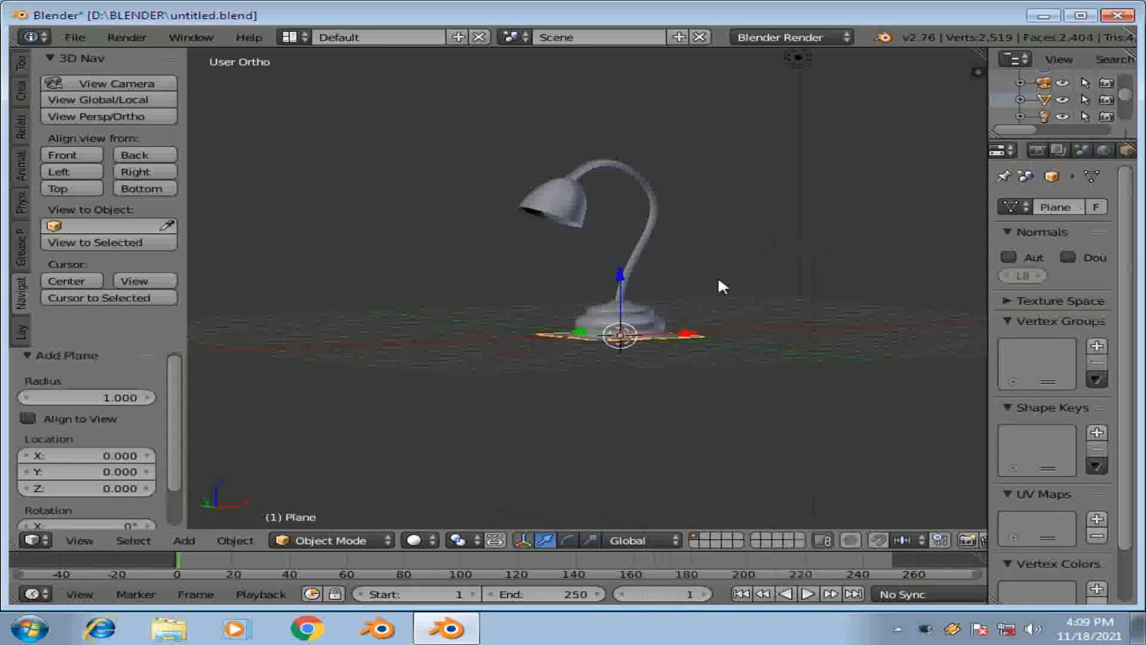
Scale the plane up by about 7.7 into a large ground surface and lower it about 0.07 along Z.
middle_drag(718, 276, 673, 353)
scroll(674, 358, down, 6)
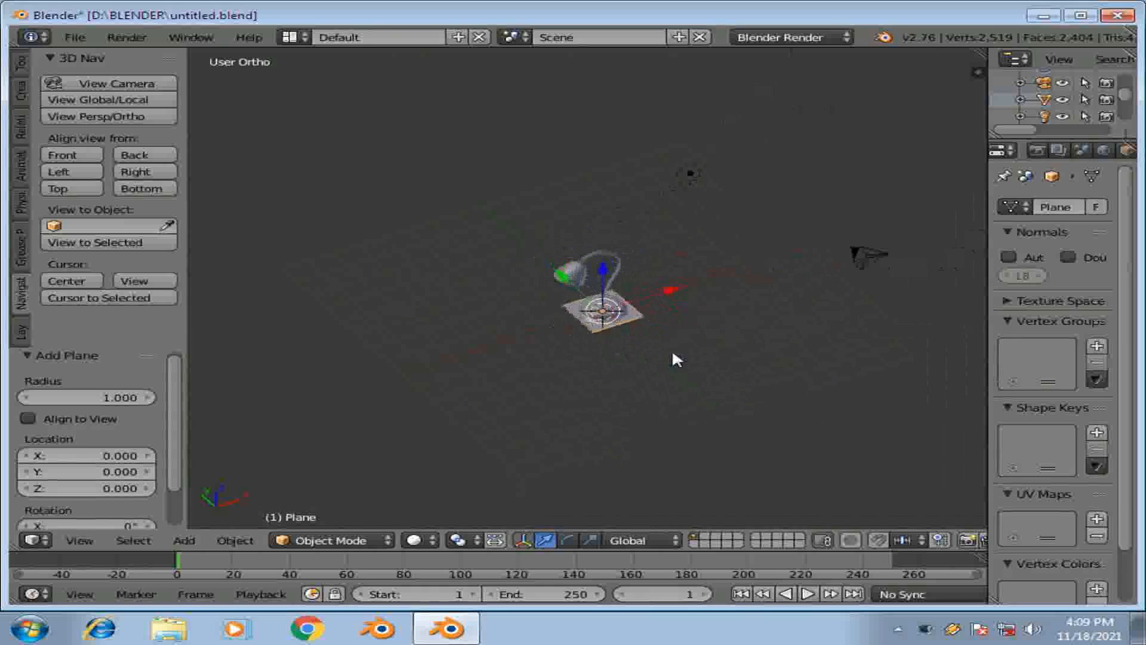
key(s)
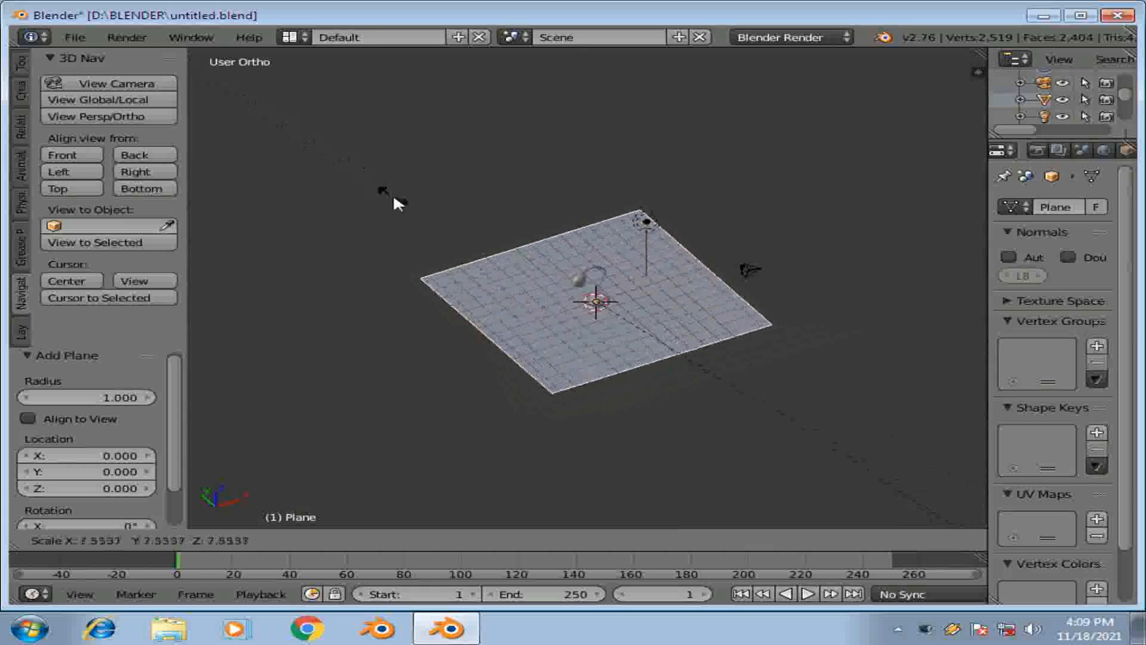
click(403, 203)
scroll(552, 276, up, 5)
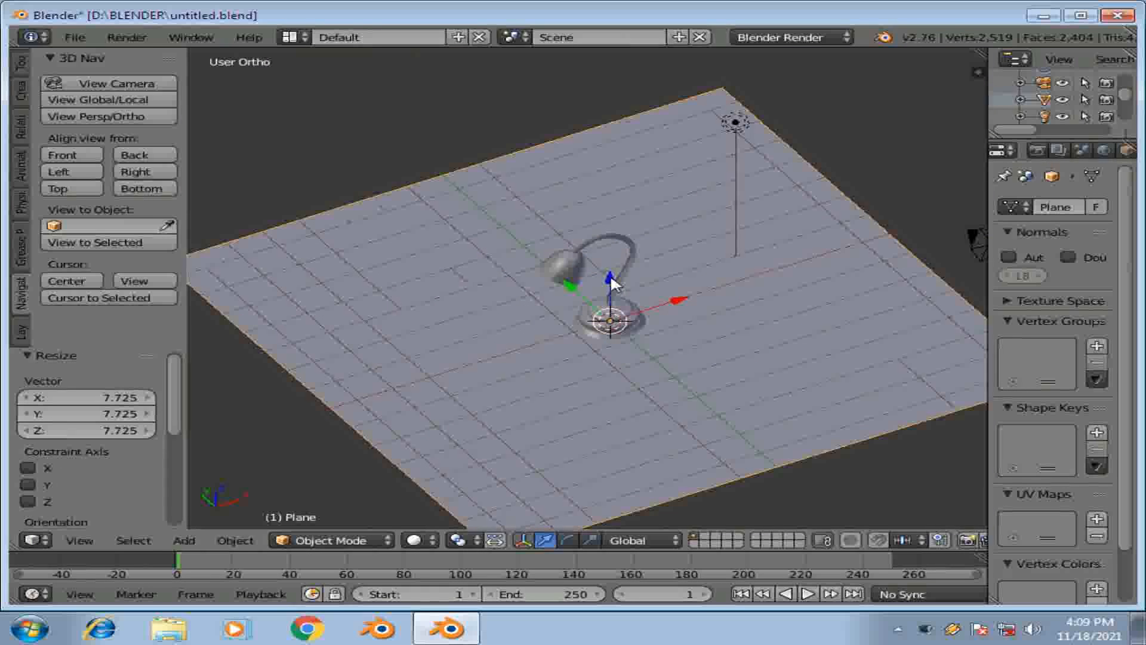
drag(611, 279, 612, 275)
Select the lamp's shade, neck and base together and raise them about 0.85 along Z above the plane.
right_click(614, 226)
shift+right_click(600, 232)
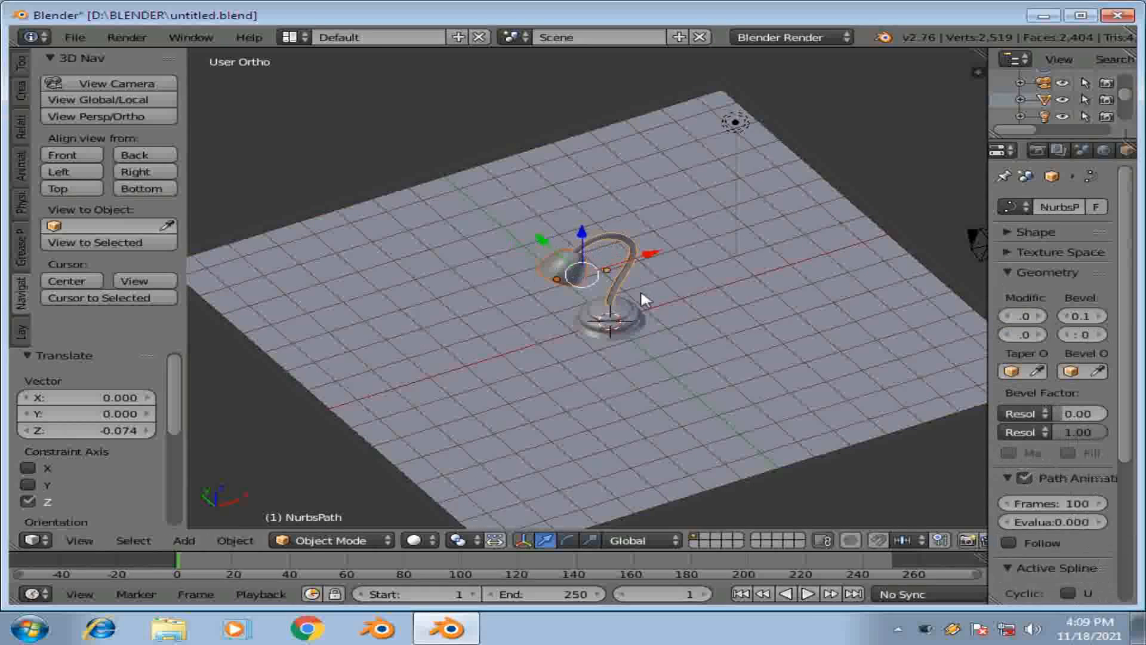
shift+right_click(615, 320)
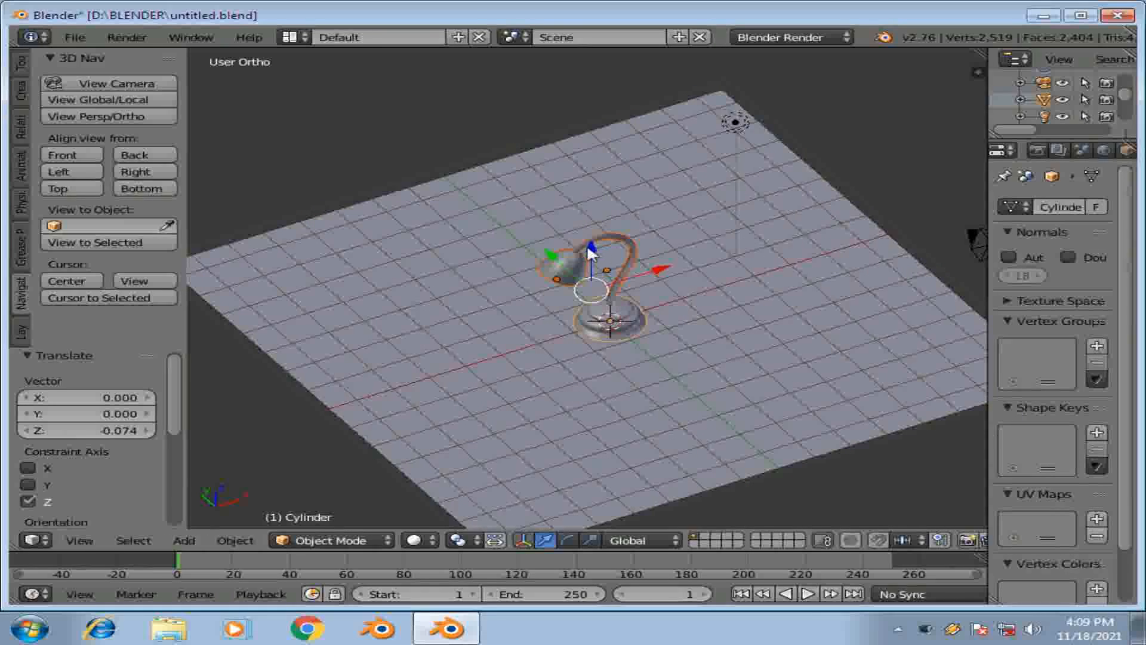
drag(588, 247, 587, 228)
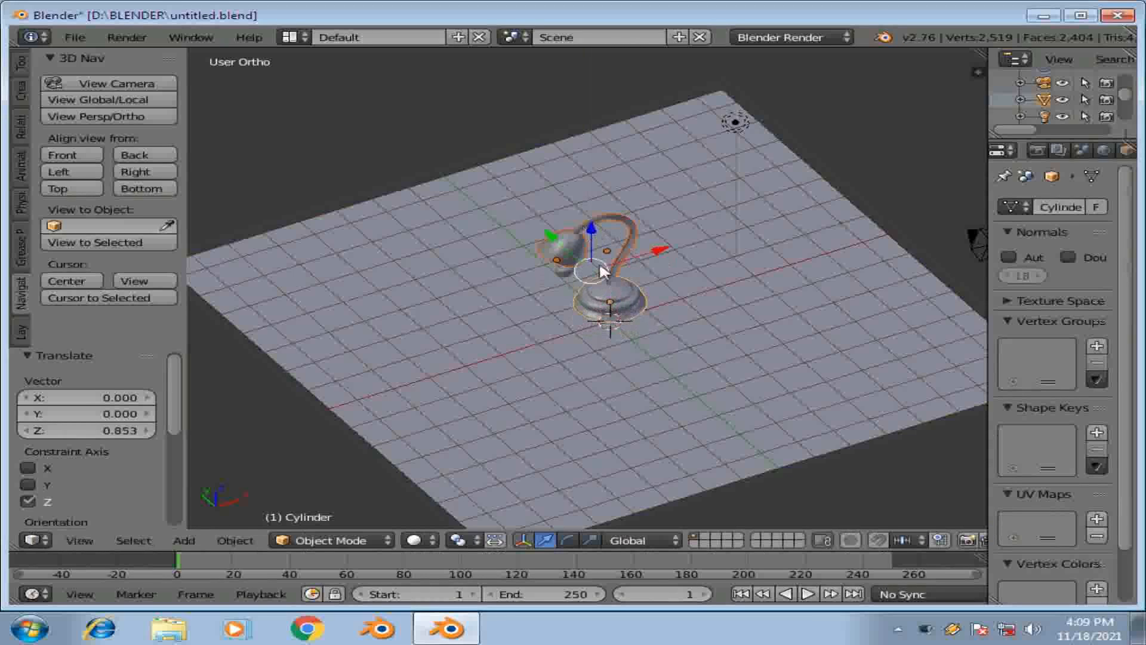
Raise the bulb sphere about 0.92 along Z back inside the lampshade.
right_click(625, 338)
middle_drag(625, 339, 627, 230)
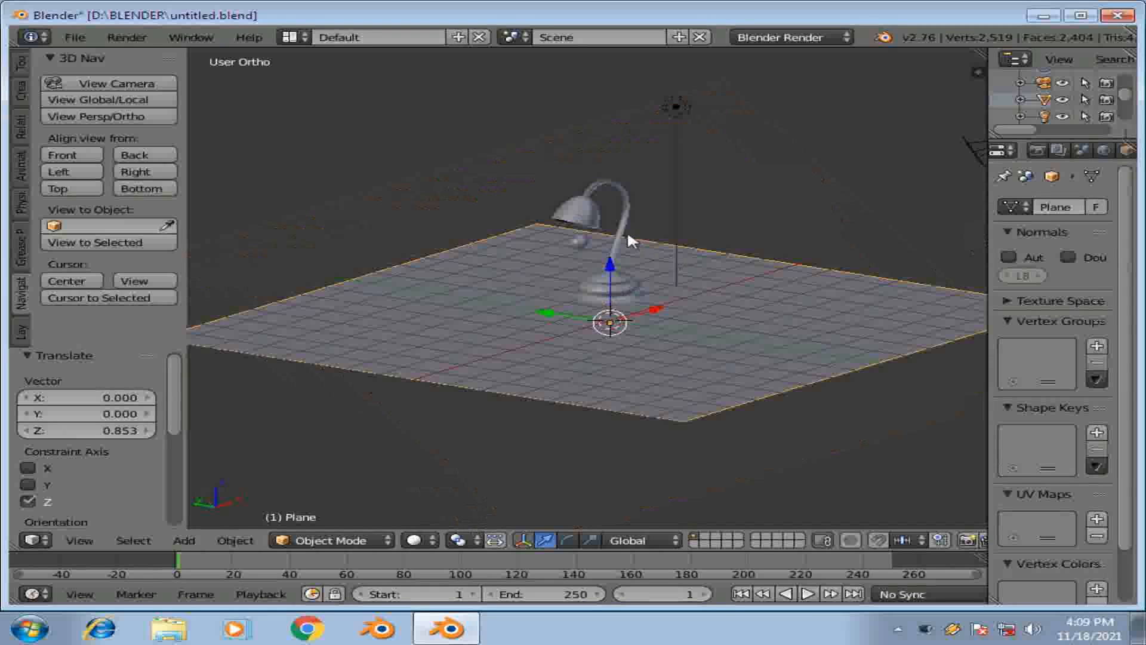
right_click(577, 242)
drag(577, 205, 578, 165)
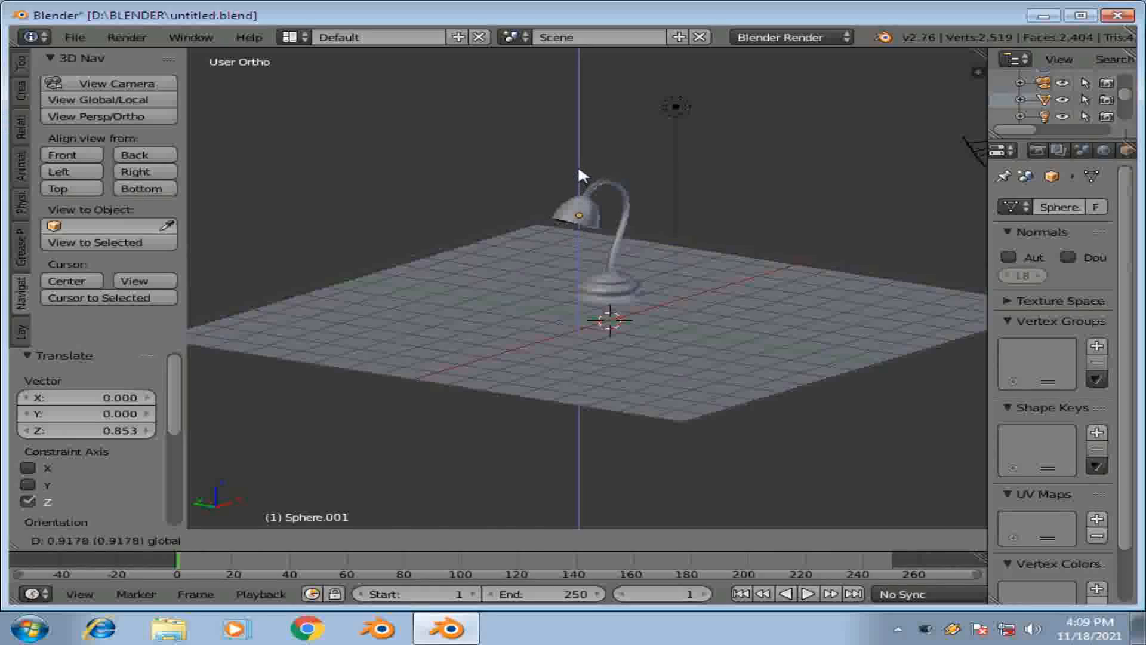
Select the ground plane and raise it about 0.27 along Z towards the lamp's base.
middle_drag(578, 165, 670, 267)
right_click(749, 249)
drag(628, 254, 628, 248)
middle_drag(667, 278, 678, 239)
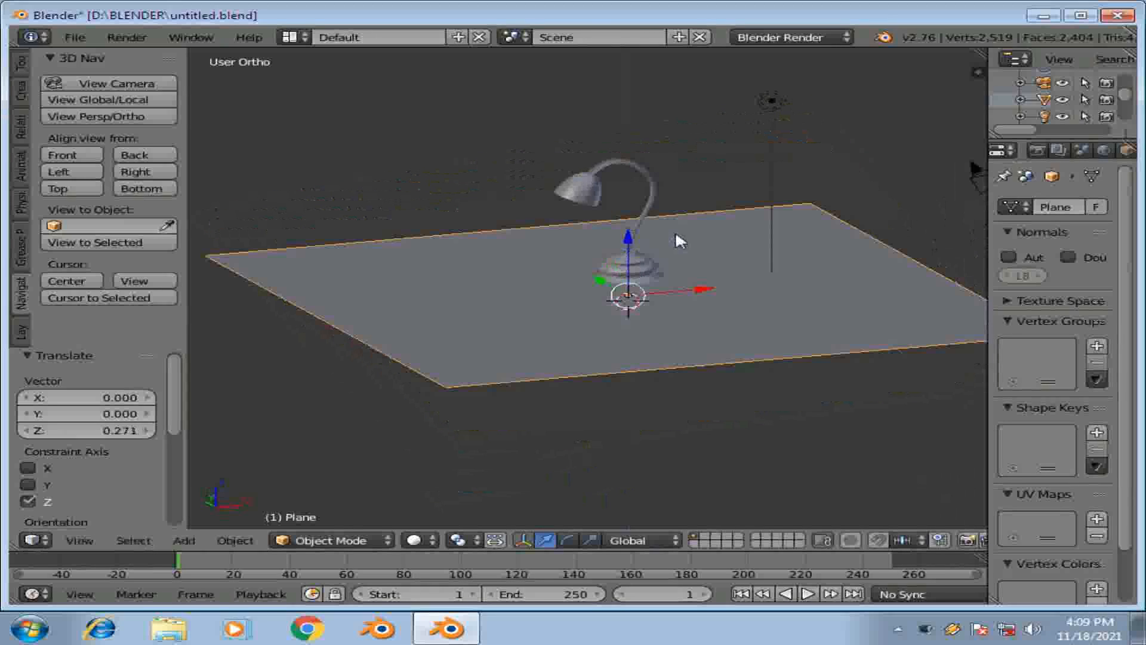
Box-select all the lamp parts without the plane and lower them about 0.58 along Z onto the ground.
key(b)
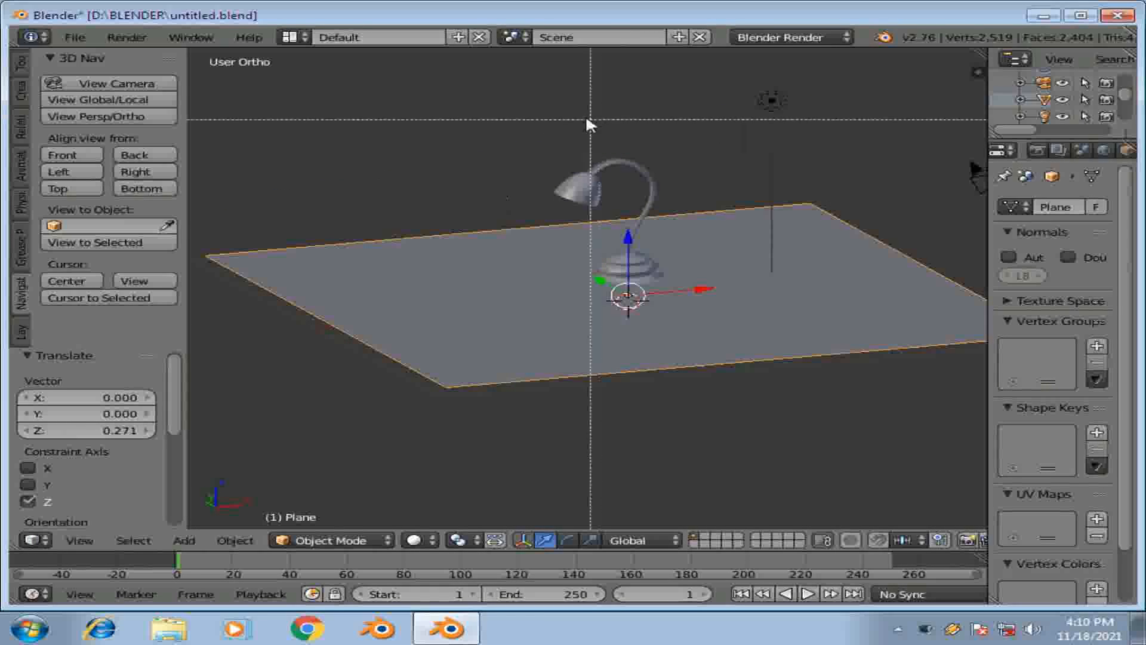
drag(494, 132, 721, 310)
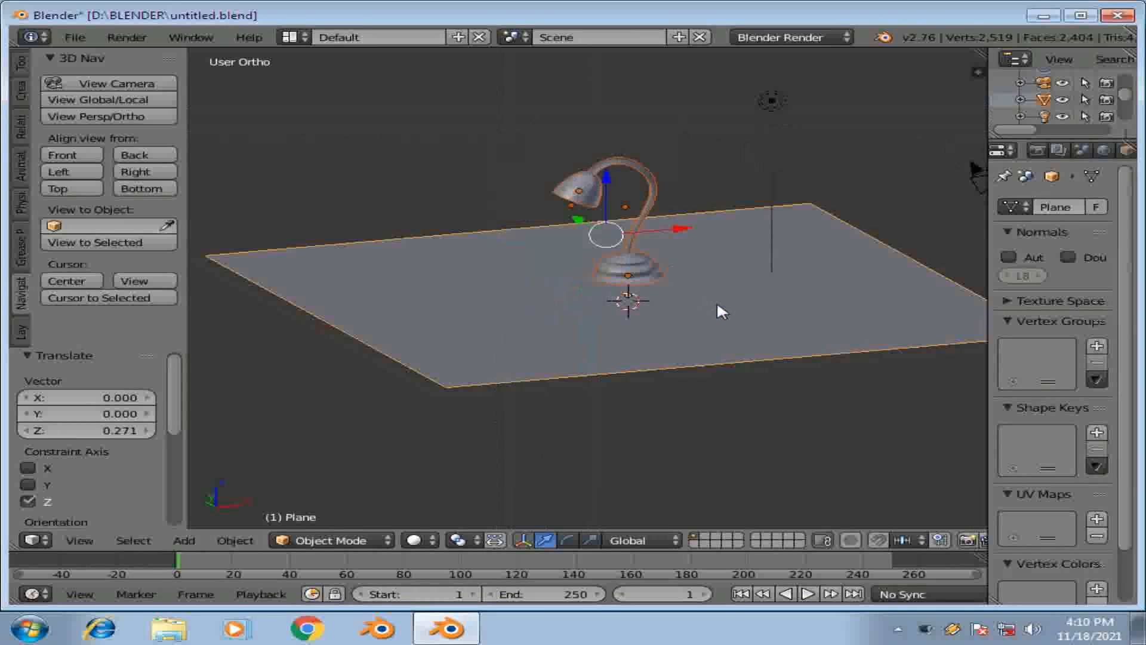
shift+right_click(721, 311)
drag(604, 155, 673, 276)
Move the scene's point light along Y and Z to a low position beside the desk lamp.
middle_drag(673, 275, 842, 233)
right_click(569, 70)
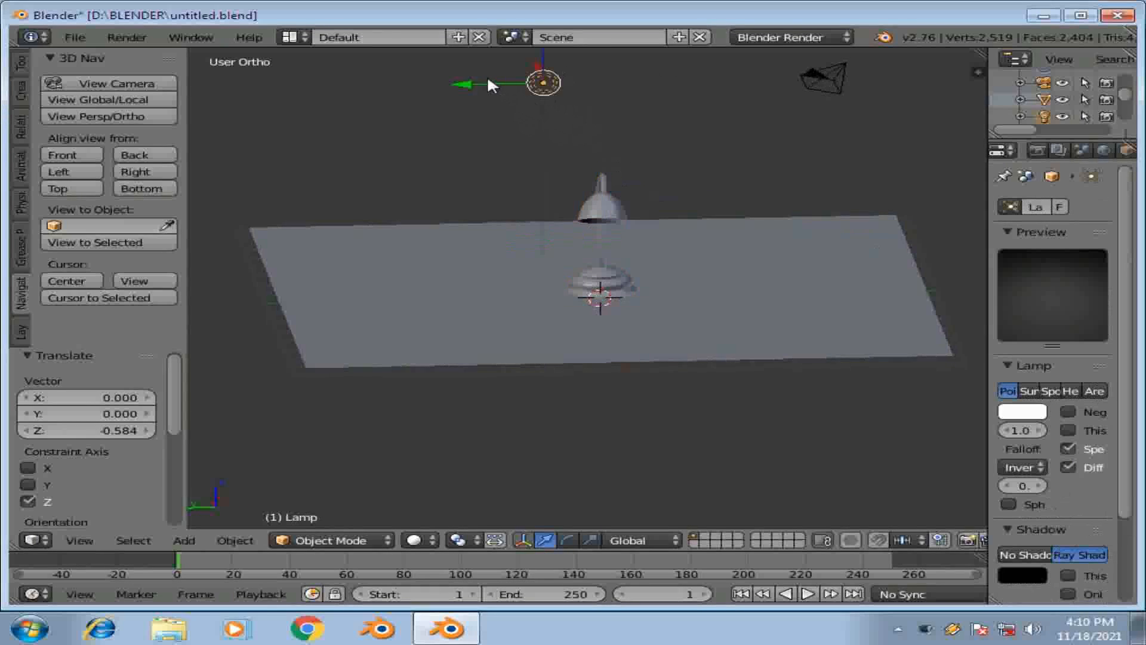
drag(489, 84, 530, 153)
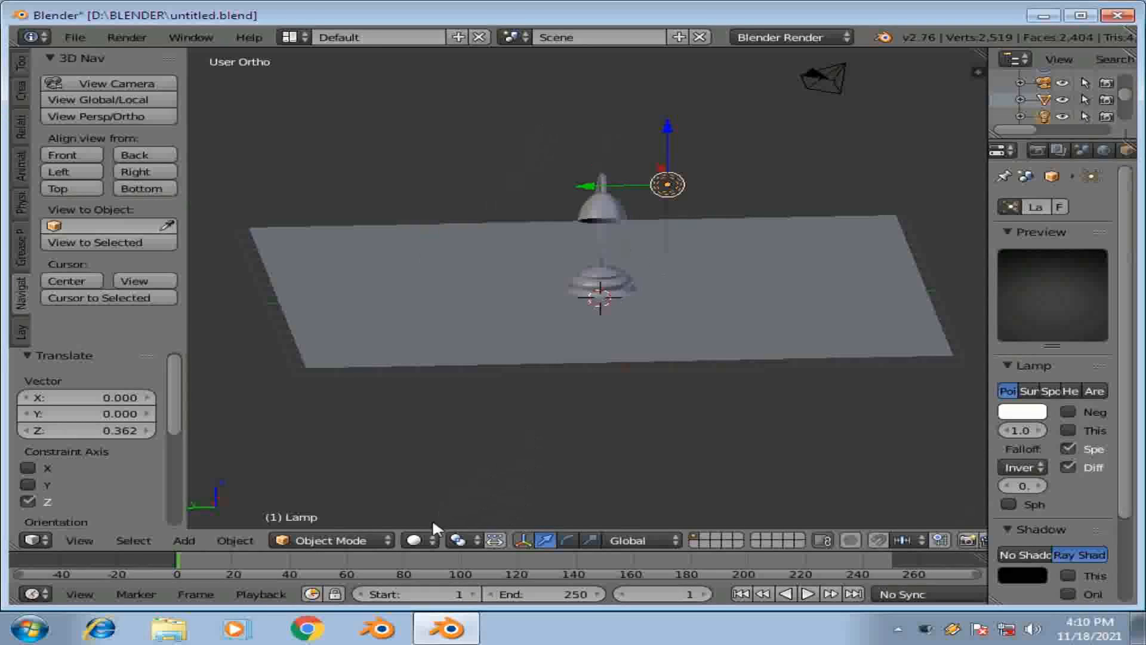
Preview the scene with Rendered viewport shading and examine the light and shadows around the lamp.
click(414, 540)
click(461, 427)
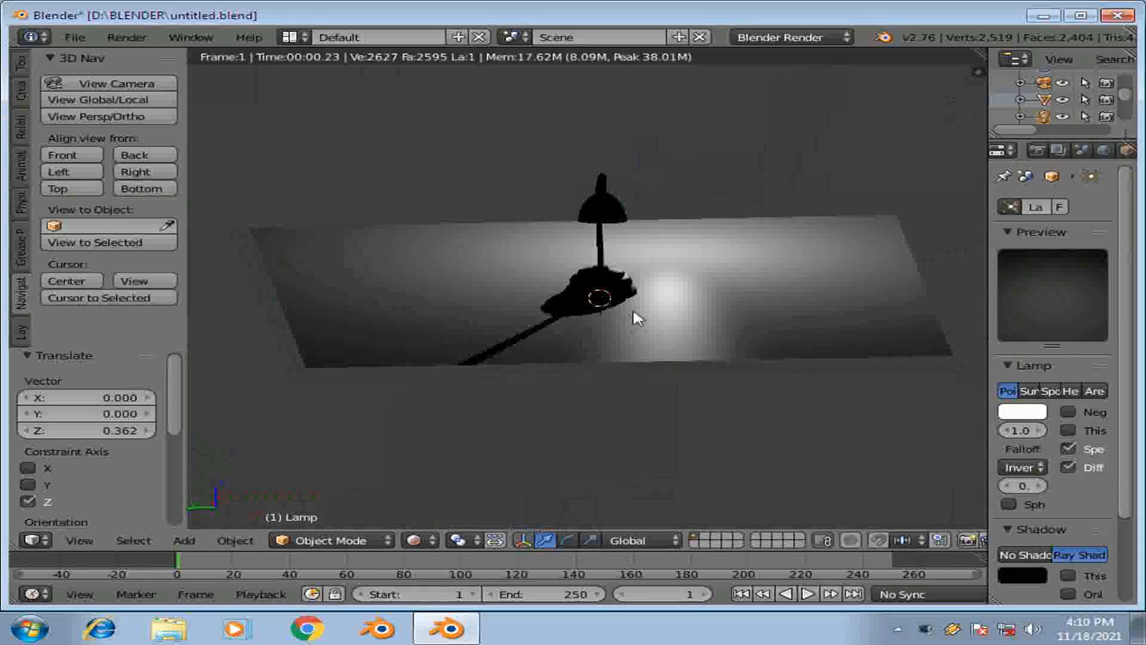
mouse_move(679, 322)
middle_down()
mouse_move(755, 274)
mouse_move(417, 299)
middle_up()
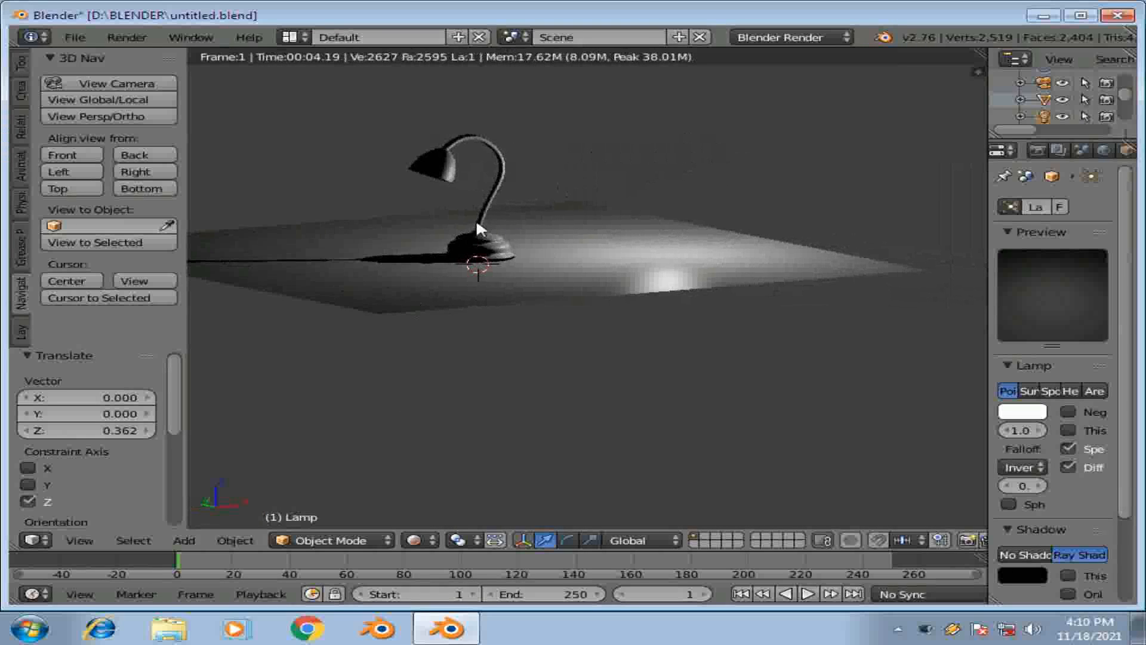
scroll(475, 206, up, 3)
scroll(469, 147, down, 4)
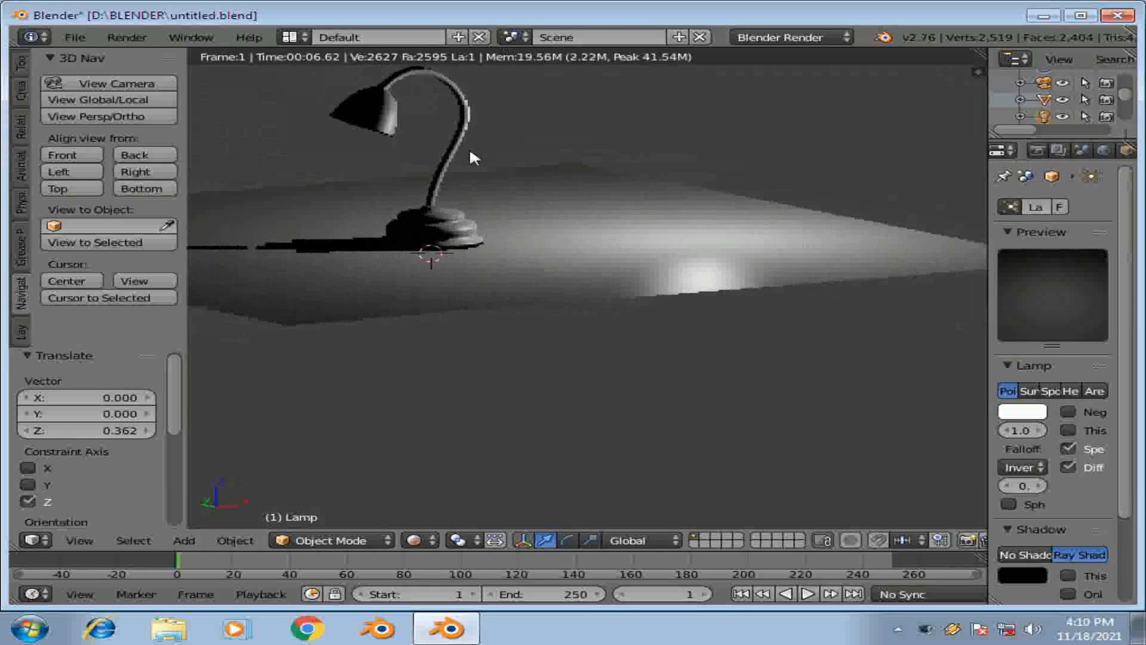
scroll(469, 147, down, 2)
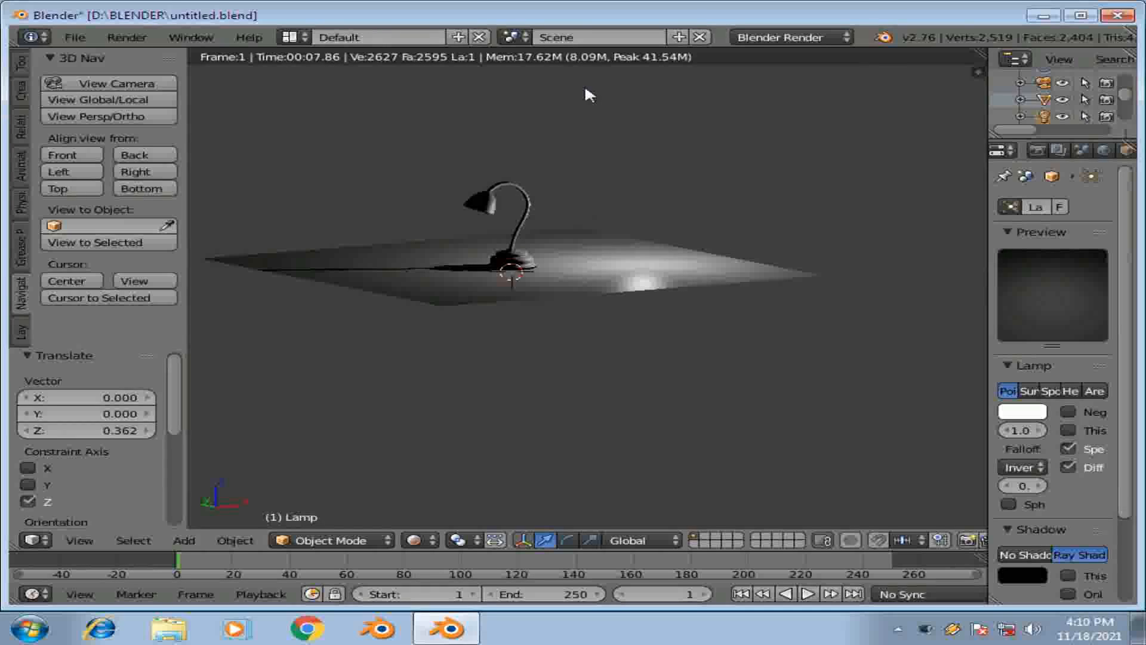
Deselect everything and add a Spot light at the 3D cursor.
key(a)
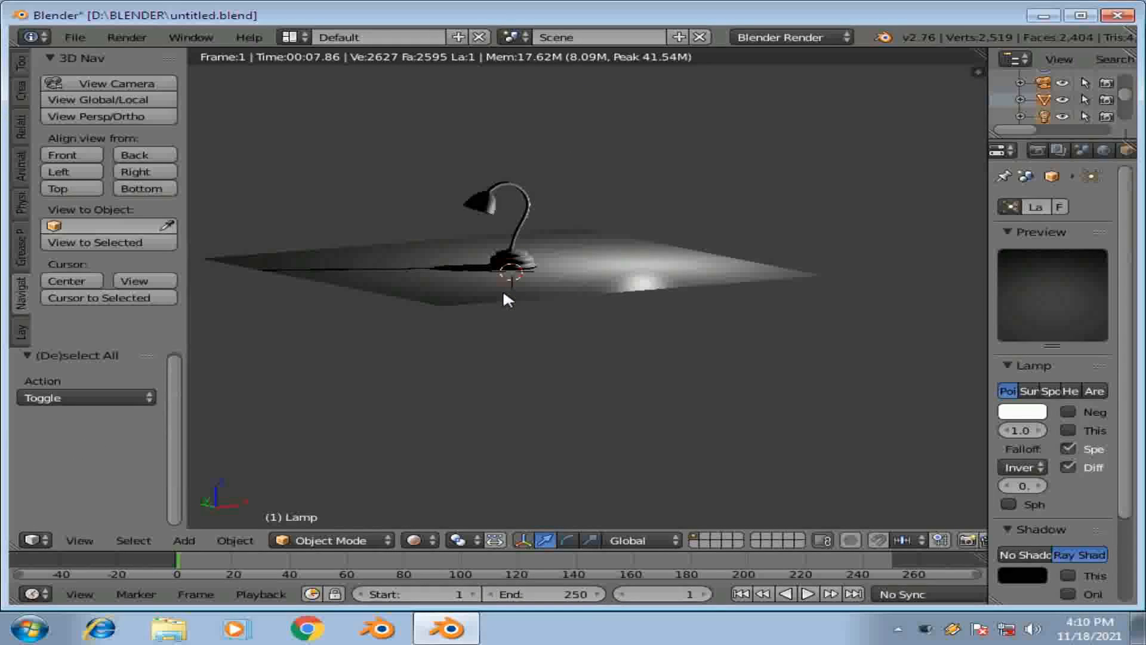
key(shift+a)
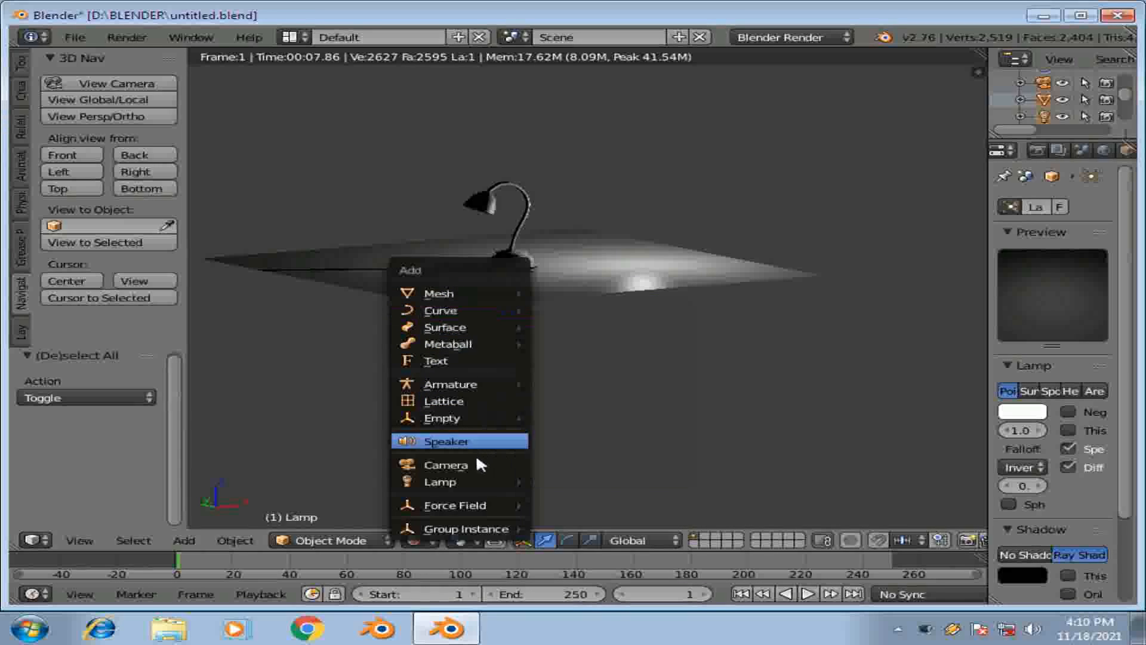
mouse_move(478, 482)
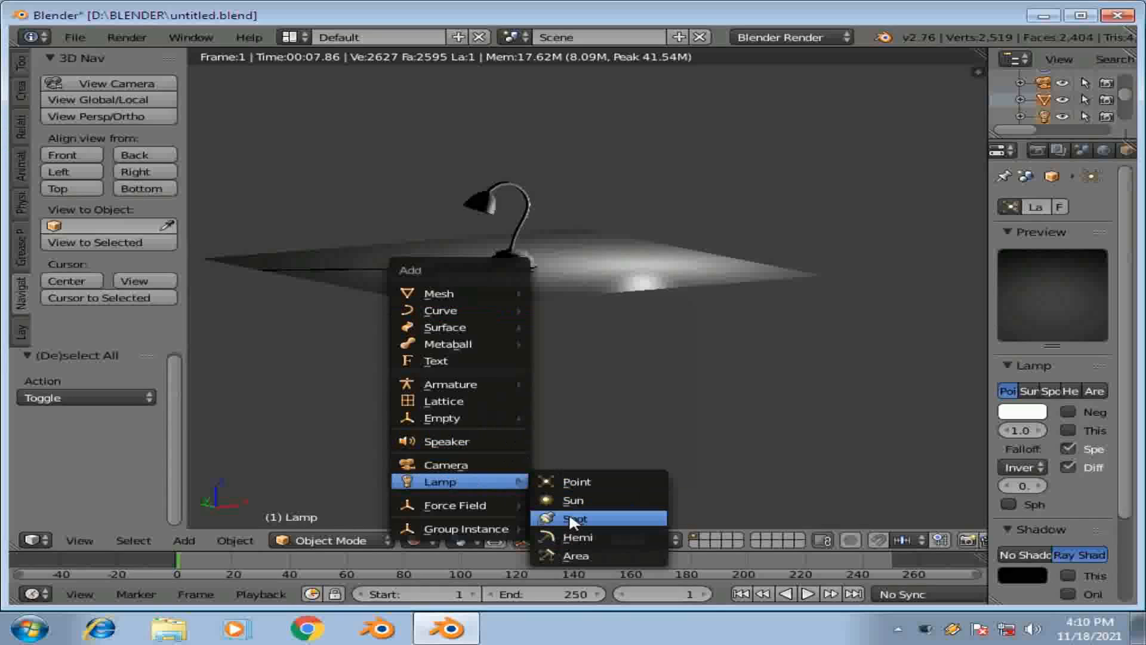
click(571, 521)
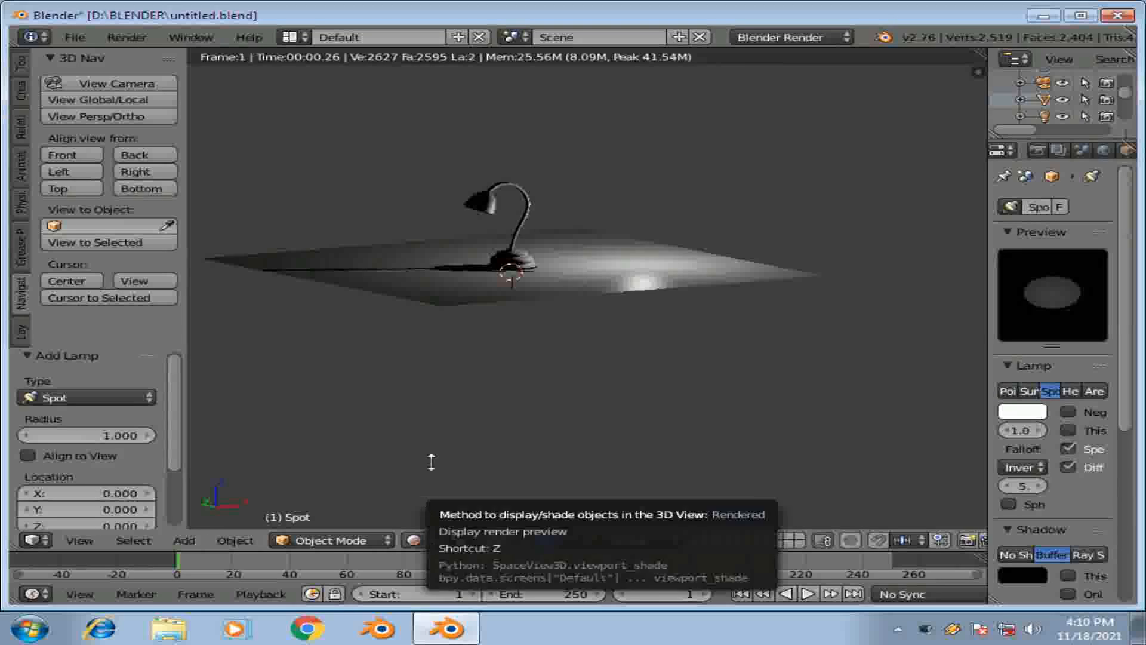
Switch the viewport to wireframe and raise the spot light about 2.3 along Z.
key(z)
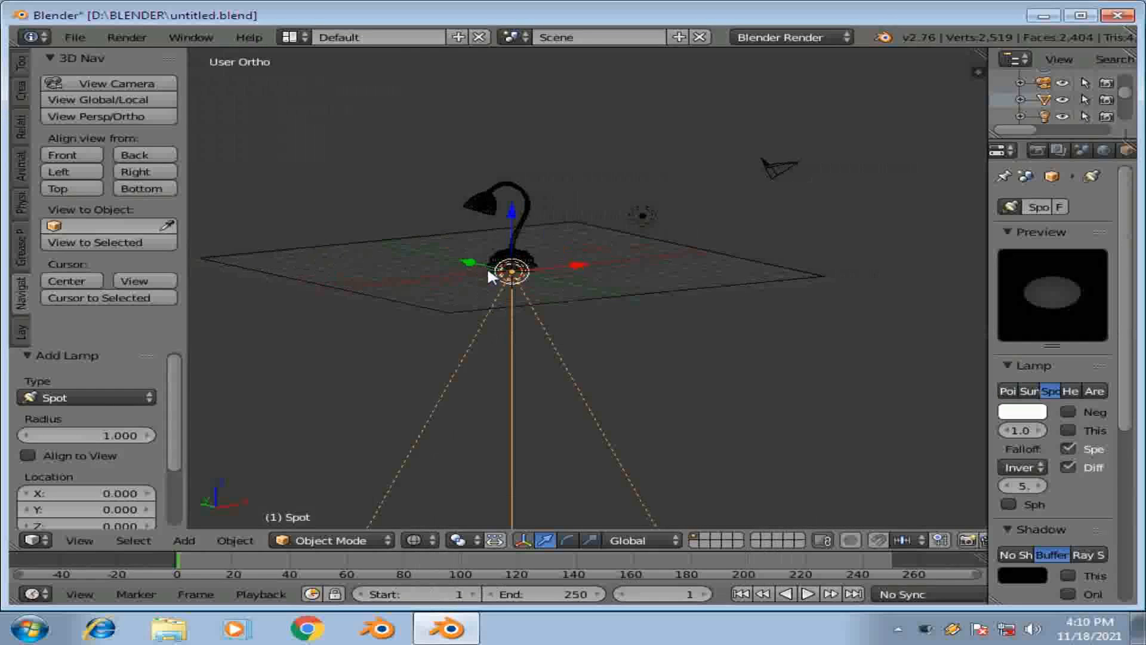
middle_drag(487, 266, 522, 220)
key(g)
key(z)
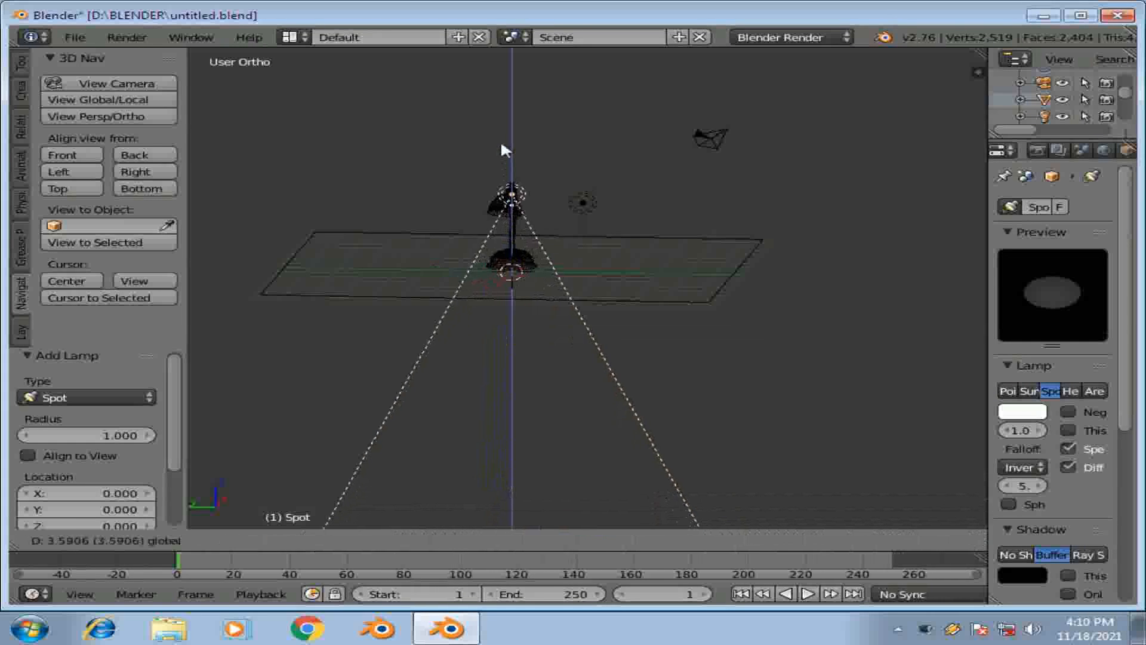
click(500, 167)
Move the spot light about -1.03 along X and raise it about 0.9 along Z into the lampshade.
middle_drag(501, 167, 519, 215)
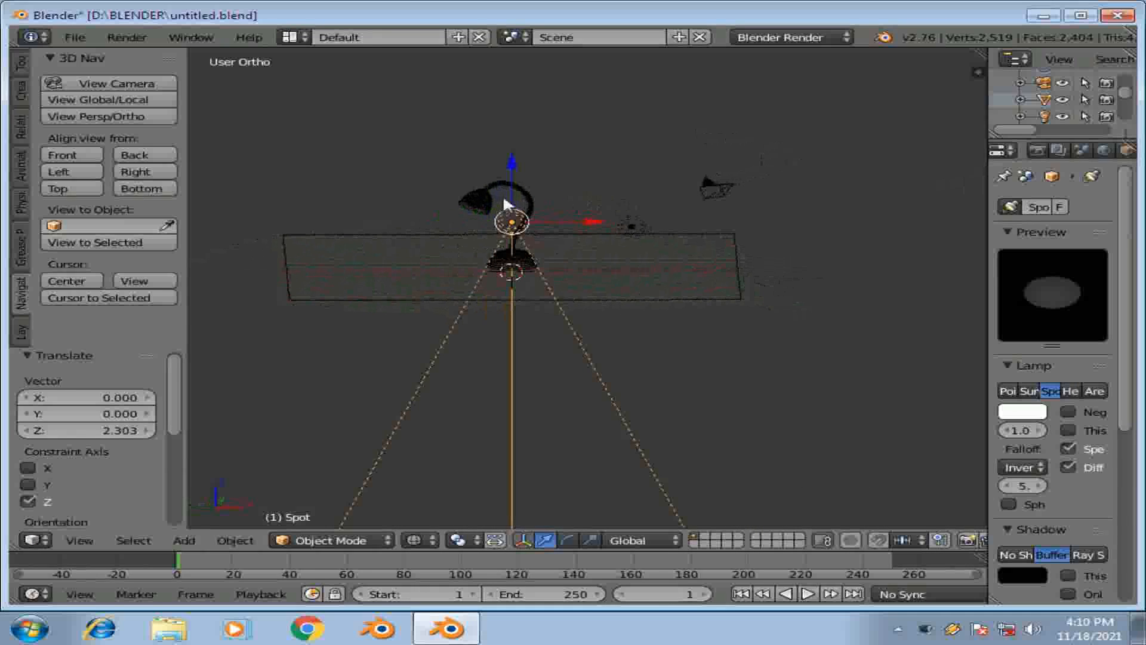
key(g)
key(x)
click(550, 209)
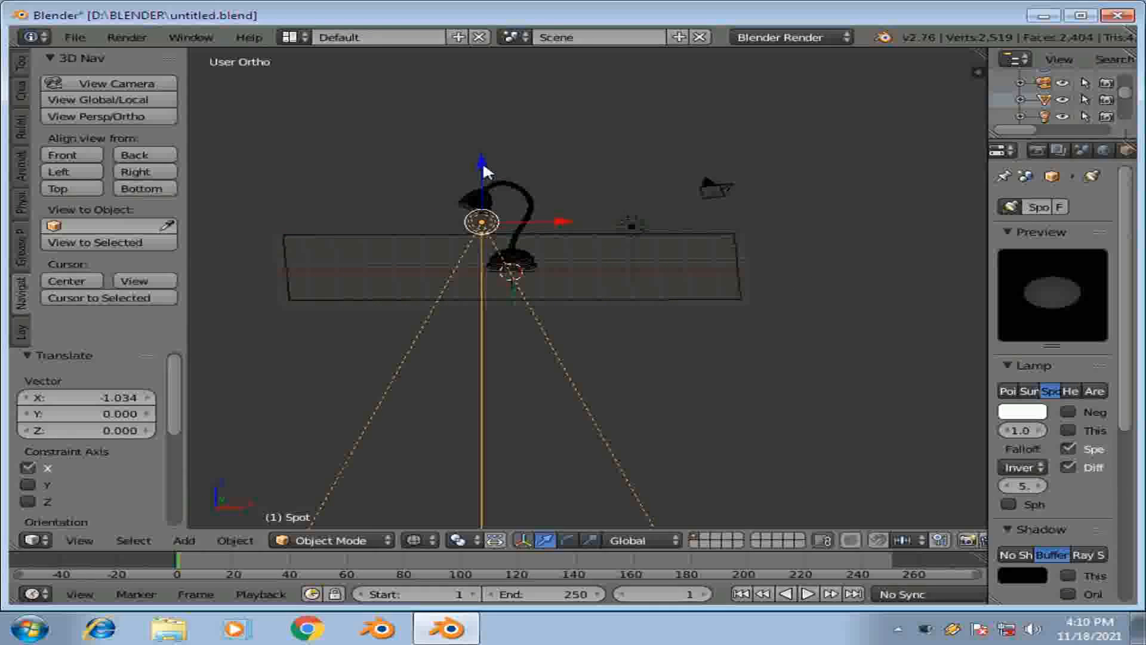
key(g)
key(z)
click(475, 147)
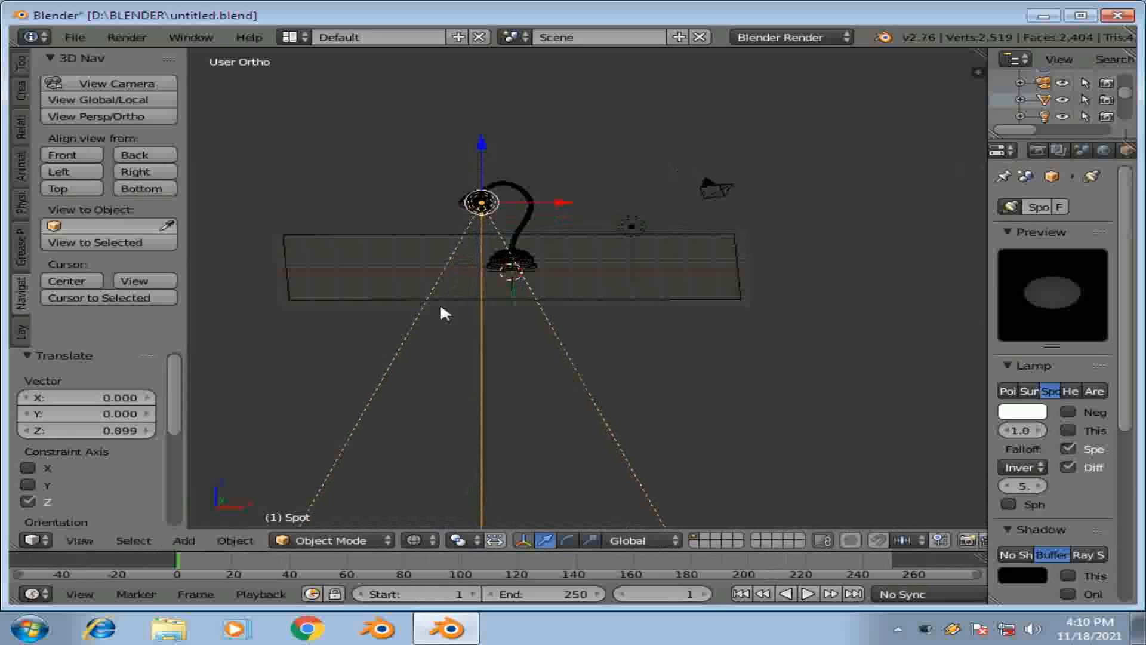
Return the viewport to Solid shading and shift the spot light about -0.18 along X within the lampshade.
click(418, 540)
click(475, 482)
middle_drag(510, 343, 697, 244)
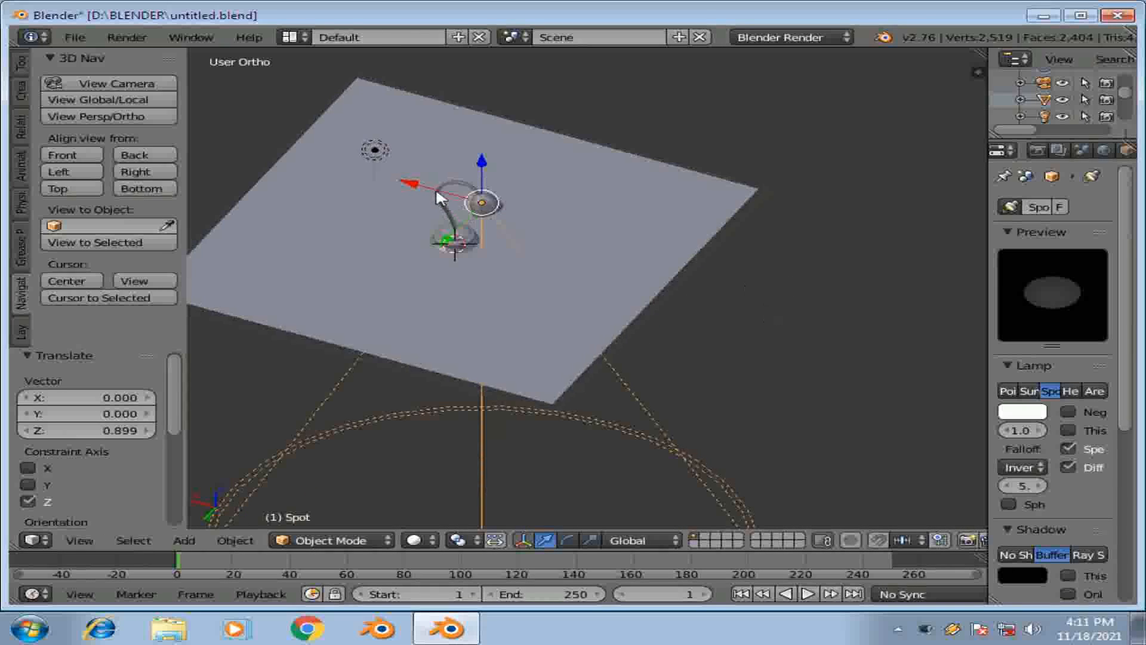
drag(437, 191, 470, 230)
key(g)
key(y)
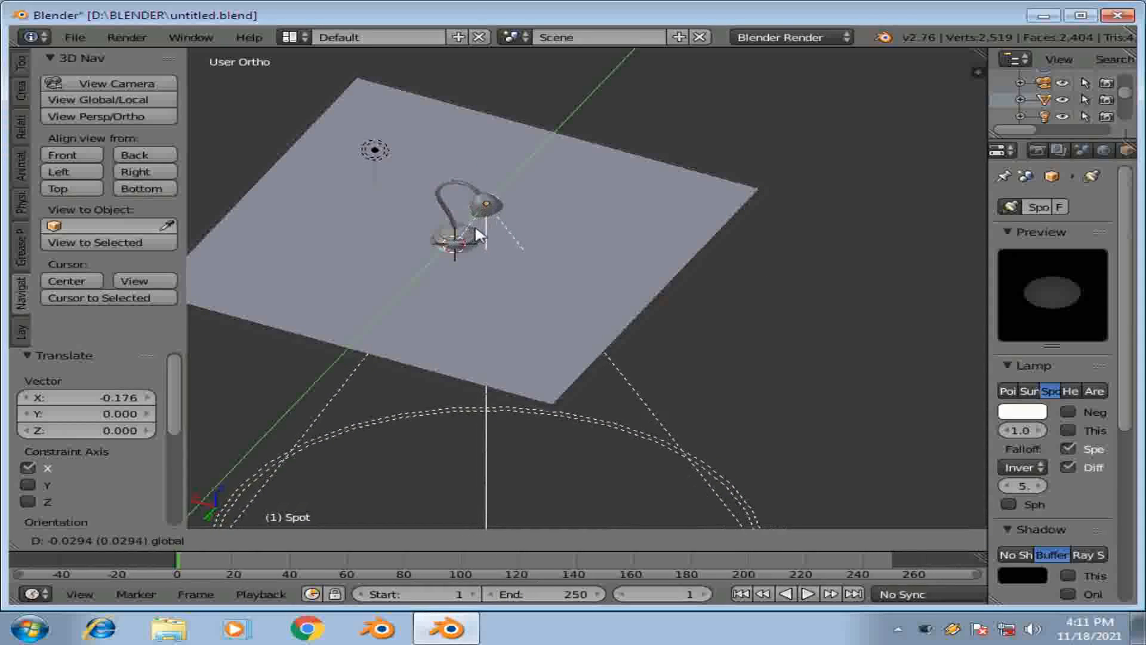
click(453, 203)
Nudge the spot light -0.004 along X and rotate it about -23.6° to follow the shade's tilt.
drag(442, 197, 440, 193)
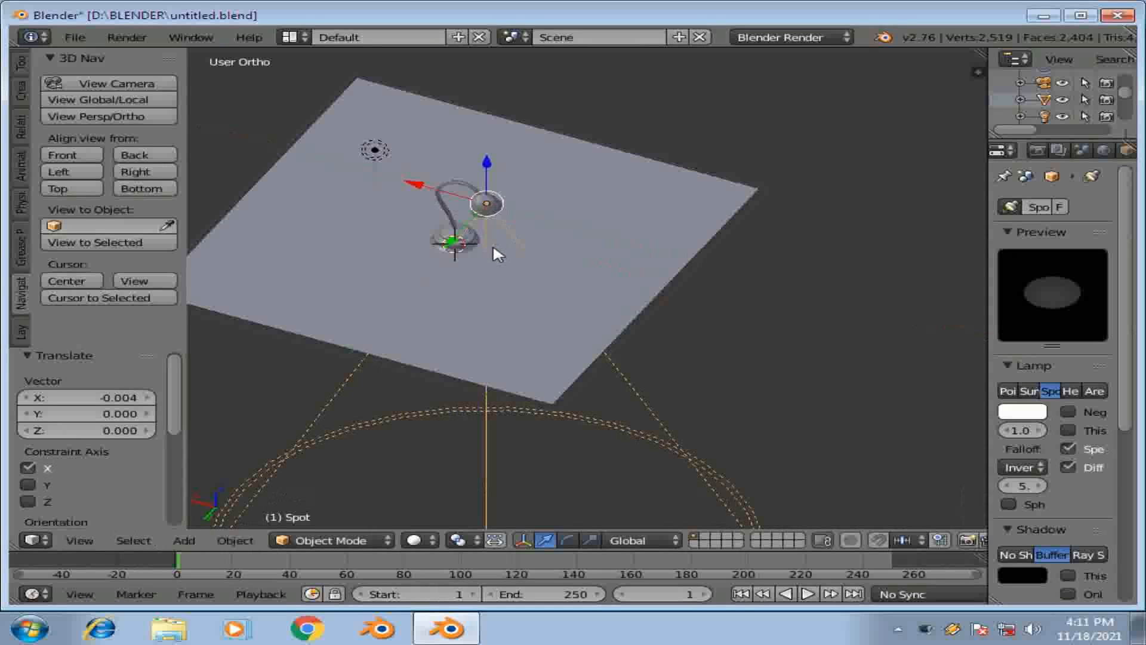
key(r)
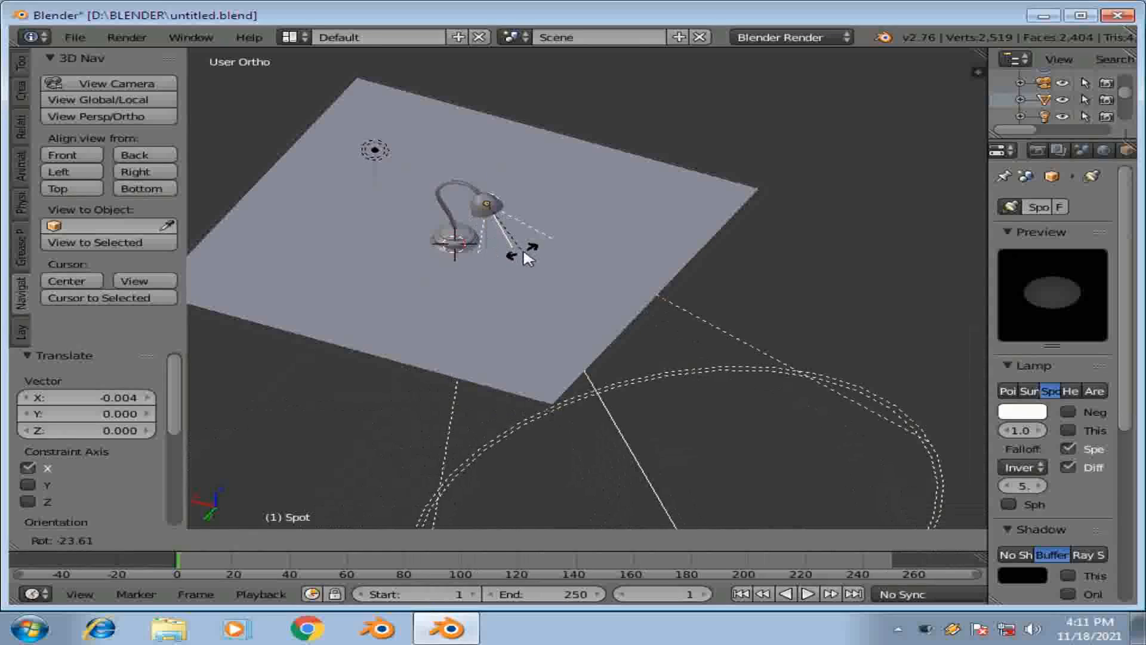
click(523, 249)
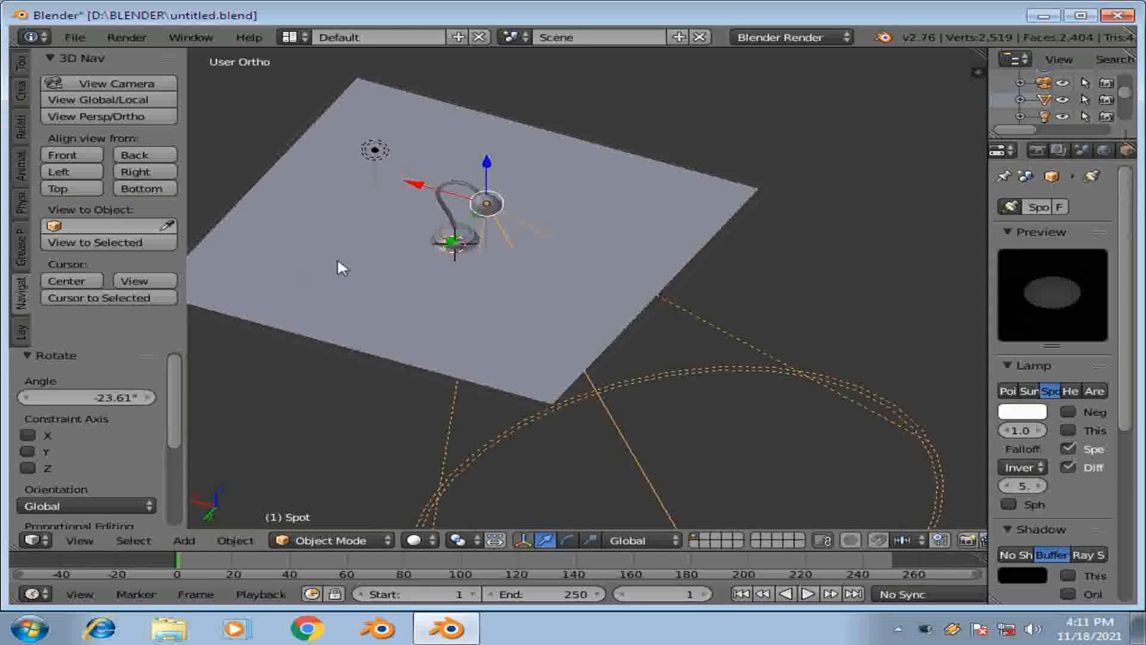
Set the spot light's falloff distance to 50.
scroll(1070, 327, down, 3)
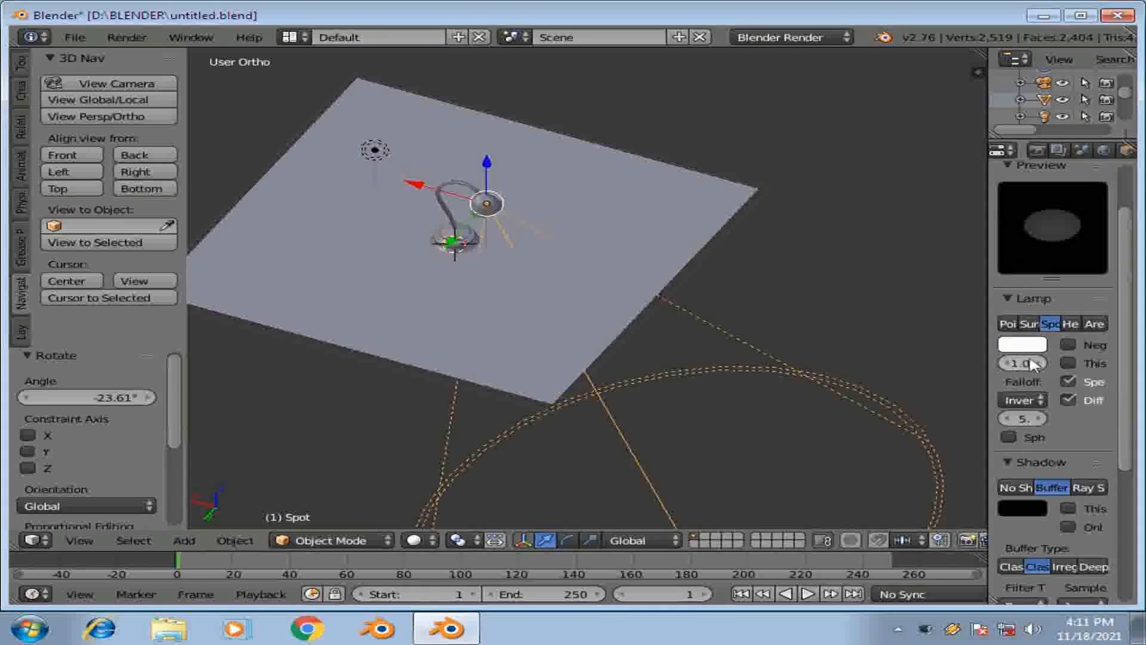
scroll(1043, 452, down, 2)
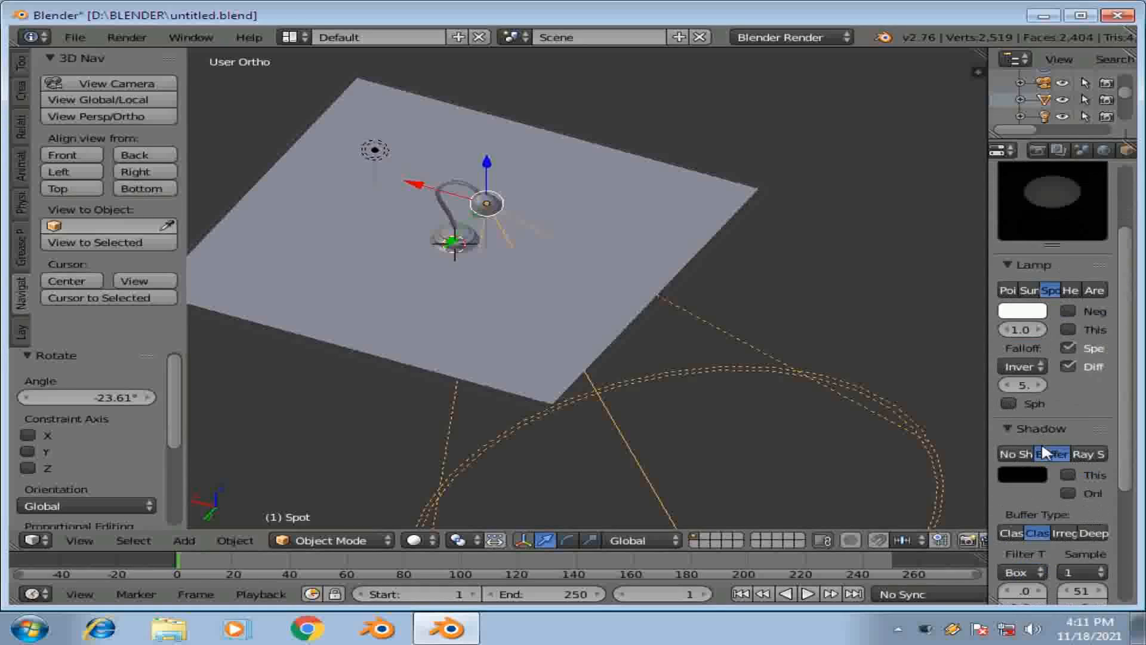
scroll(1069, 439, down, 3)
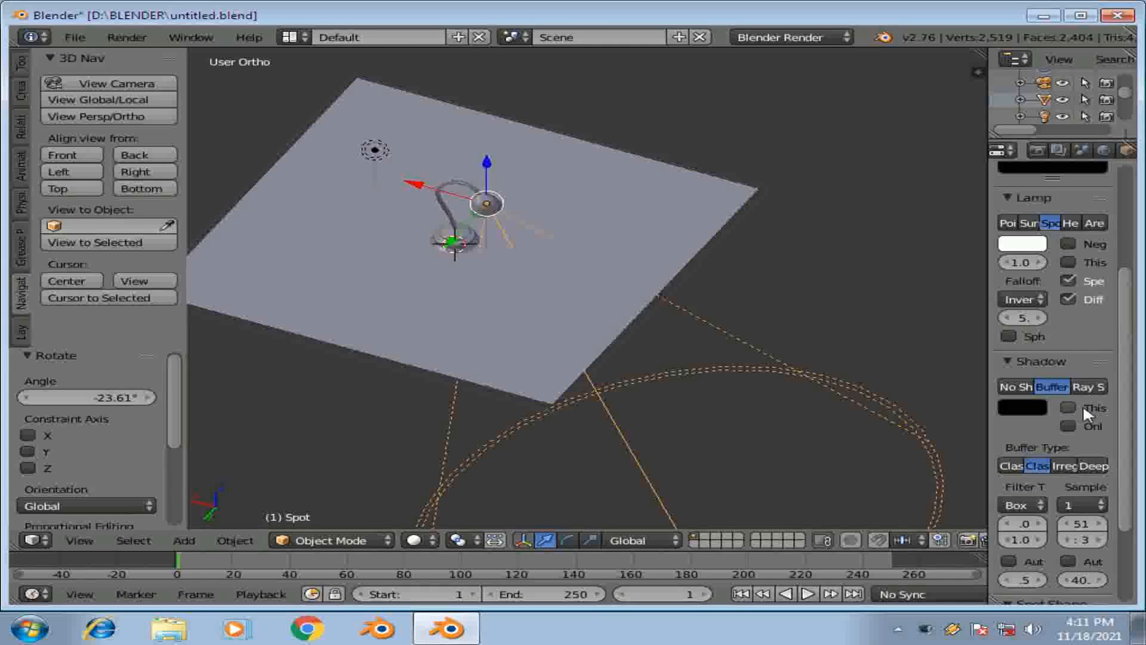
scroll(1086, 401, up, 2)
scroll(1048, 343, up, 2)
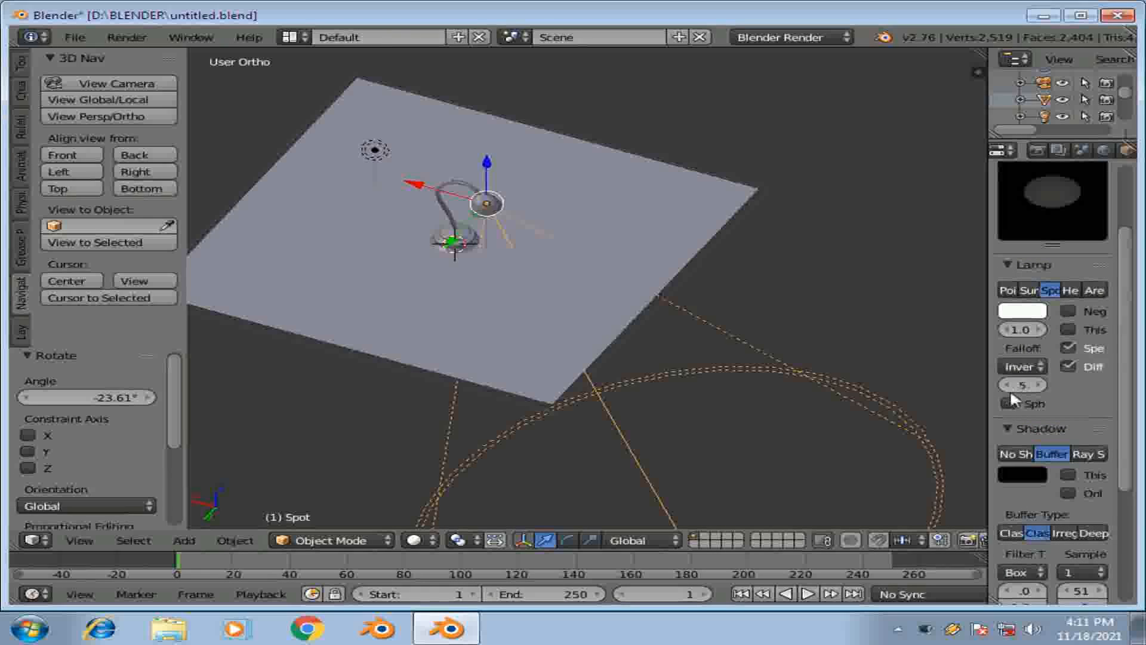
click(1028, 384)
key(BackSpace)
text(50)
key(Return)
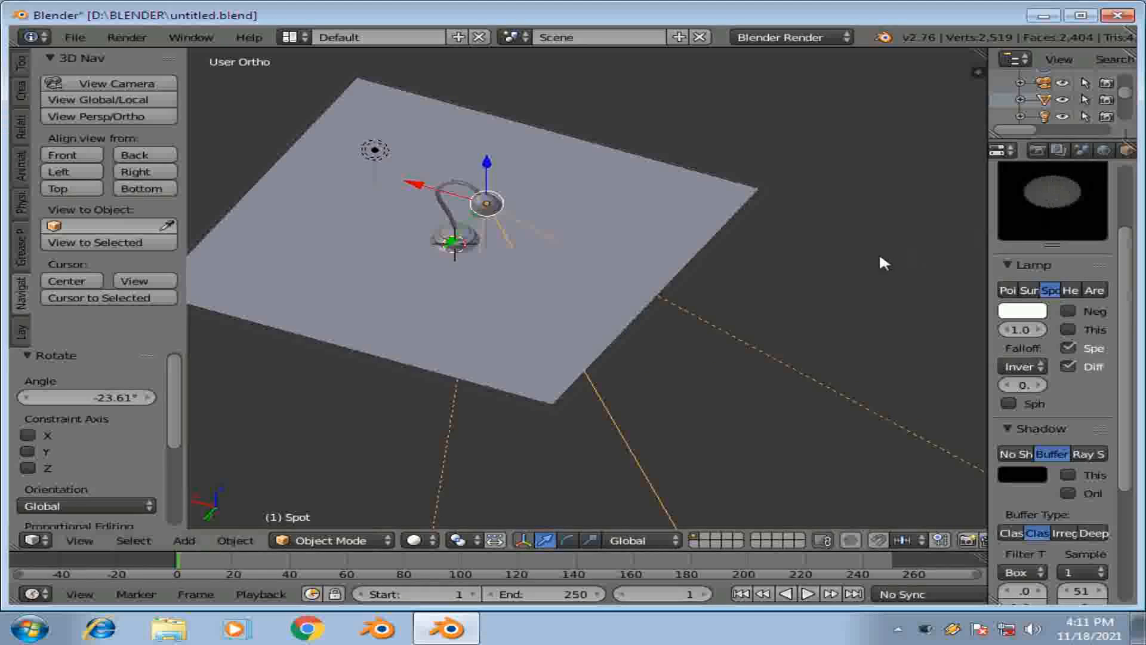
Preview the lamp scene in Rendered shading from a low side angle.
click(418, 540)
click(460, 428)
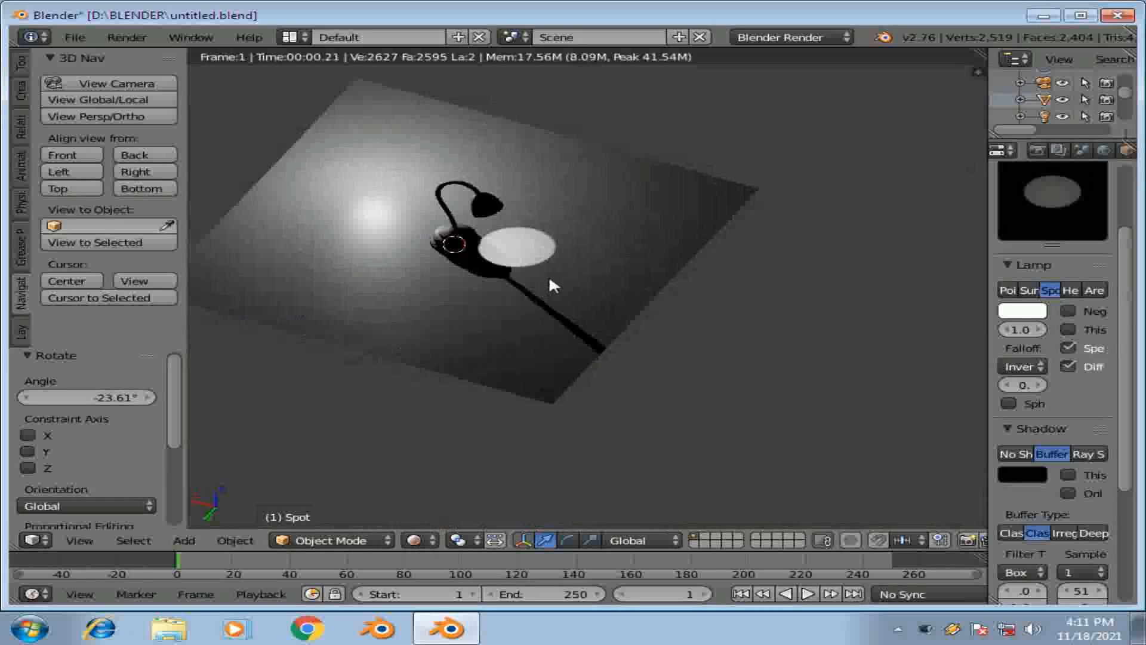
mouse_move(549, 275)
middle_down()
mouse_move(363, 243)
mouse_move(351, 232)
mouse_move(425, 251)
mouse_move(389, 248)
mouse_move(295, 138)
middle_up()
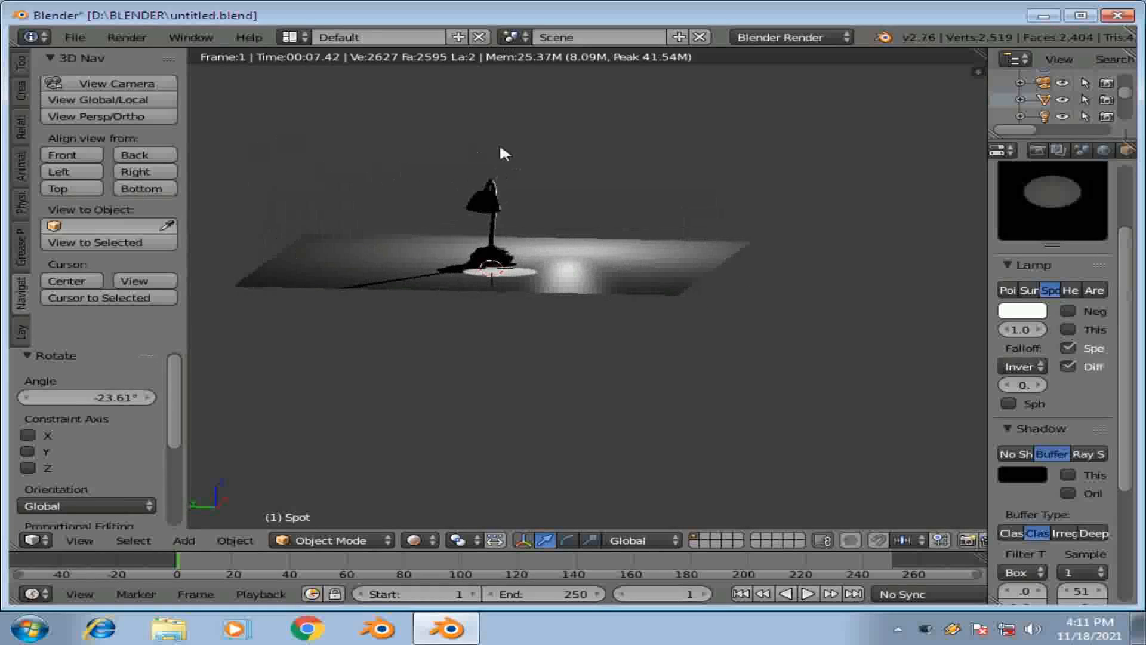
Return the viewport to Solid shading and raise the scene's original point lamp about 1.5 along Z.
click(418, 539)
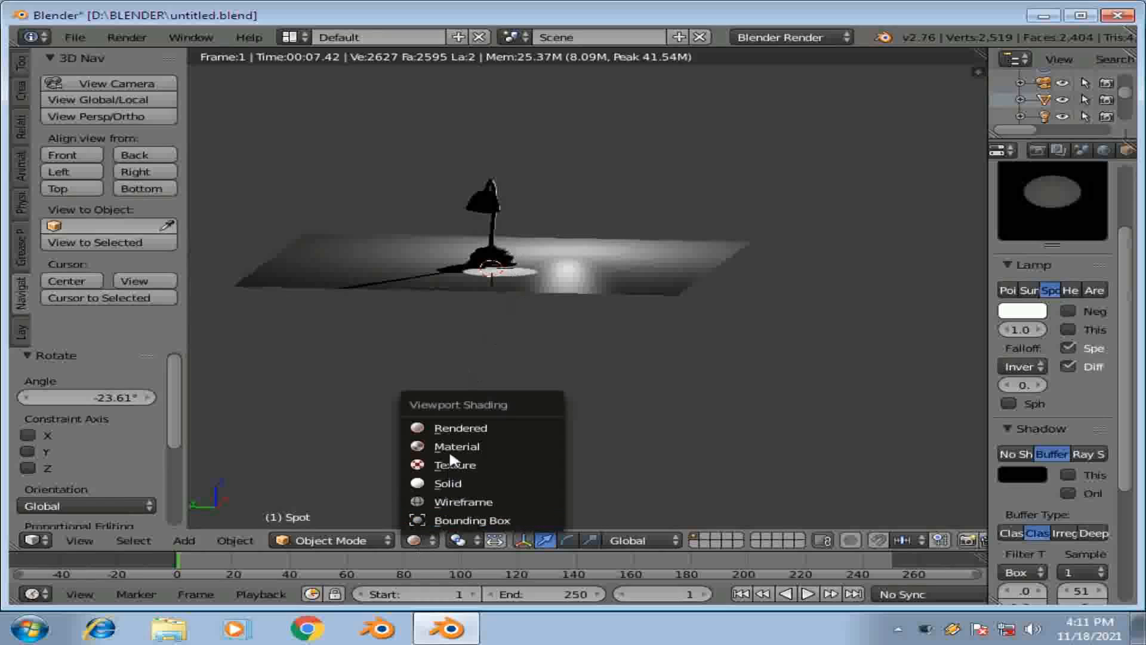
click(452, 483)
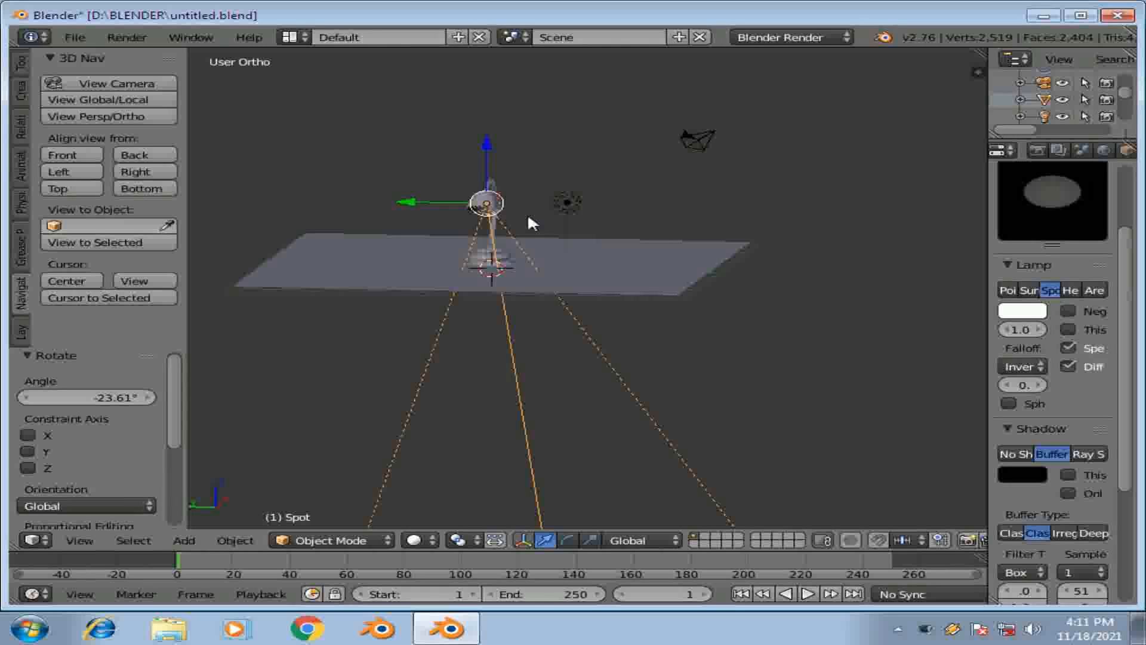
right_click(570, 199)
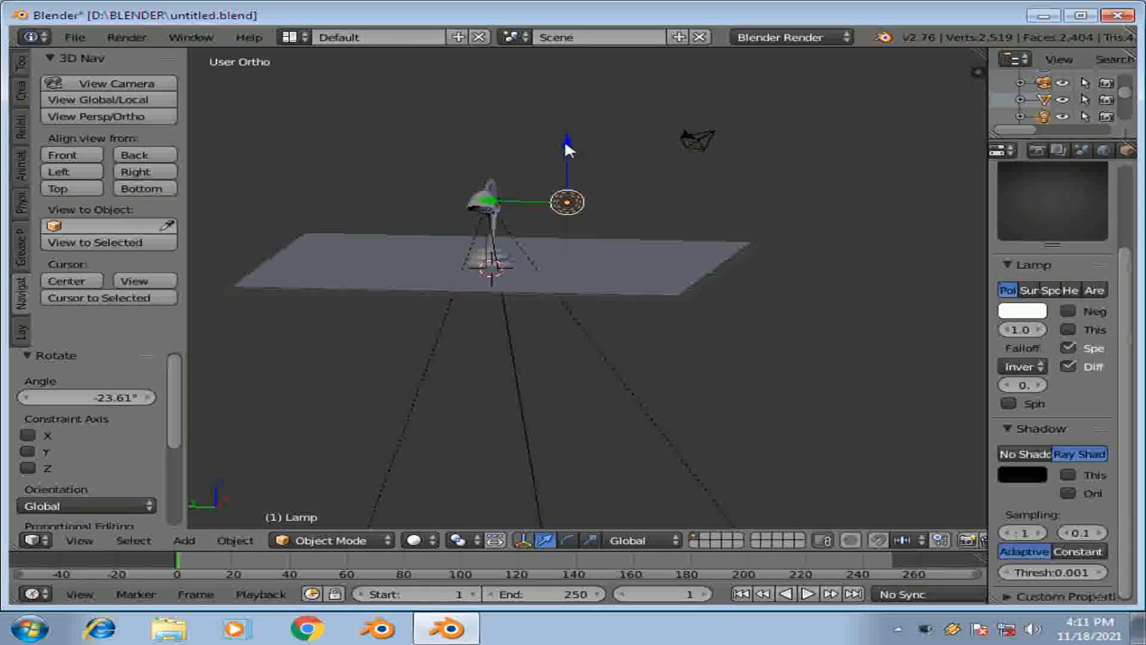
drag(564, 140, 564, 108)
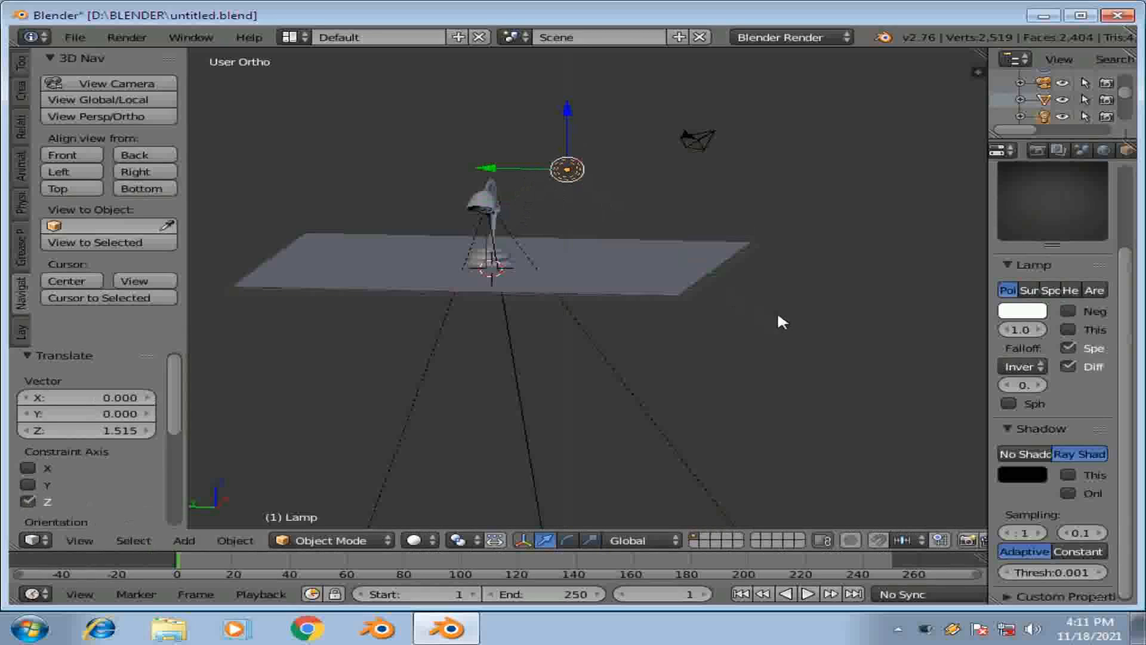
Set the point lamp's energy to 0.10.
click(1022, 330)
key(BackSpace)
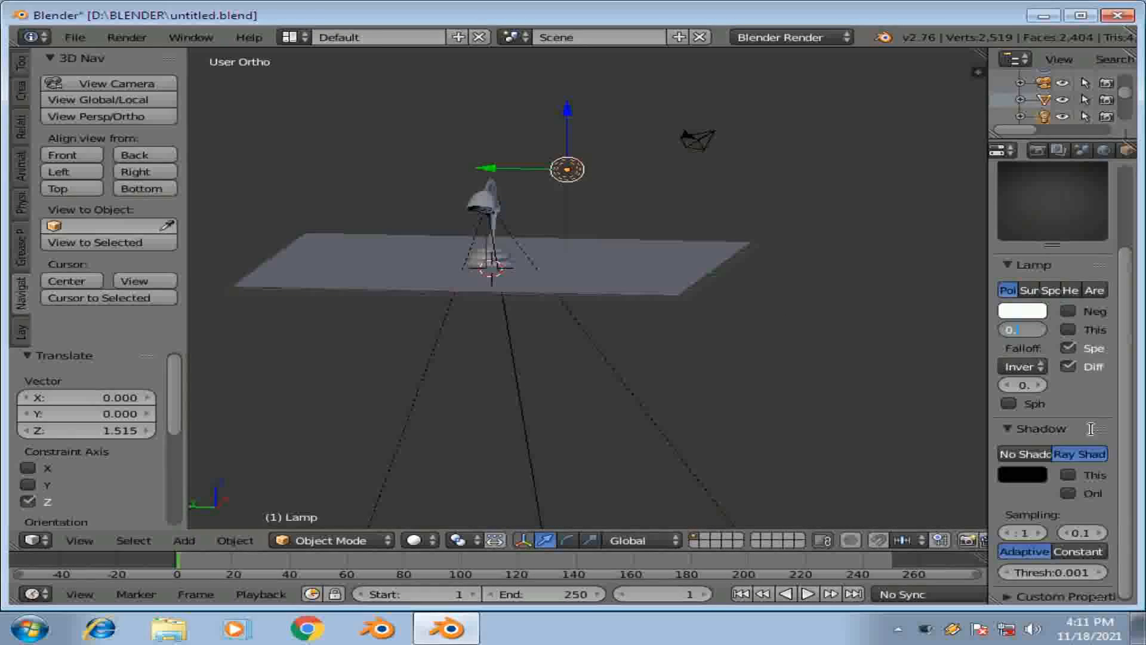
text(0.10)
key(Return)
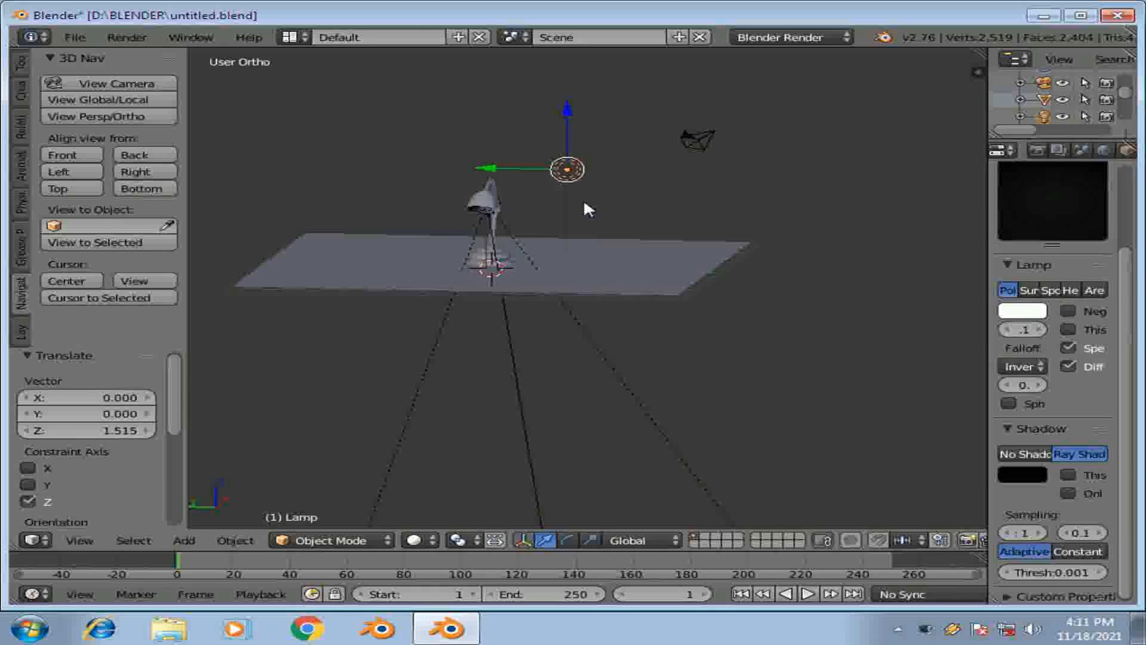
Preview the dimmed lighting in Rendered shading from a higher angle.
click(421, 541)
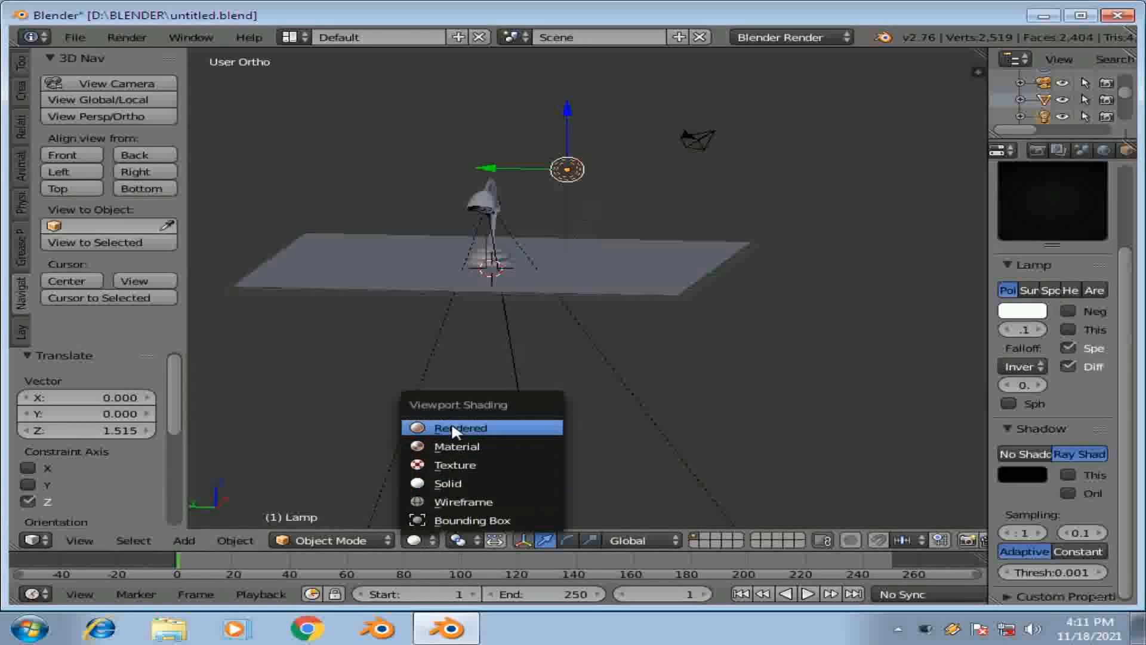
click(453, 428)
middle_drag(558, 355, 507, 385)
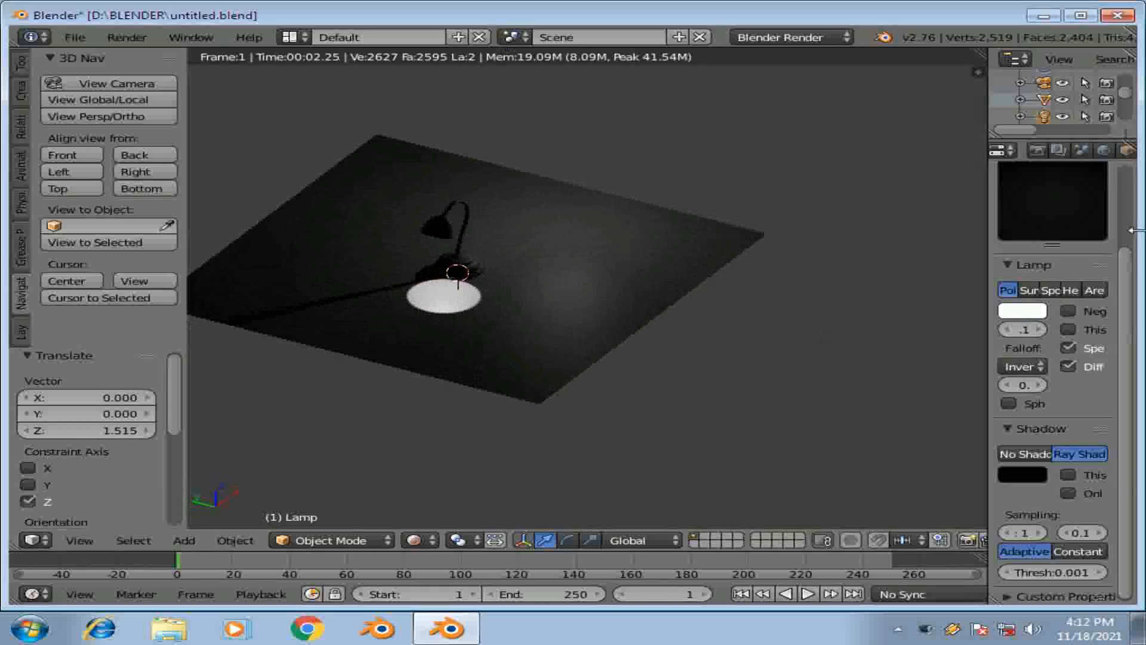
Set the point lamp's energy to 10.
drag(1025, 329, 1009, 330)
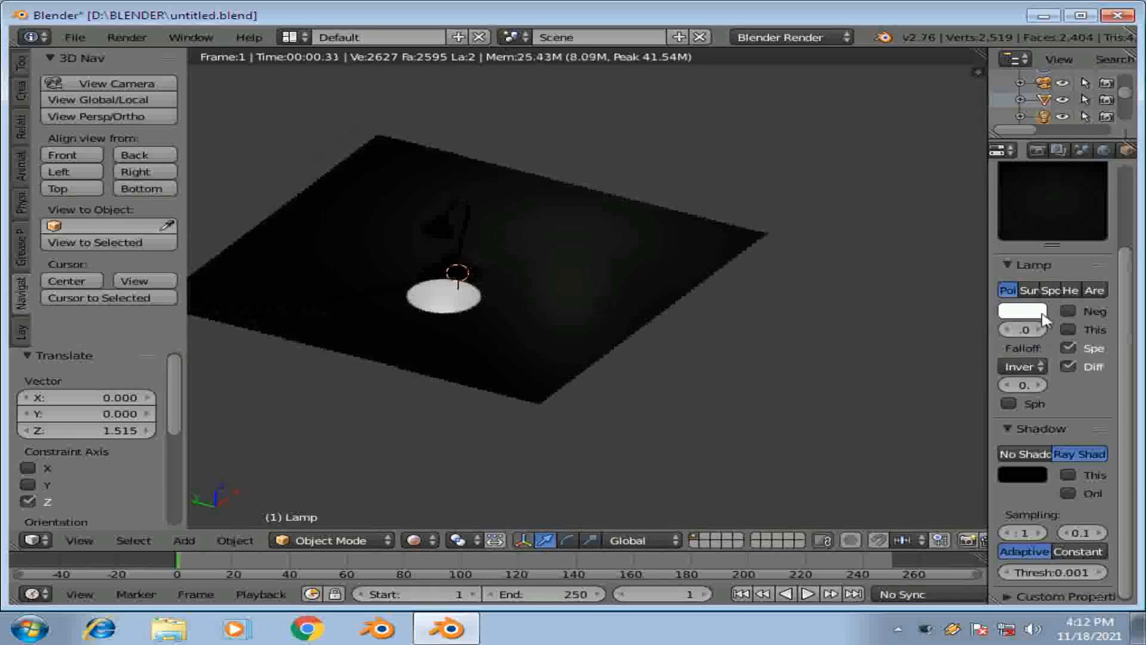
click(1023, 329)
key(BackSpace)
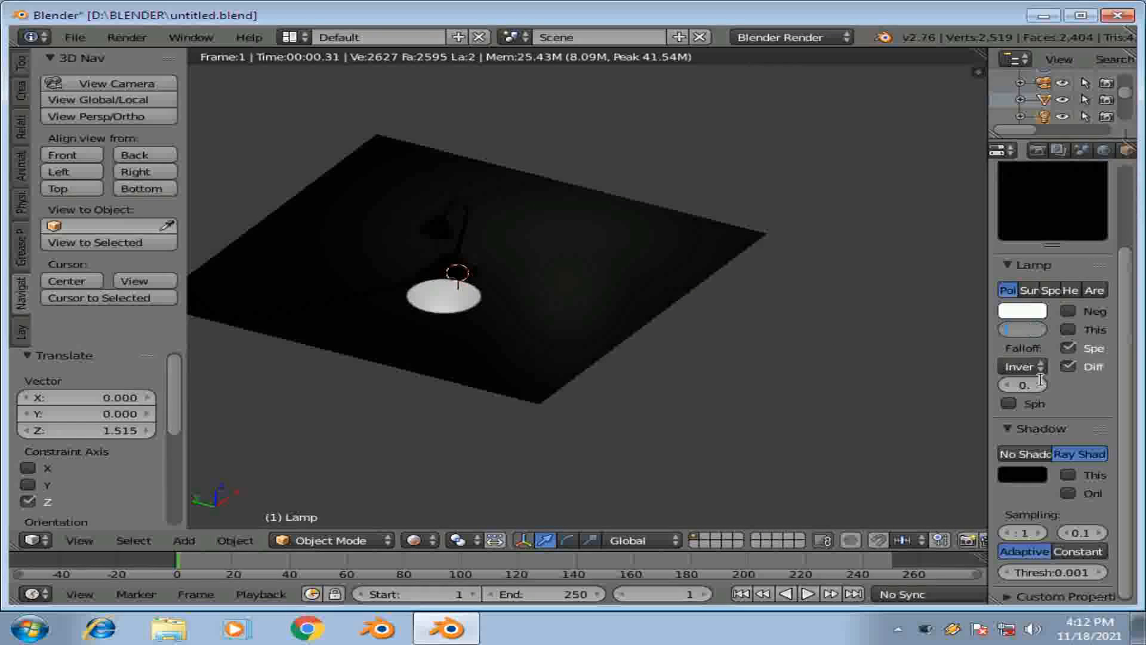
text(10)
key(Return)
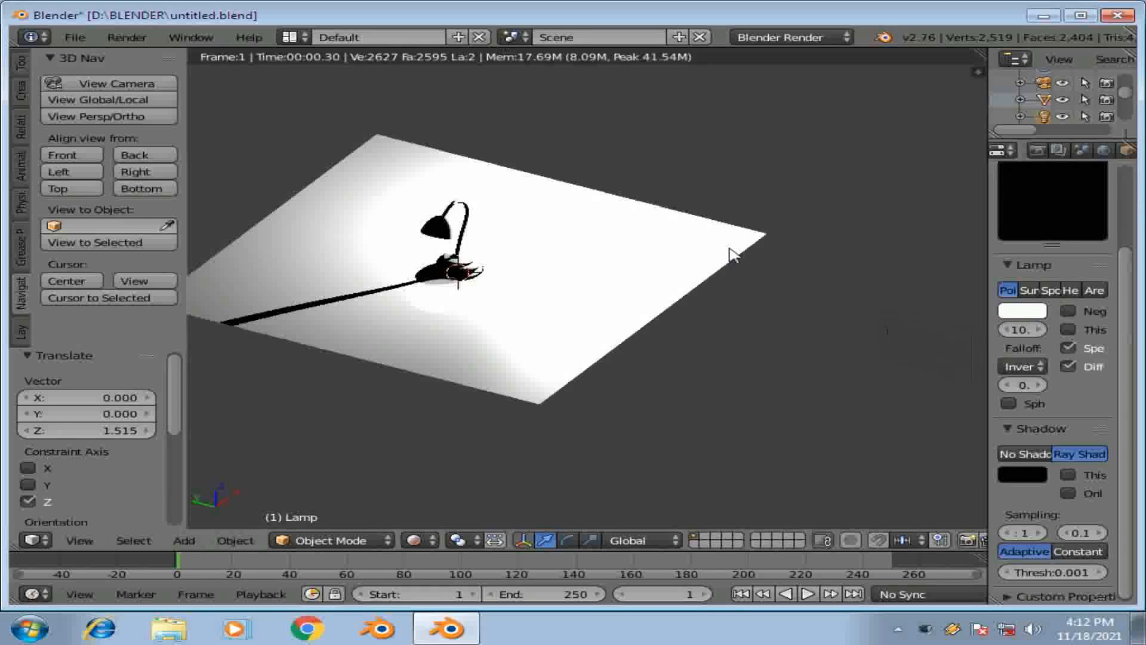
click(1031, 331)
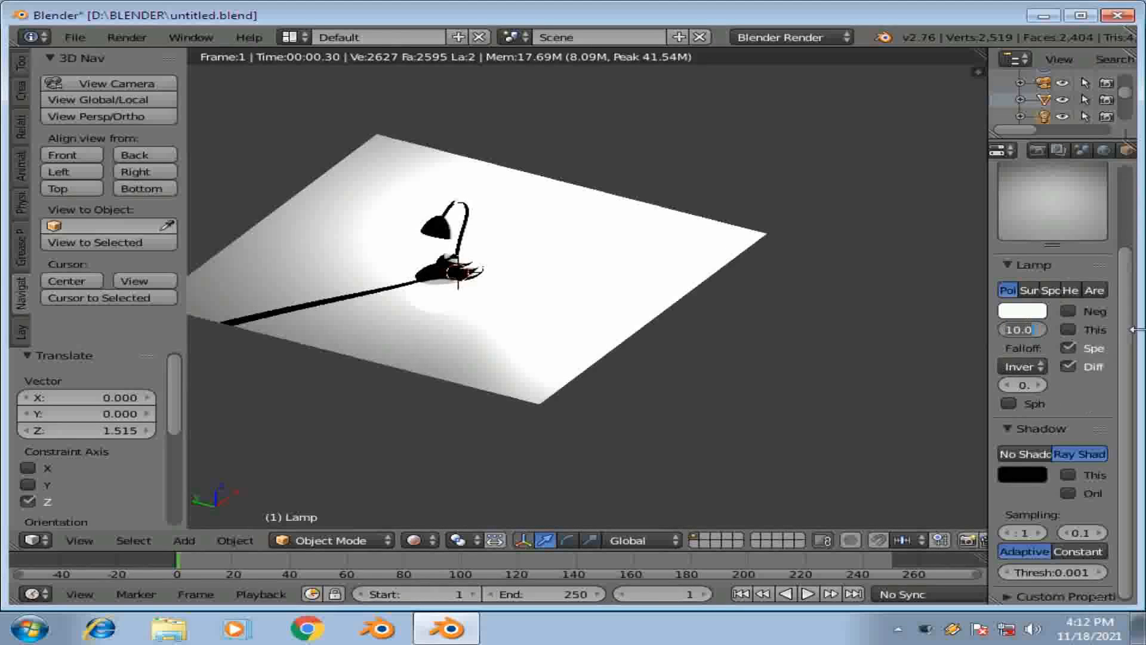
Try the Sun, Spot, Hemi, Area and Point types on the selected lamp and settle on Spot.
click(1028, 290)
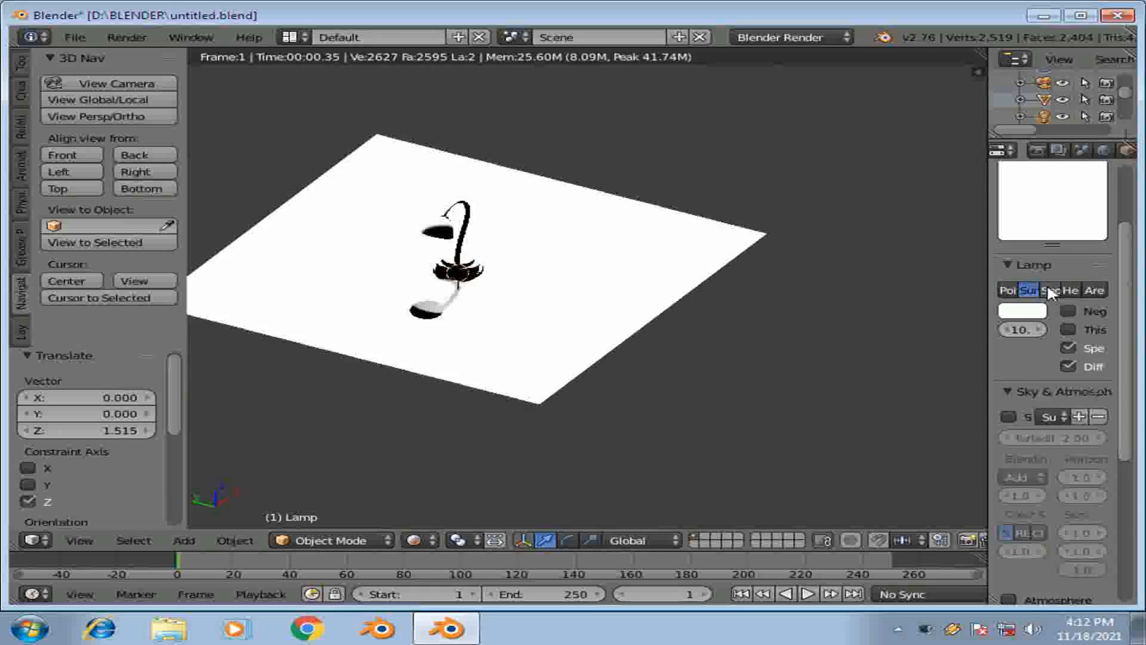
click(1049, 290)
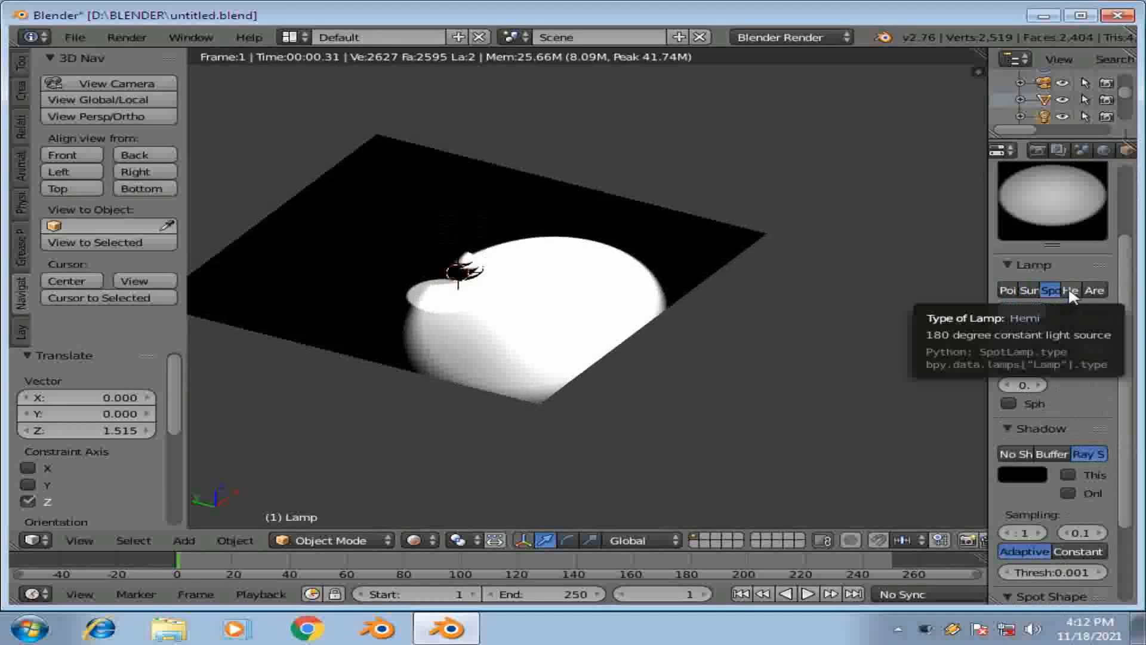
click(1072, 289)
click(1091, 288)
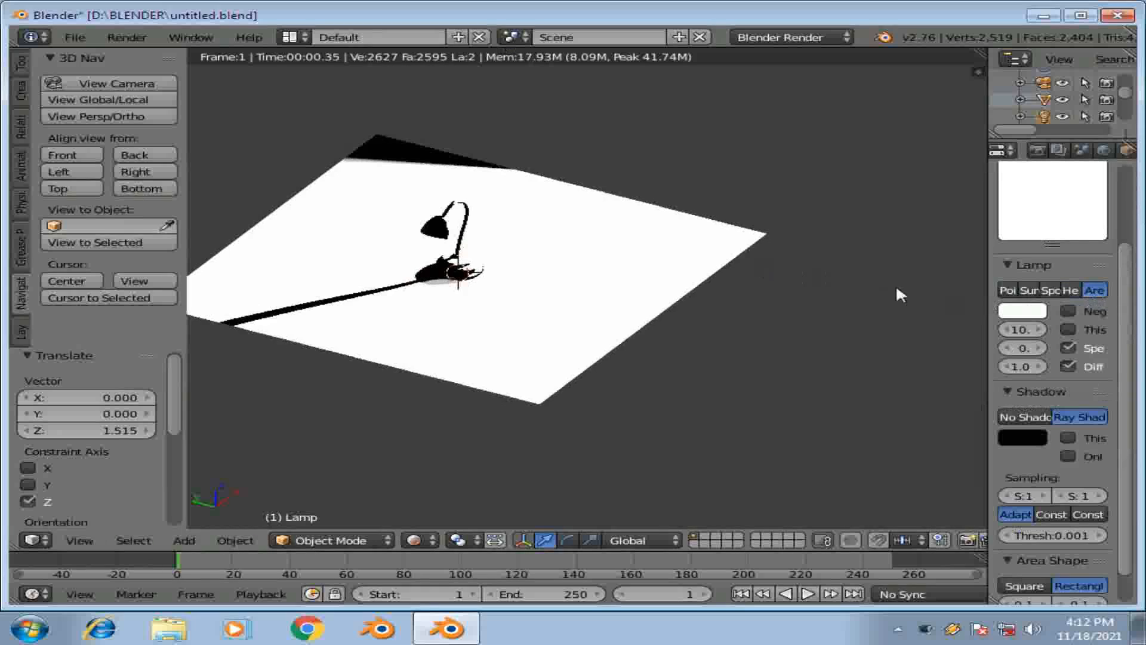
click(1010, 290)
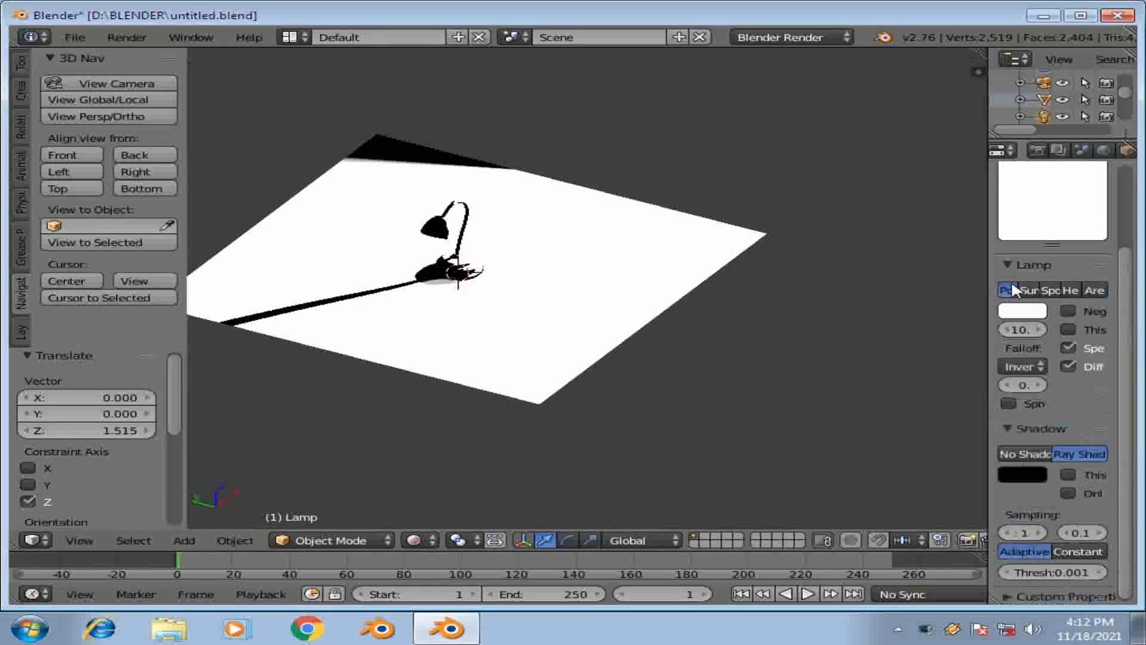
click(1051, 290)
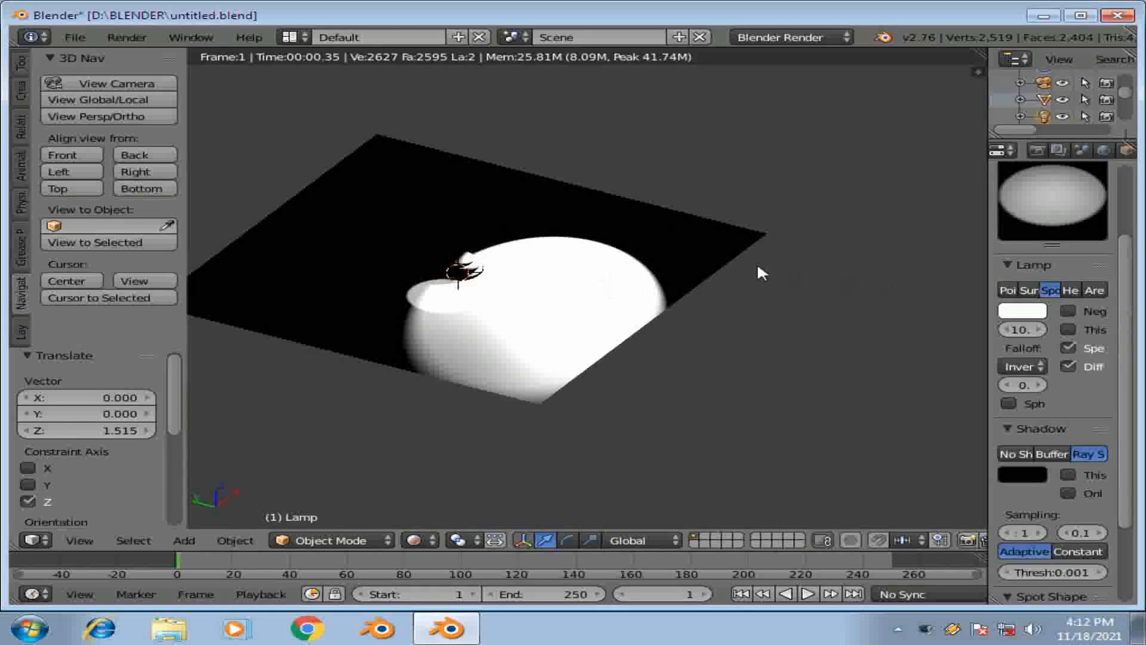
Return the viewport to Solid shading and rotate the new spot lamp about 74° towards the desk lamp.
click(416, 539)
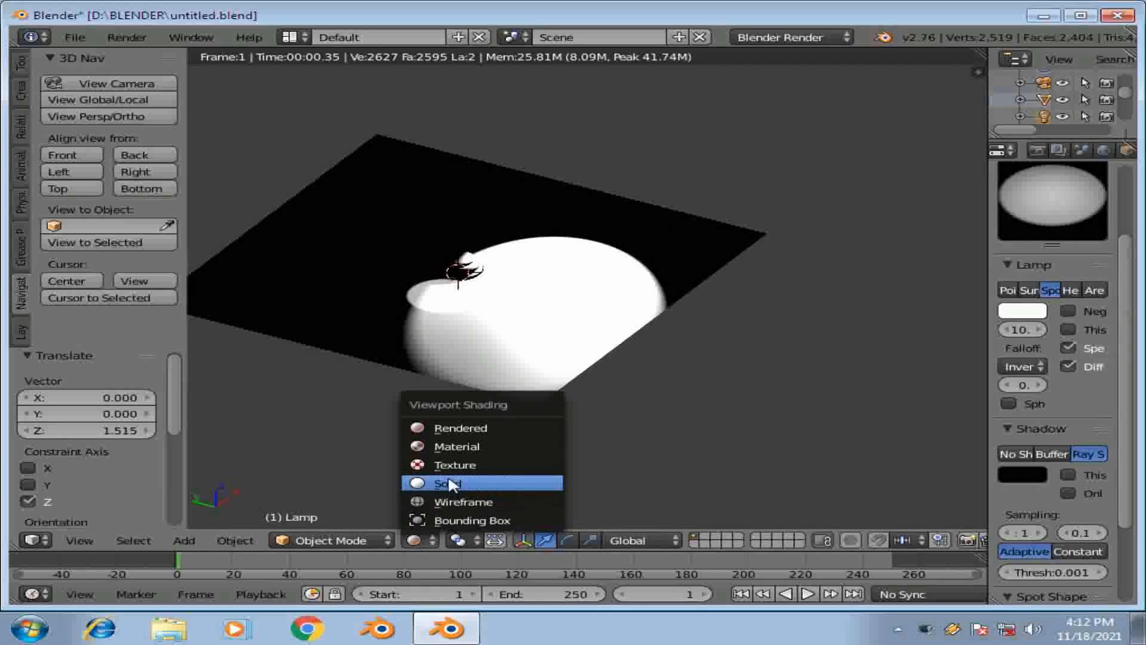
click(448, 483)
key(r)
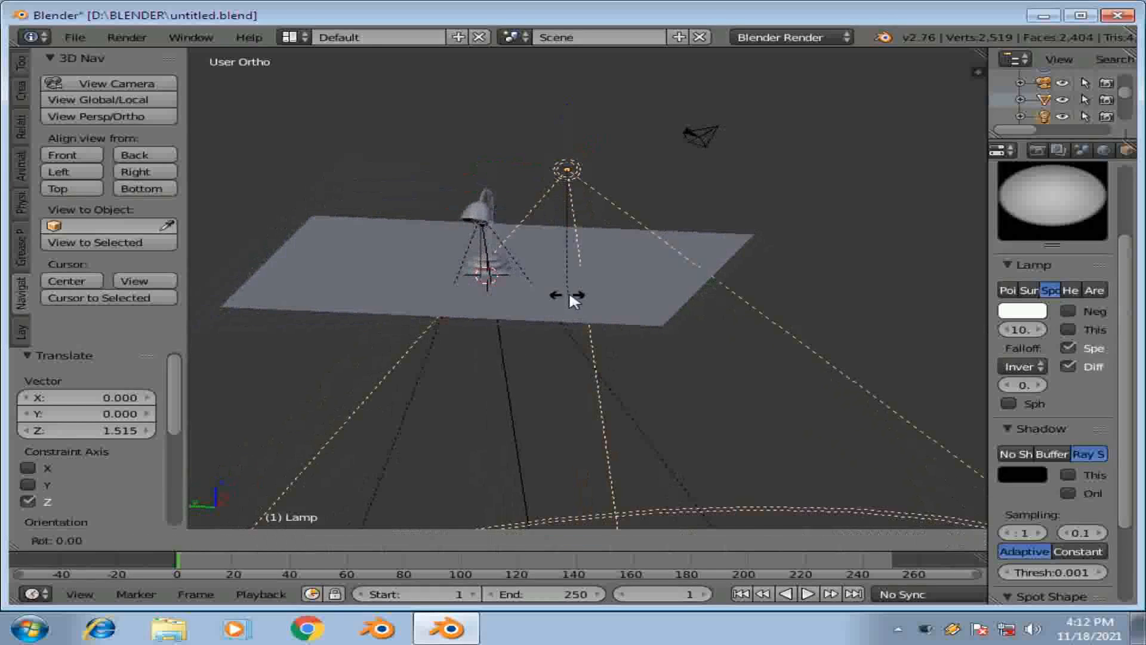
click(337, 215)
Move the selected spot lamp about -2.26 along Y and rotate it about -10.2°.
key(g)
key(y)
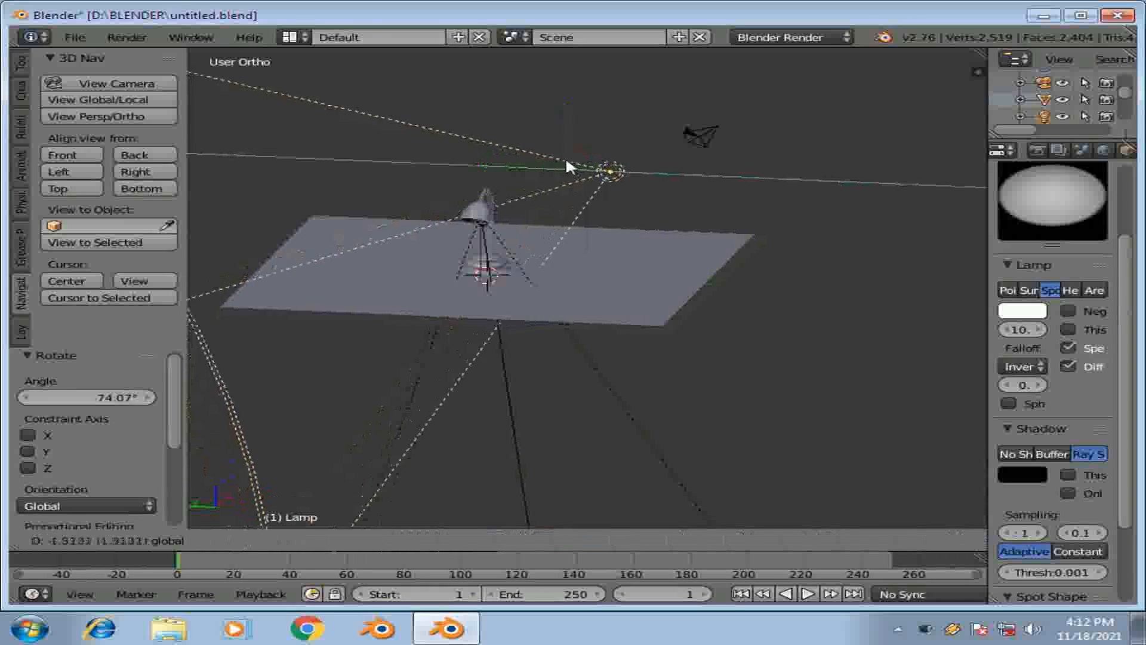
click(589, 159)
key(r)
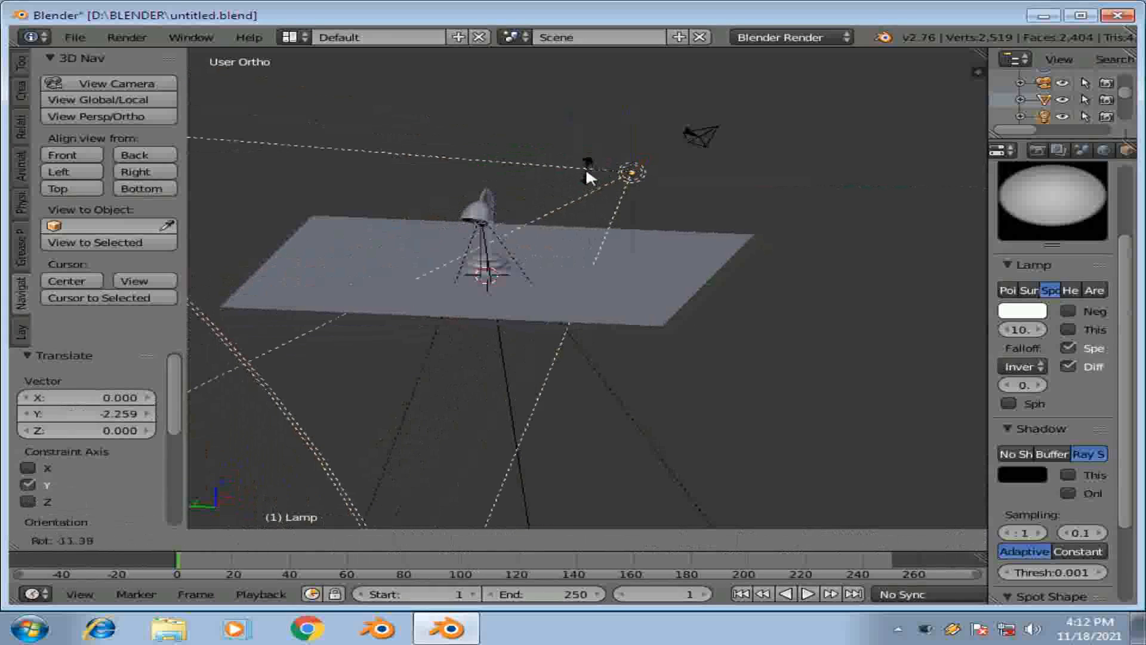
click(585, 166)
Check the re-aimed spot lamp's light on the ground plane in Rendered shading.
click(412, 540)
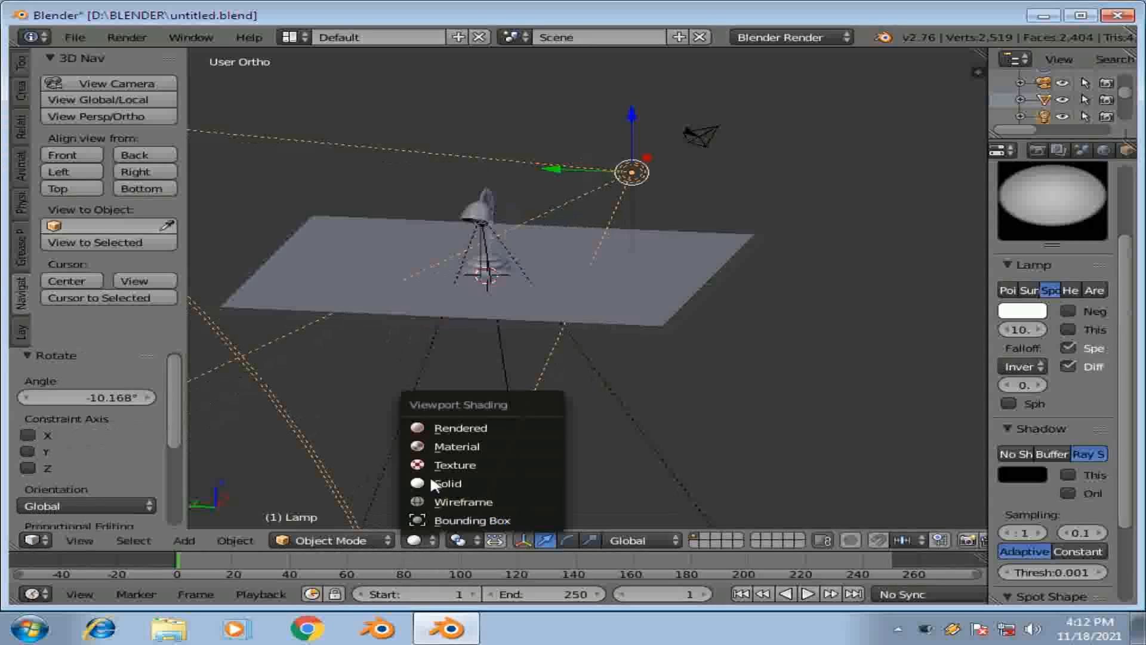
click(457, 427)
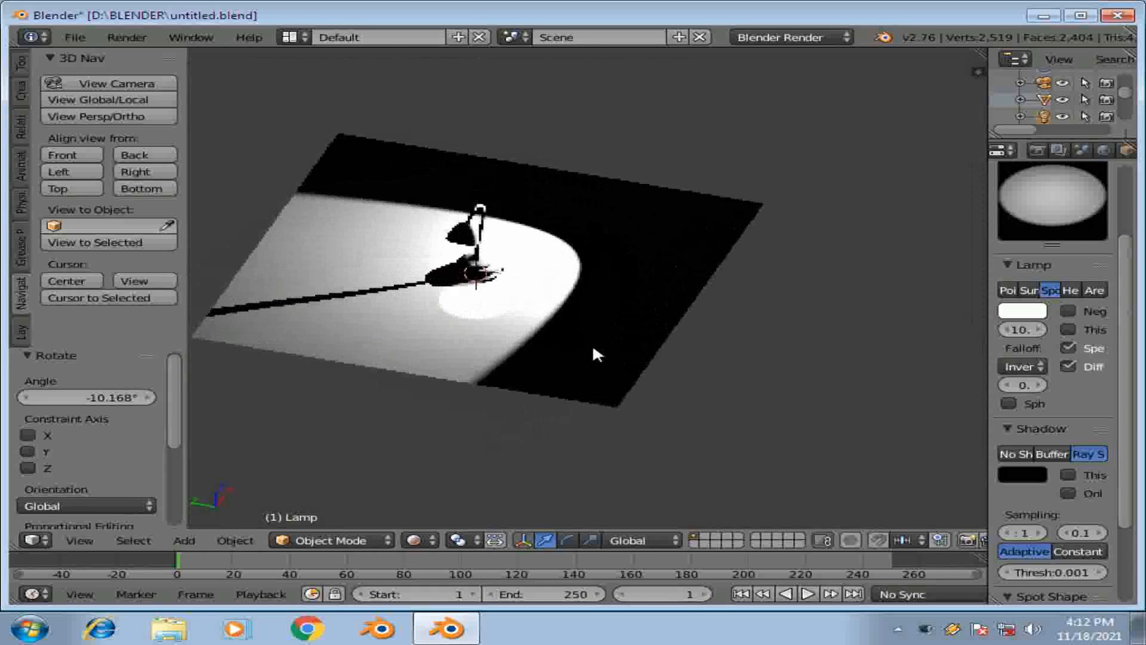
middle_drag(592, 343, 563, 322)
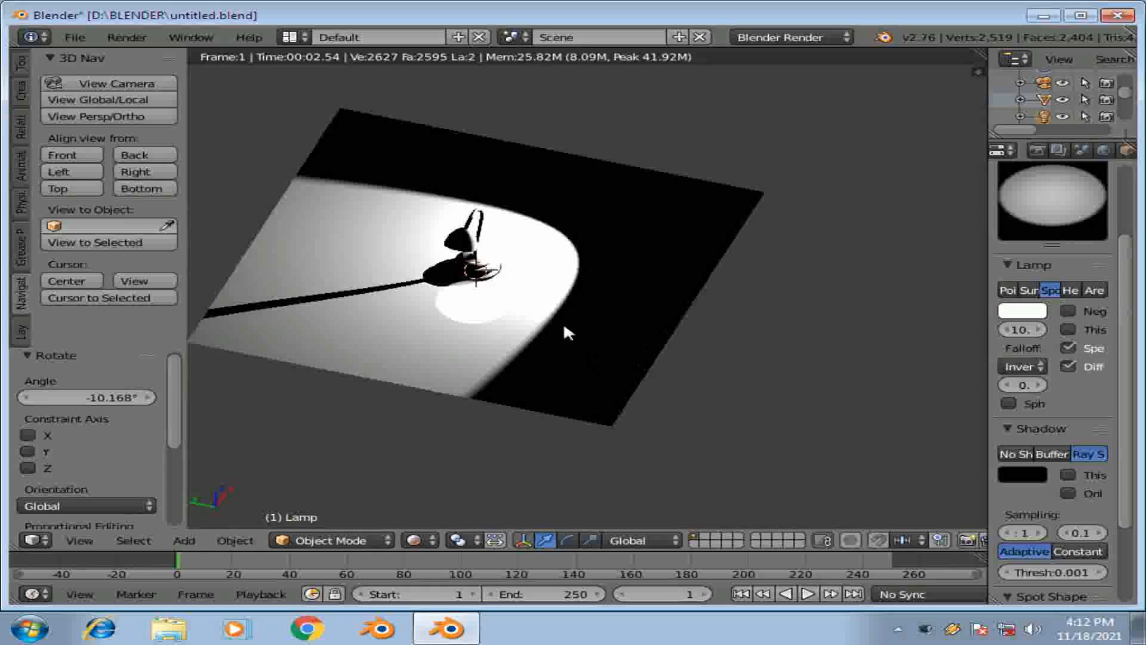
Return the viewport to Solid shading and rotate the selected spot lamp about -7.9°.
click(430, 539)
click(456, 481)
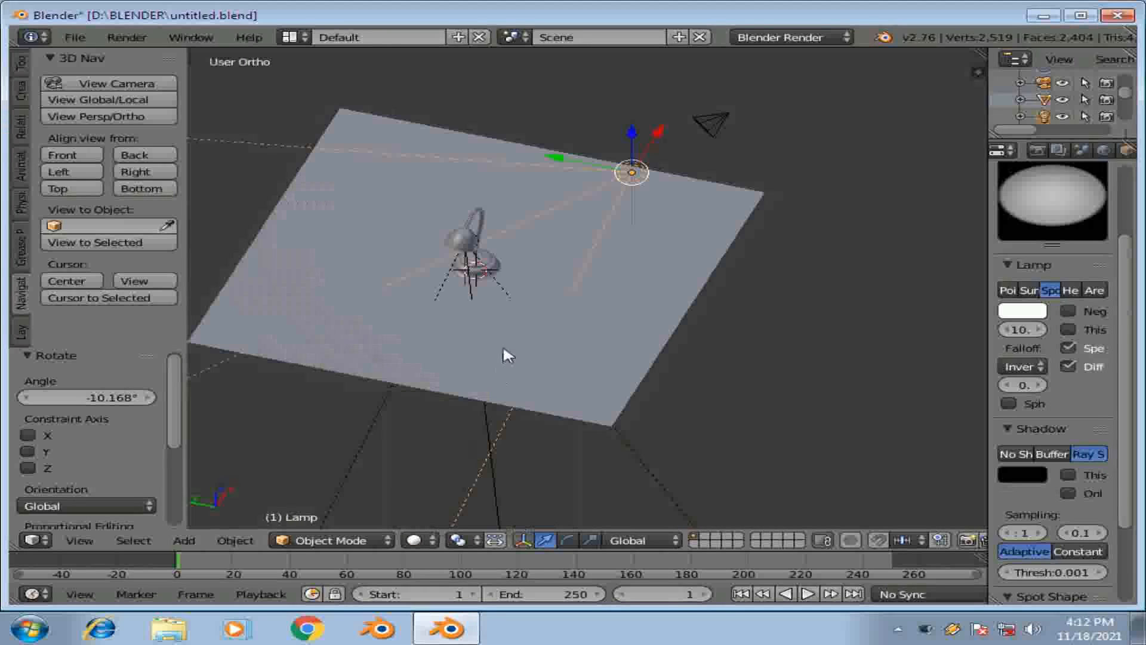
key(r)
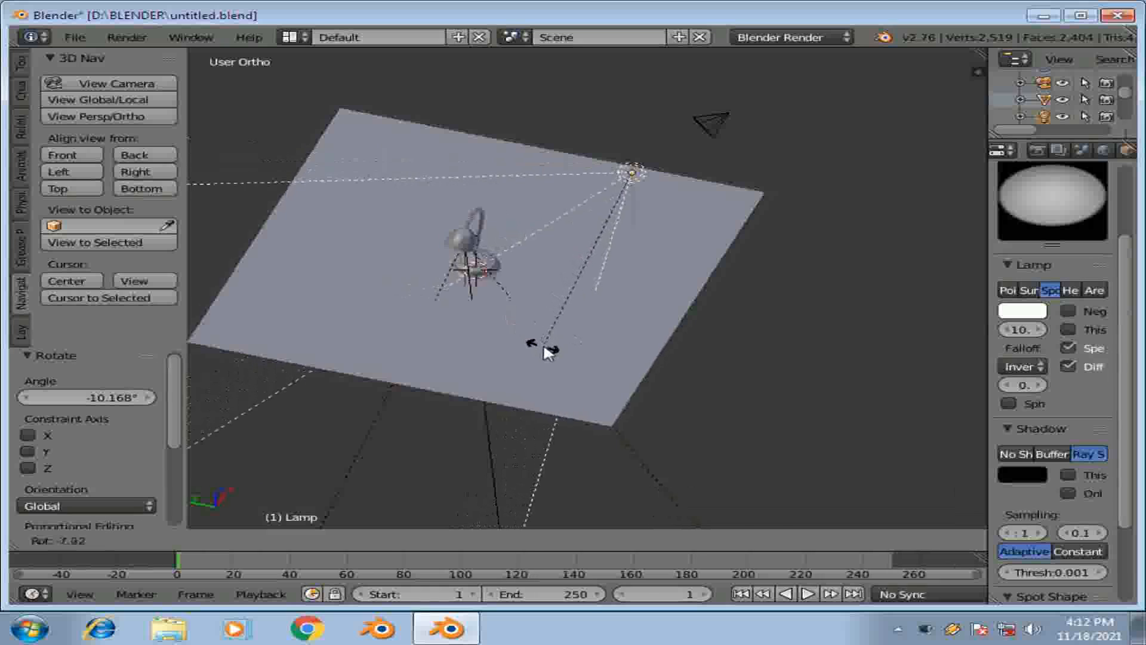
click(544, 340)
In Rendered shading, rotate the selected spot lamp about -16.7° and try moving it to another position.
click(414, 540)
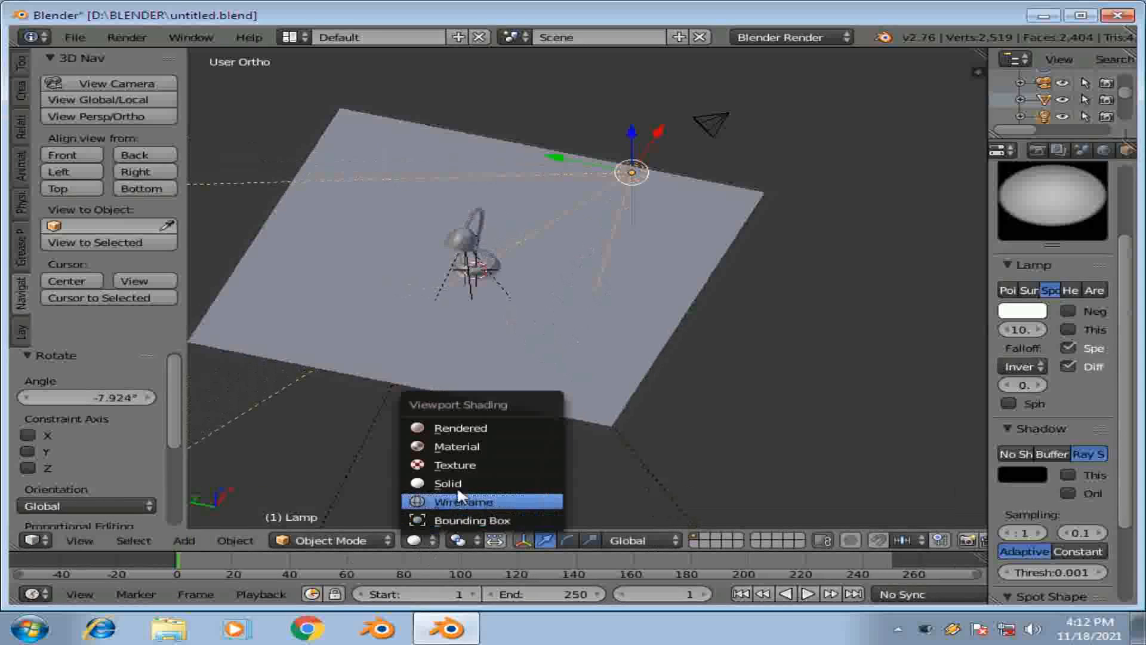
click(460, 427)
key(r)
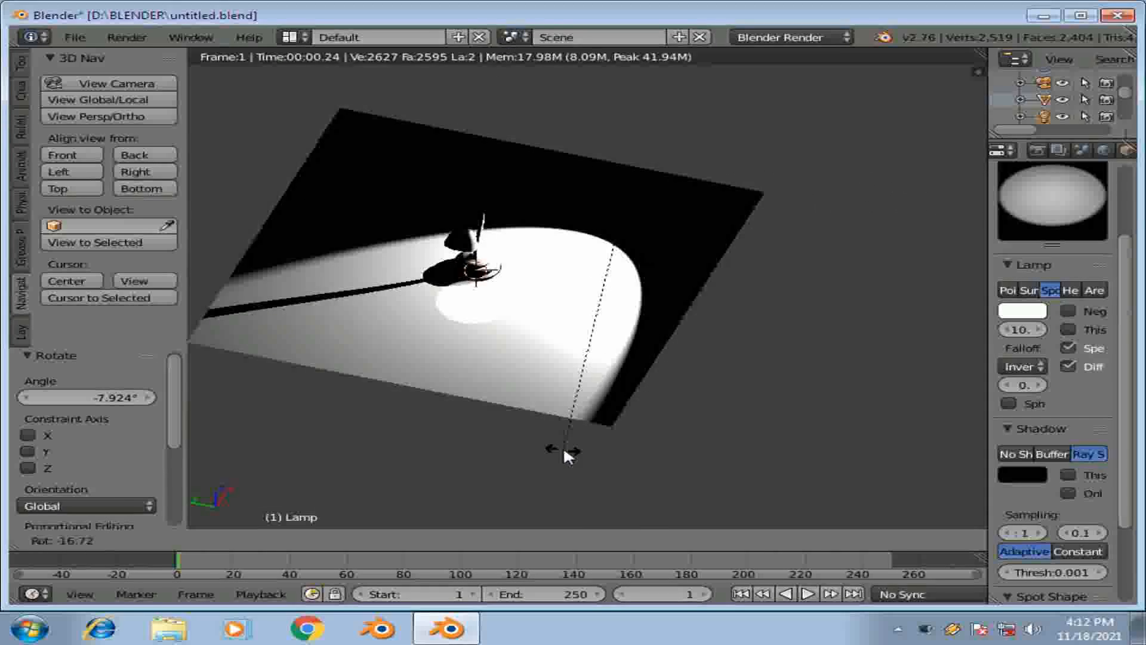
click(564, 451)
key(g)
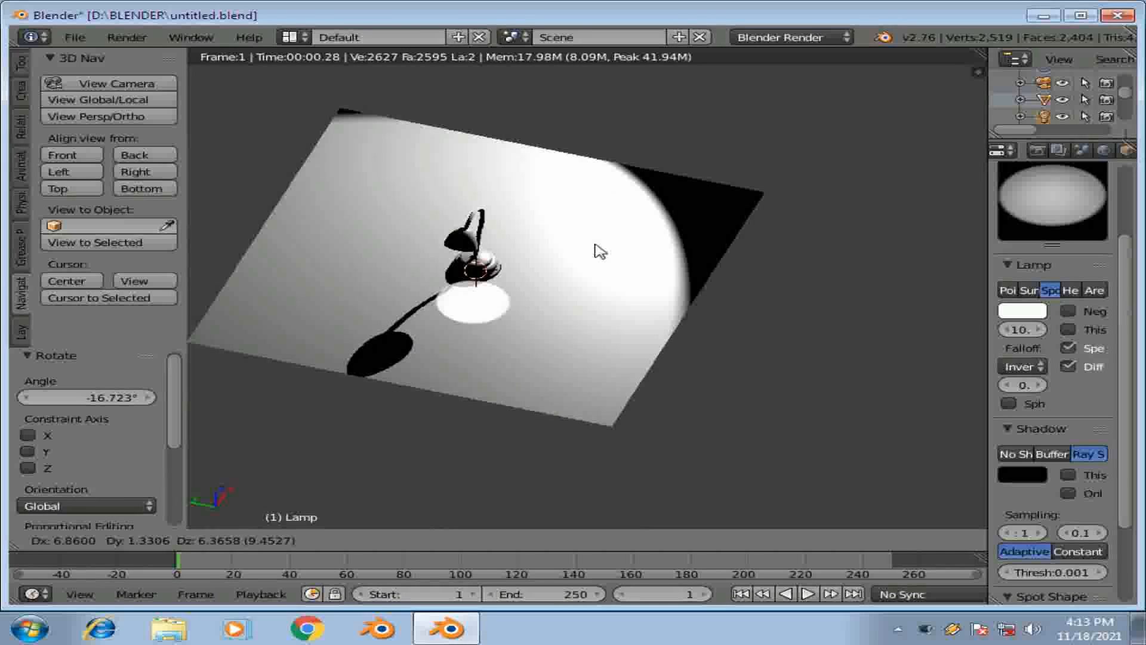
click(600, 251)
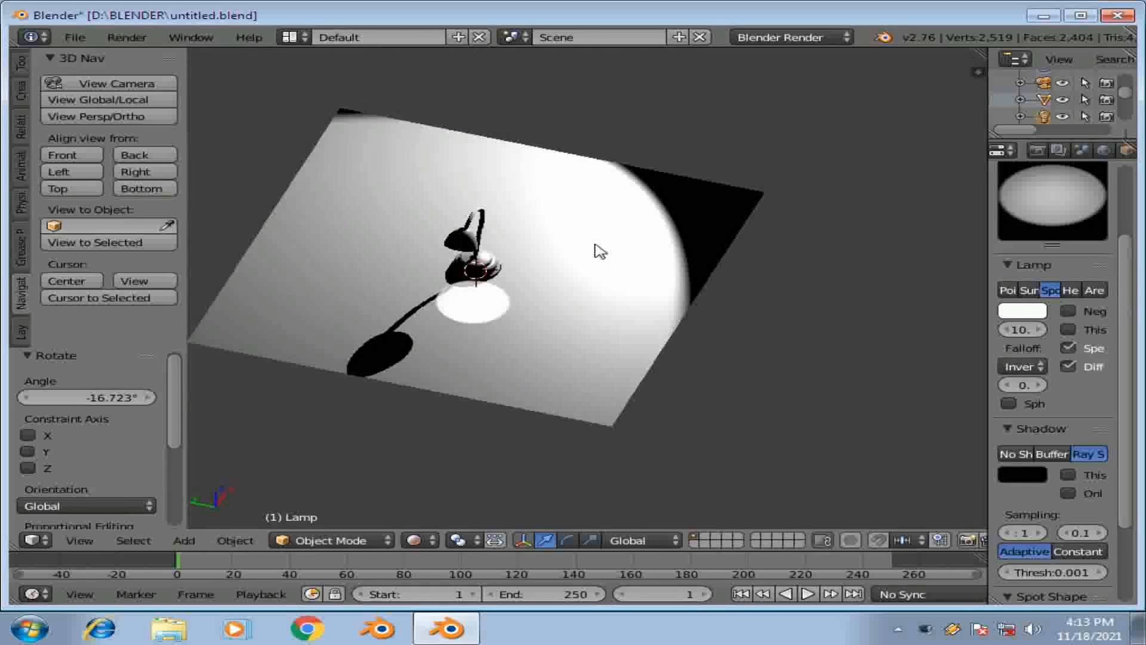
Return the viewport to Solid shading and delete the selected spot lamp.
click(427, 541)
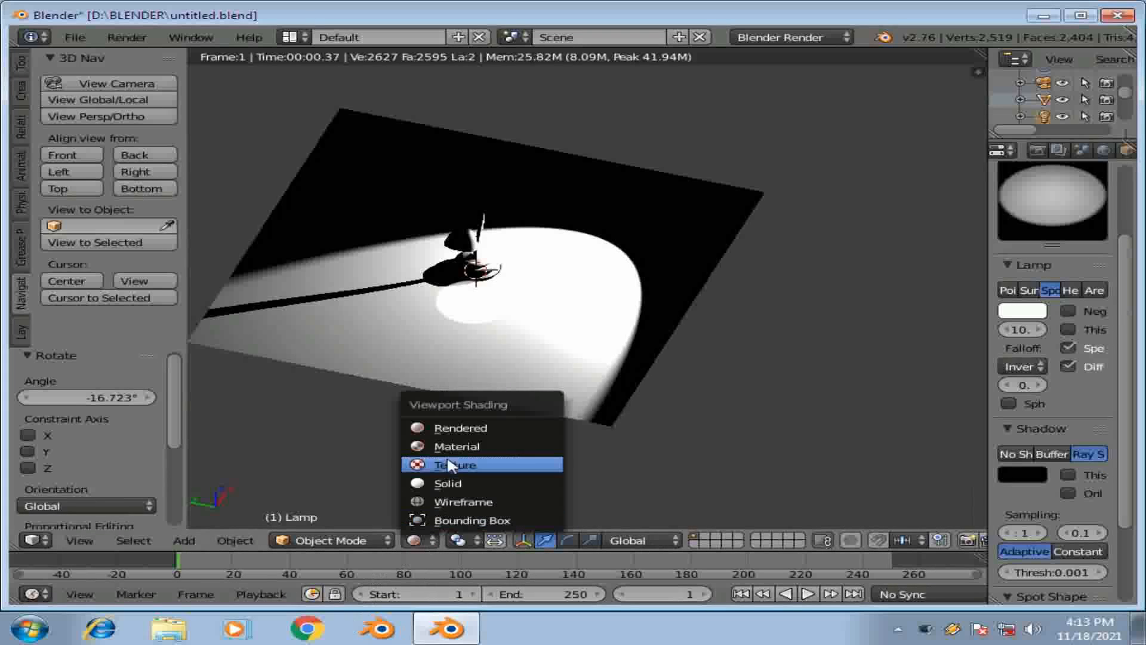
click(447, 483)
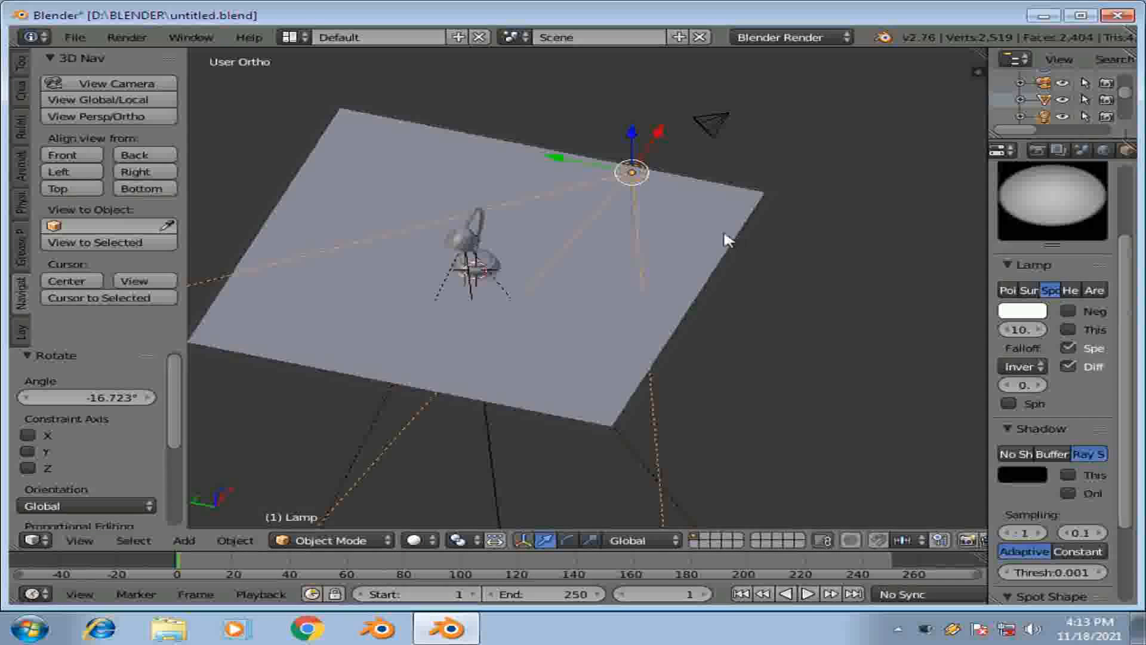
key(x)
click(601, 169)
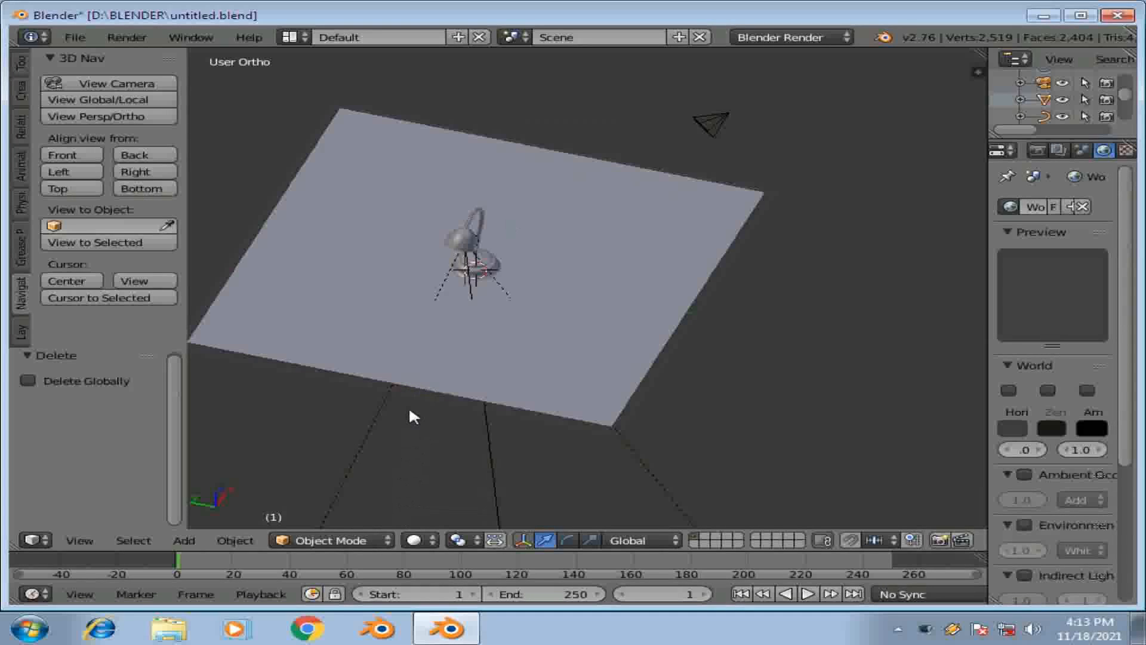
Add a new spot lamp, shift it away from the desk lamp in the negative Y direction and raise it about 7.86 along Z.
key(shift+a)
mouse_move(379, 410)
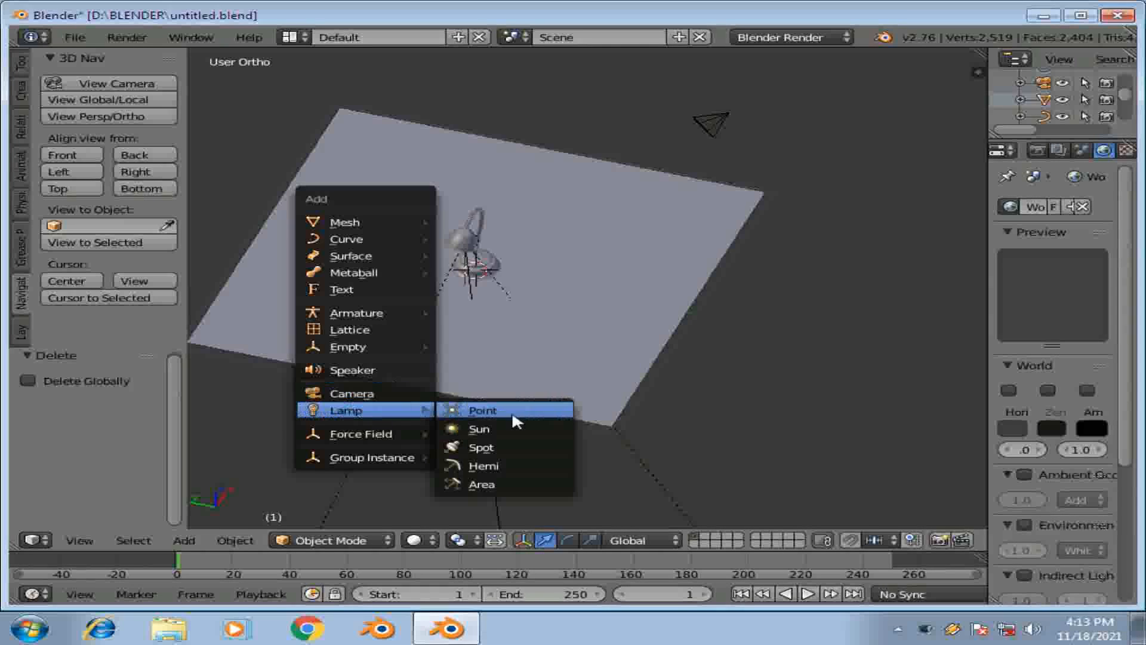
click(498, 448)
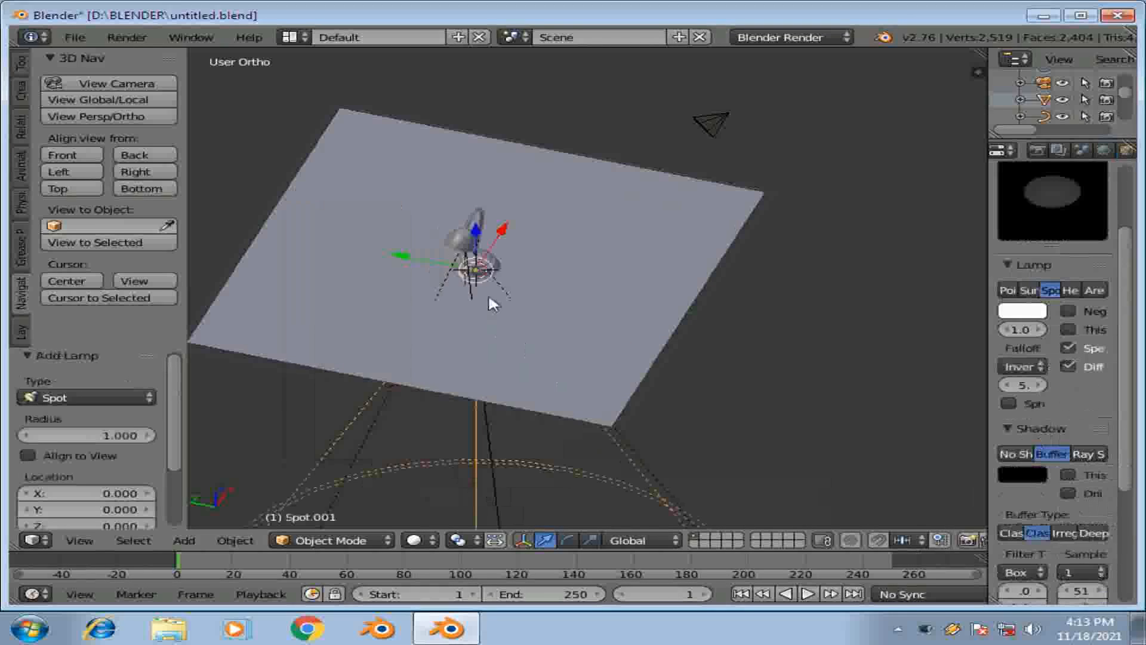
drag(431, 256, 516, 272)
drag(556, 259, 574, 145)
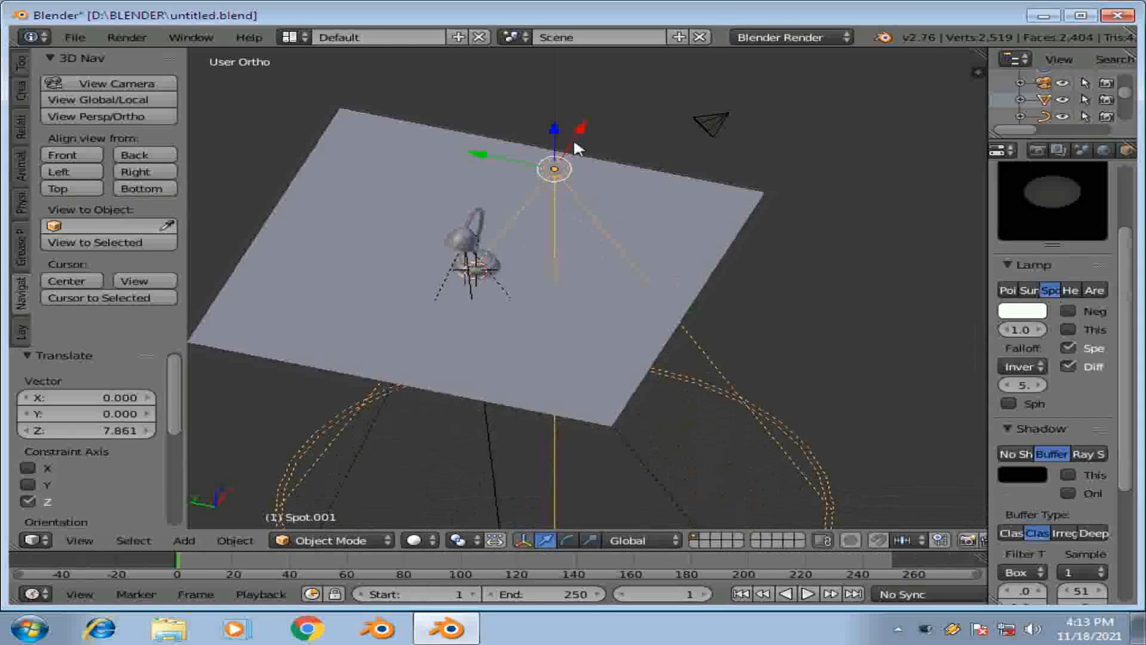
Rotate the new spot lamp towards the desk lamp and move it farther up and away, finishing with about -0.87 along Y.
key(r)
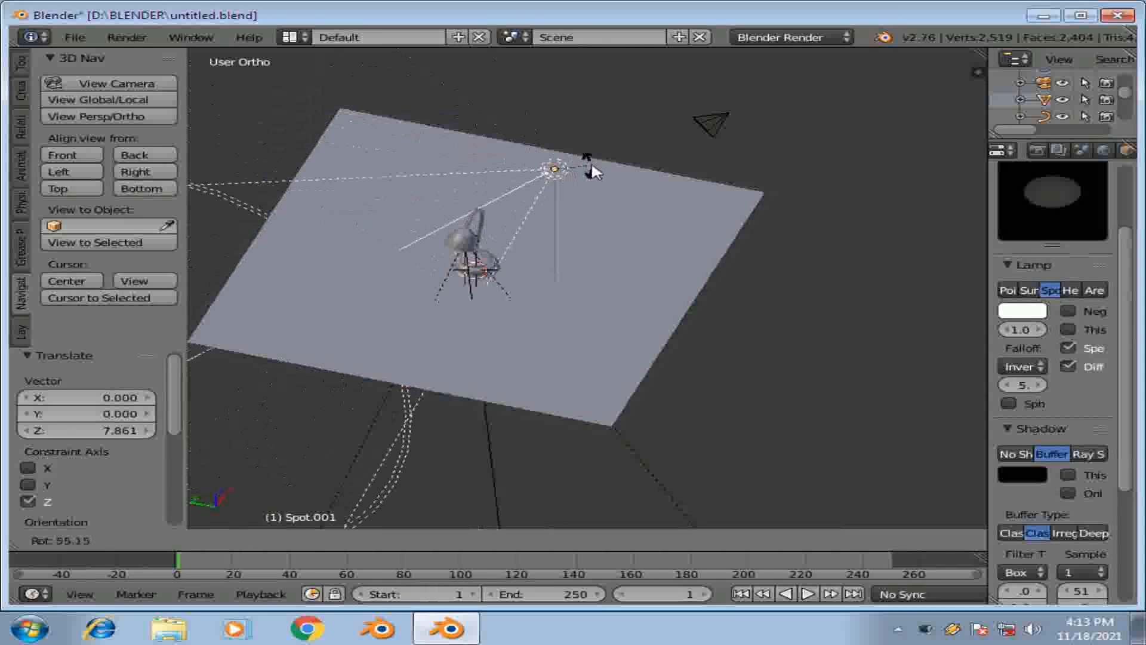
click(593, 157)
drag(510, 138, 607, 103)
drag(530, 110, 592, 116)
Check the new spot lamp's light and shadows on the desk lamp and ground plane in Rendered shading.
click(418, 540)
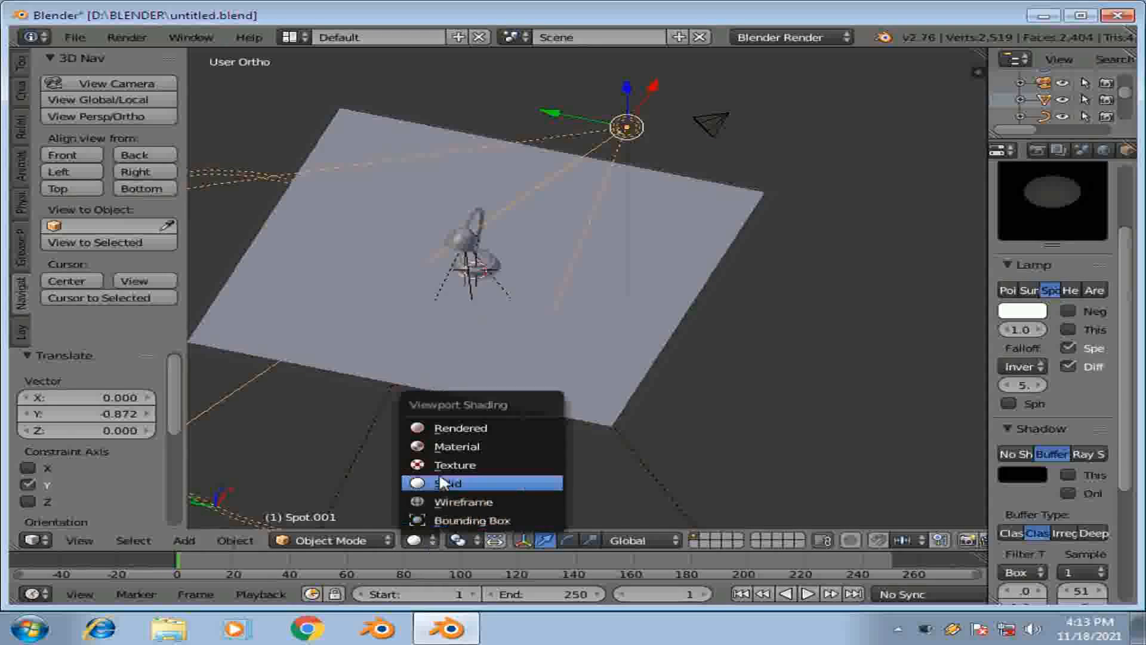
click(469, 429)
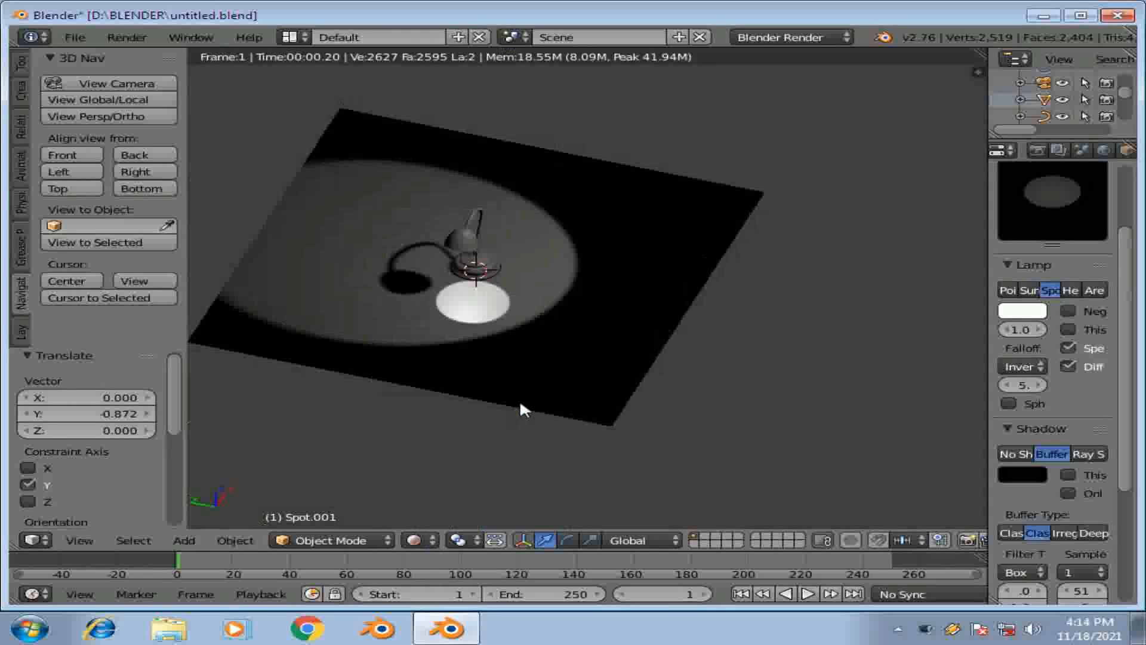
key(KP_1)
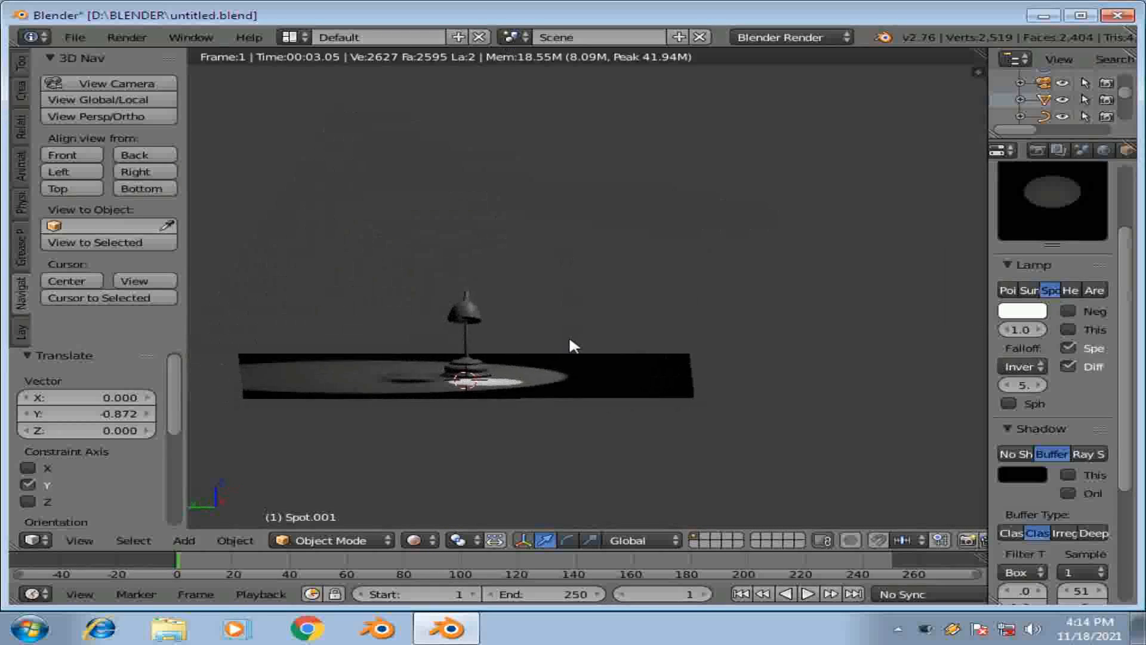
middle_drag(572, 342, 457, 296)
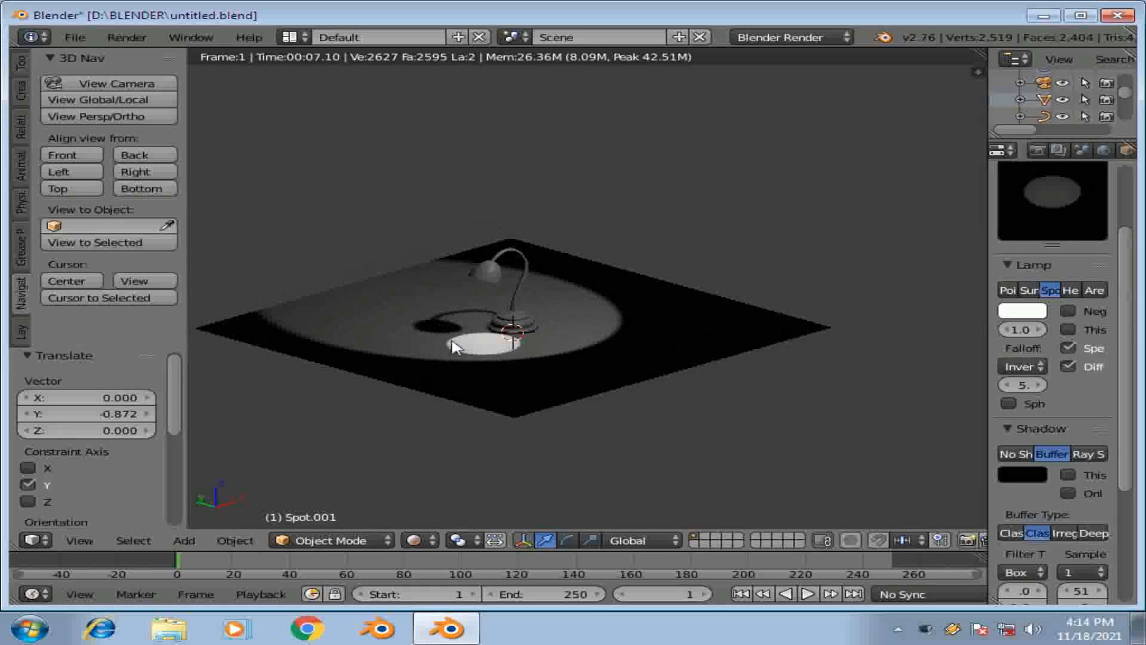
Return the viewport to Solid shading and lower the new spot lamp about 2.48 along Z.
click(412, 544)
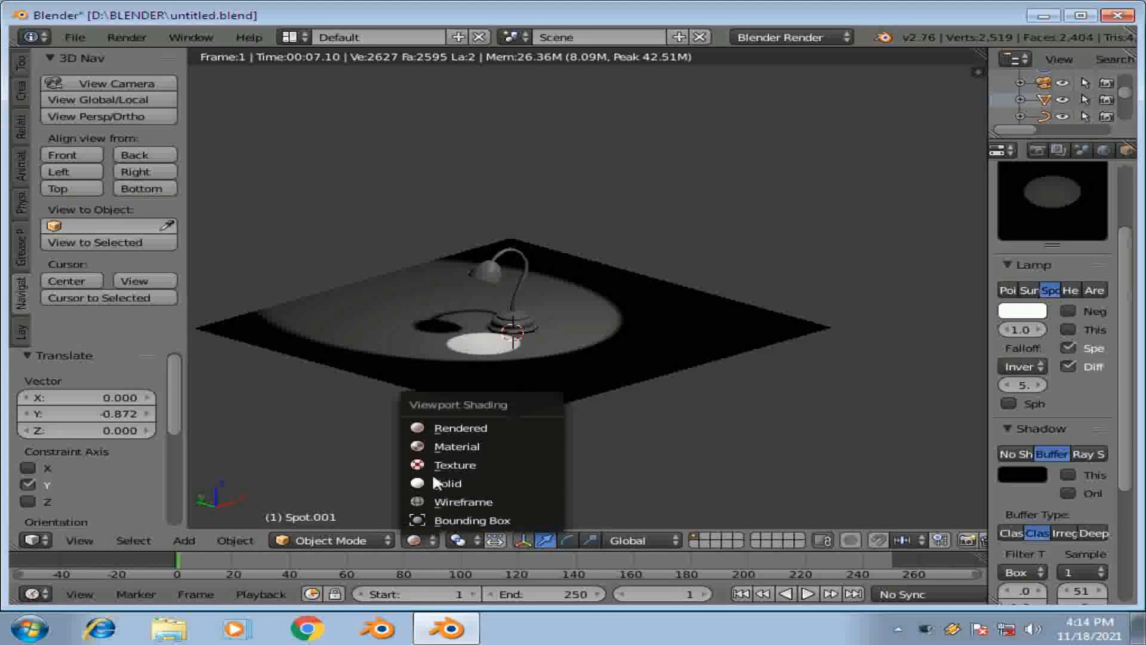
click(446, 483)
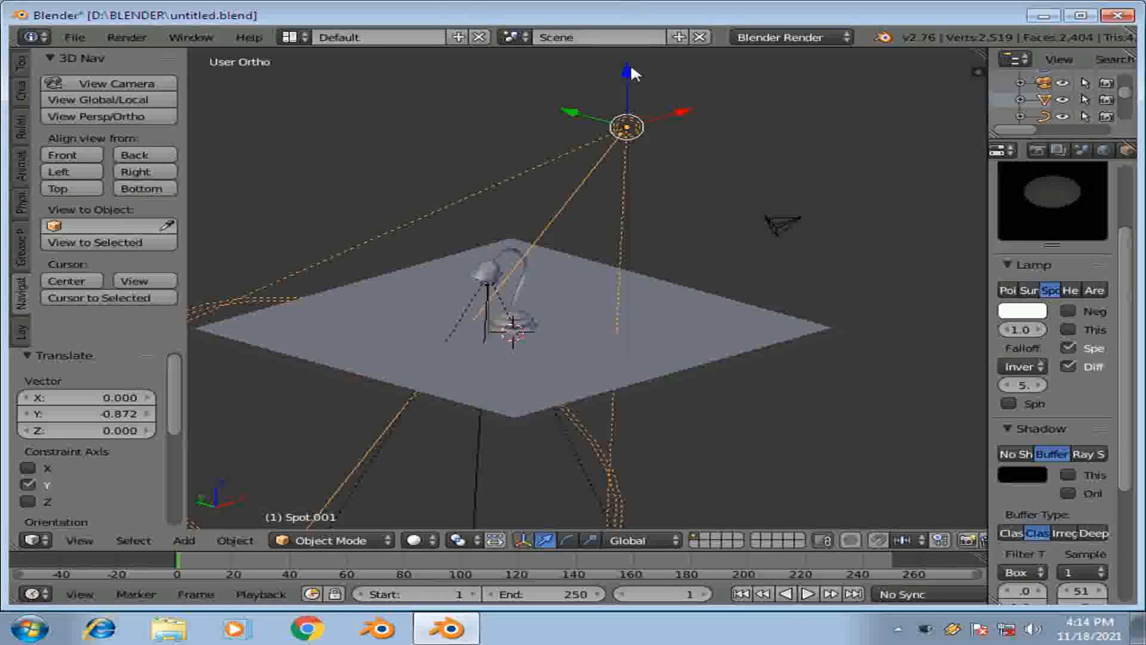
drag(631, 63, 615, 114)
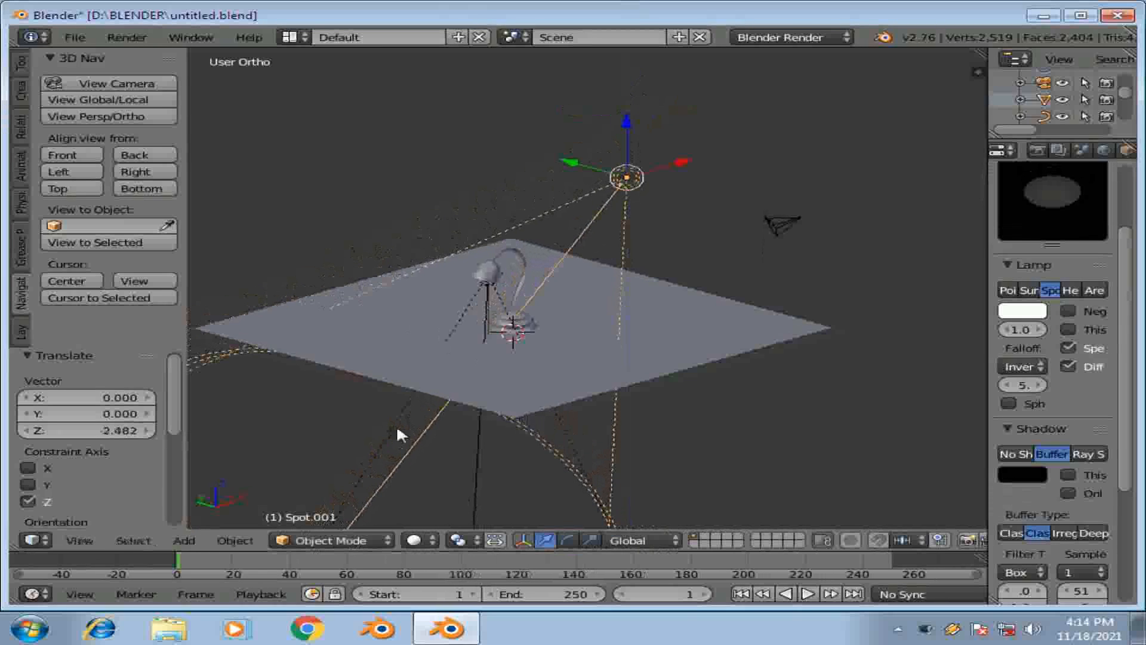
Switch the viewport to Rendered shading and set the new spot lamp's energy to 2.
click(413, 540)
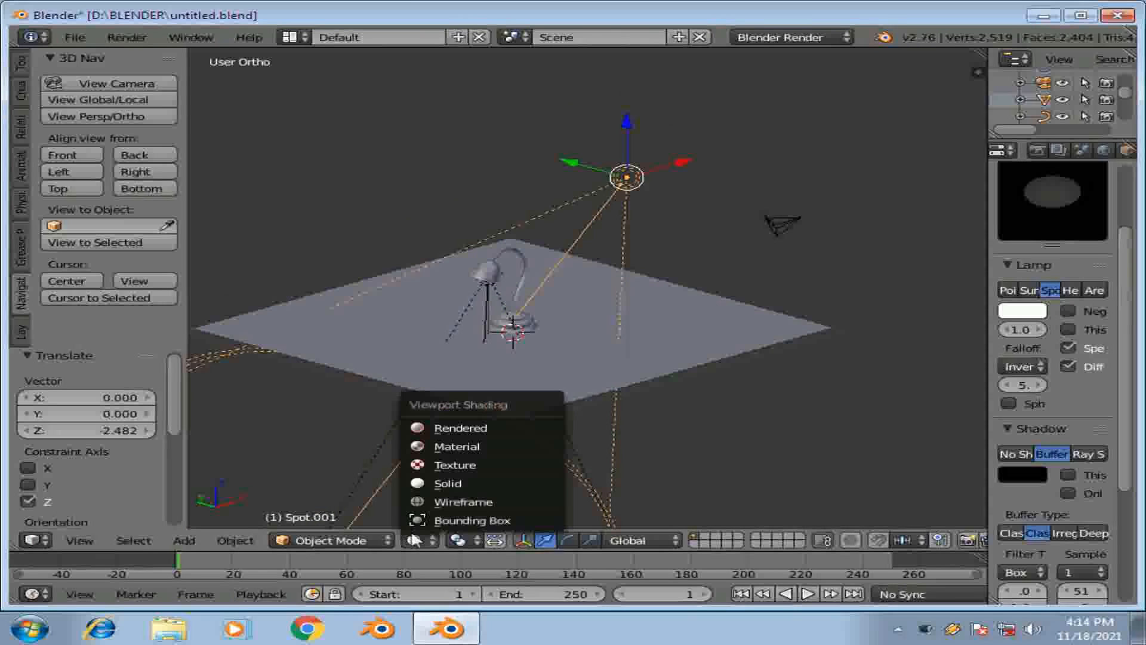
click(466, 424)
middle_drag(582, 362, 705, 356)
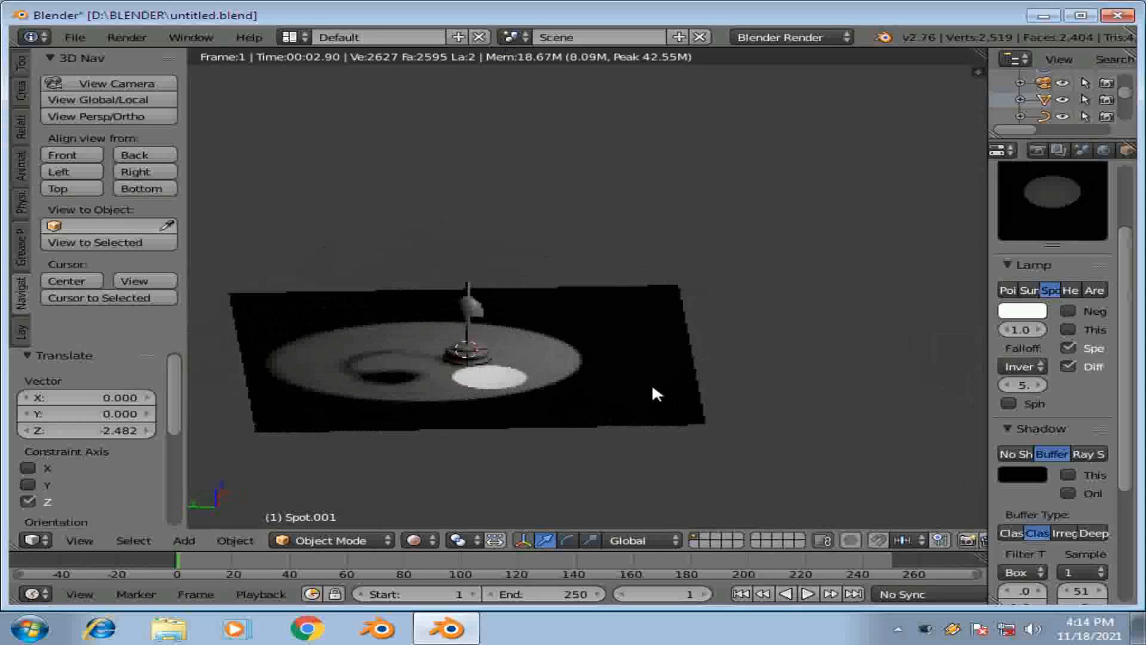
middle_drag(653, 391, 1039, 364)
click(1034, 329)
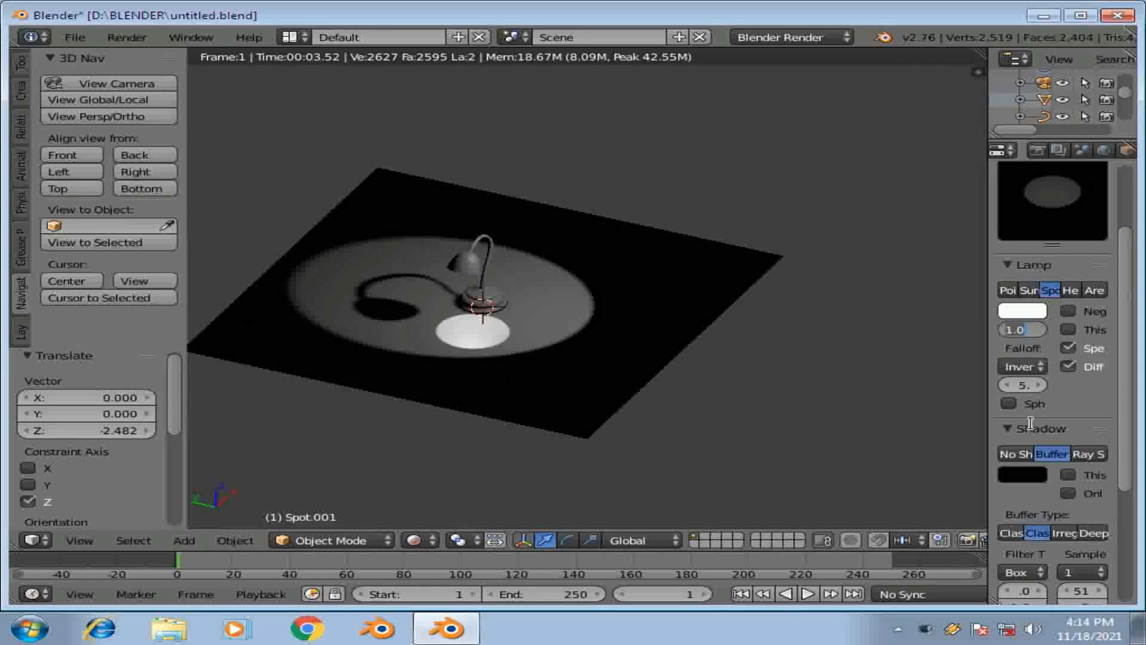
key(BackSpace)
text(2)
key(Return)
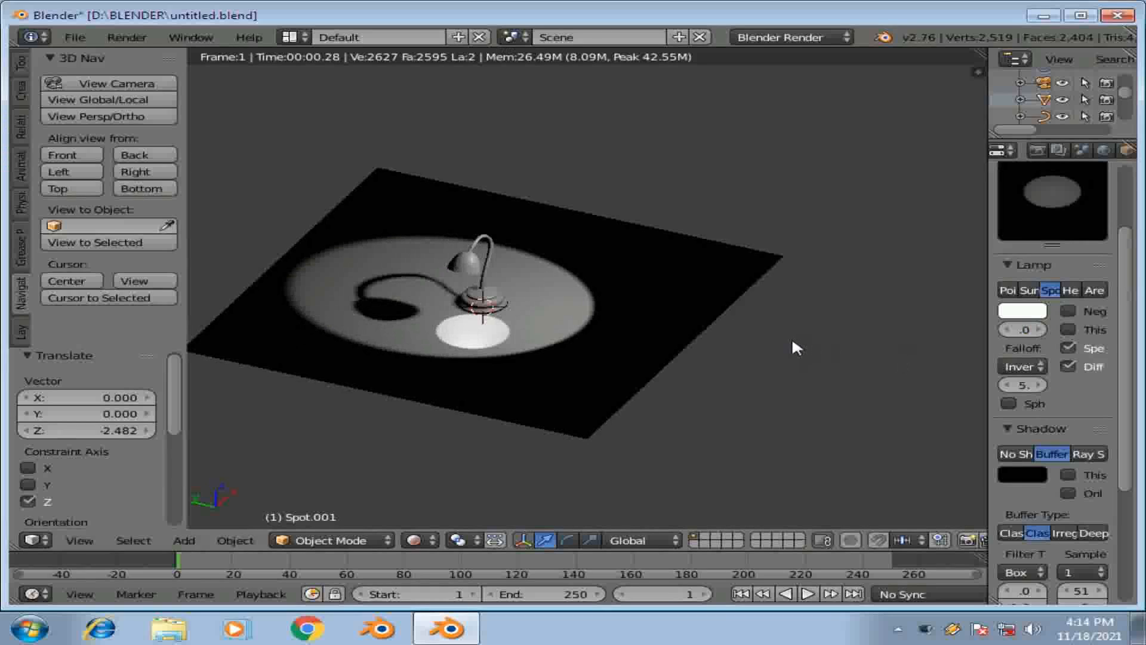
Return the viewport to Solid shading and move the new spot lamp about 0.63 along Y.
middle_drag(711, 353, 424, 427)
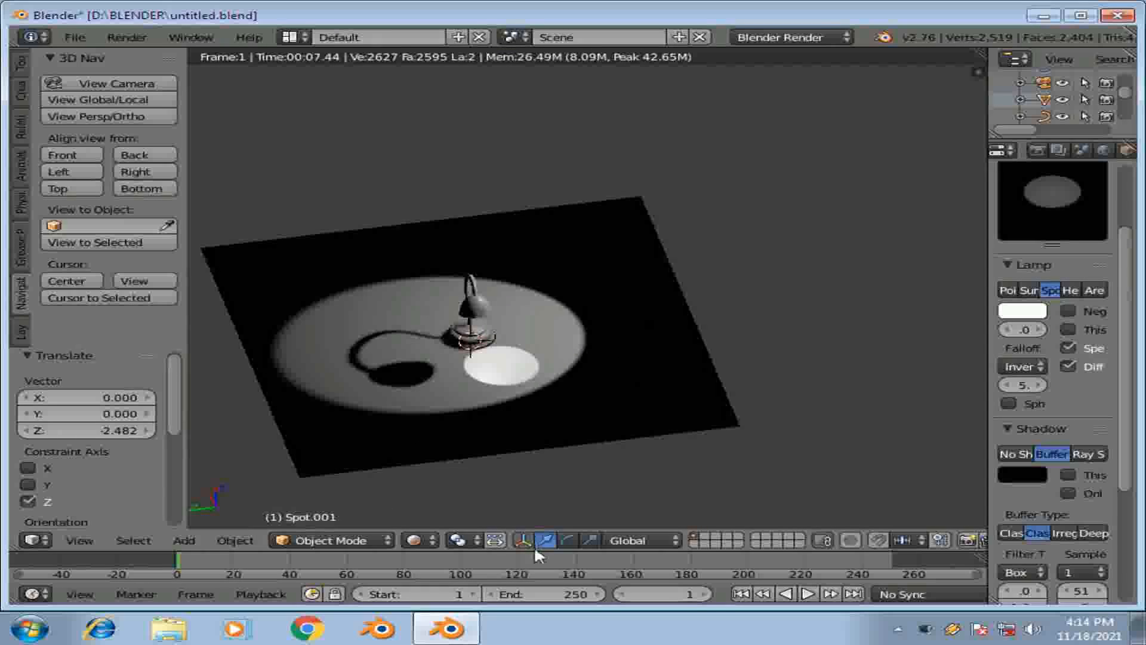
click(418, 540)
click(454, 484)
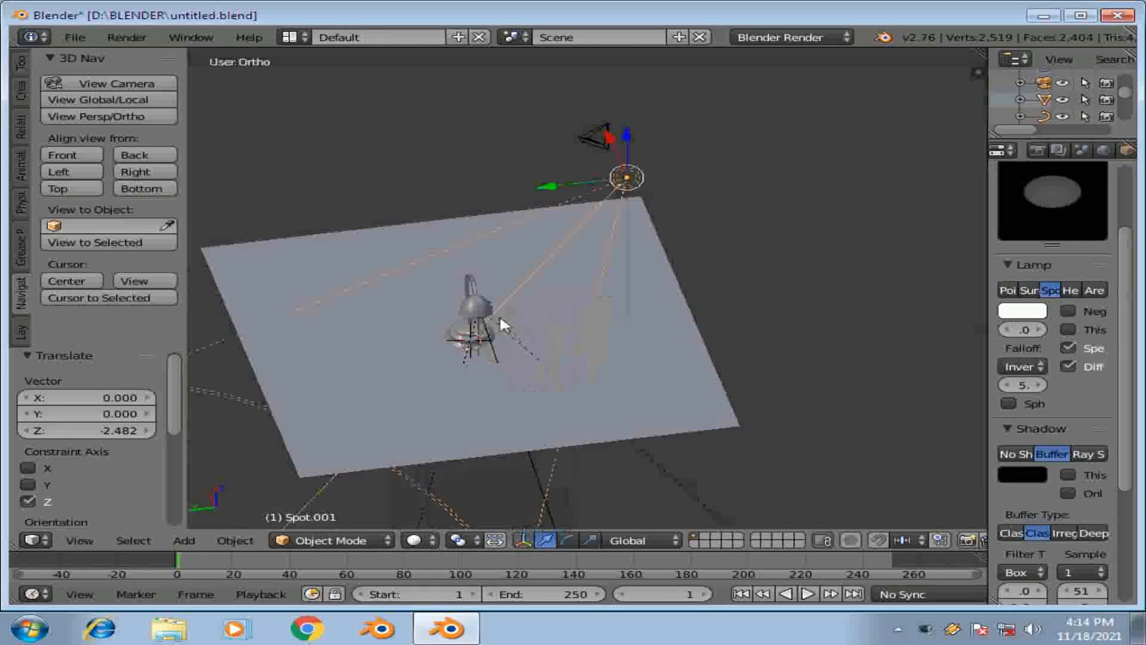
drag(584, 177, 566, 180)
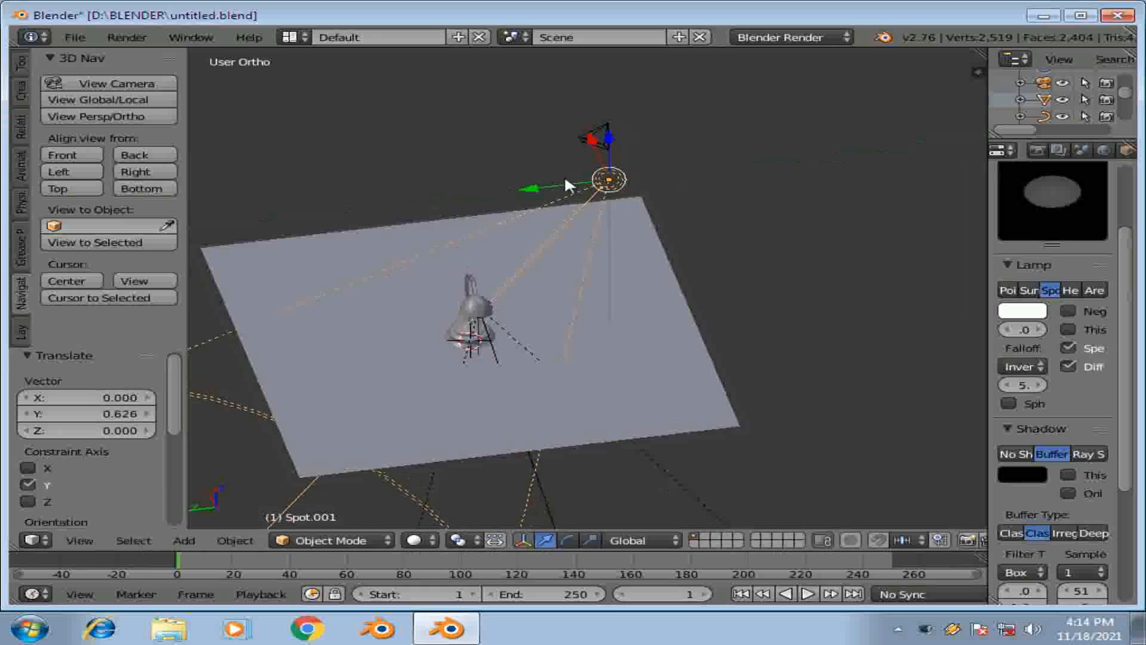
Rotate the new spot lamp to point more steeply down and move it about 2.45 along Y over the desk lamp.
key(r)
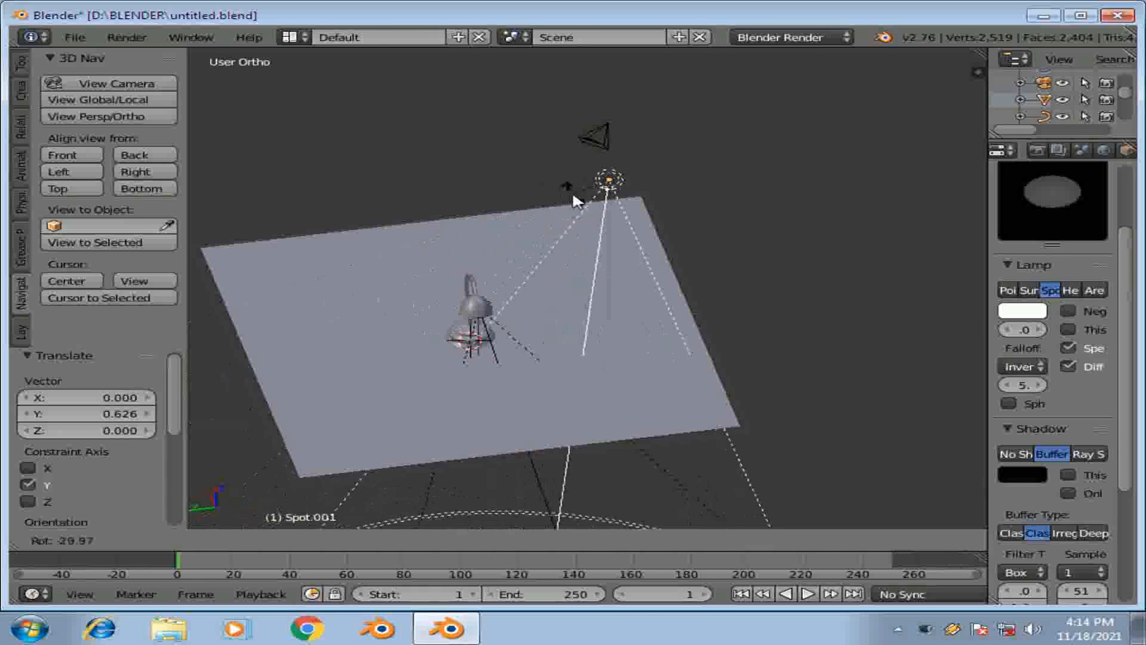
click(566, 192)
drag(568, 181, 502, 195)
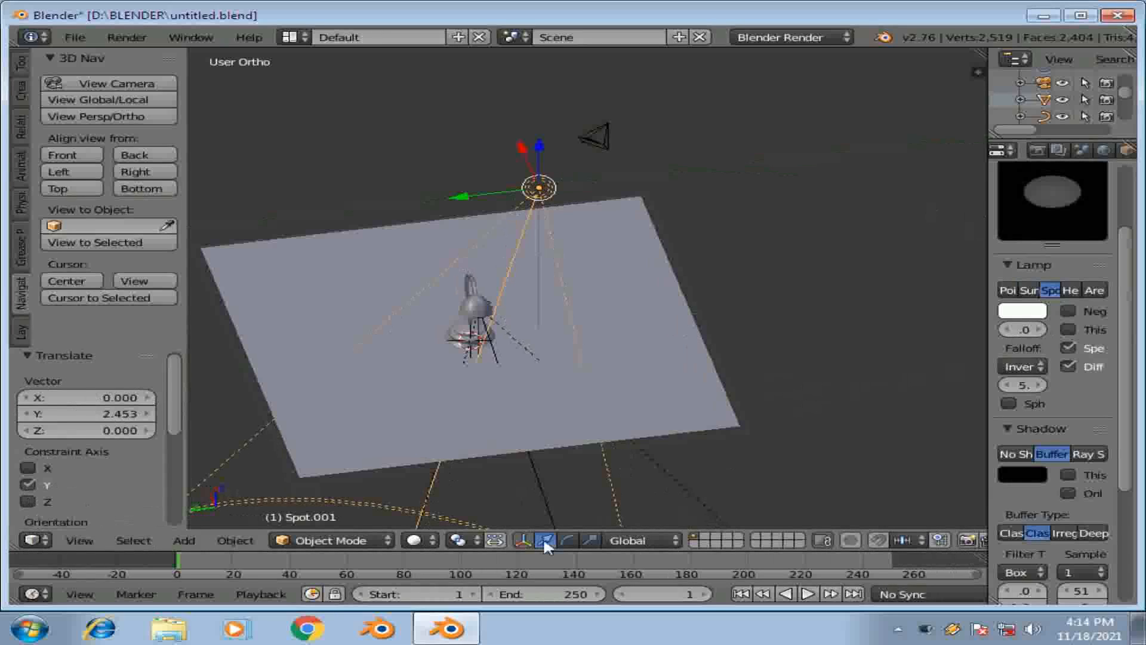
Examine the desk lamp, its shadow and both pools of light from several angles in Rendered shading.
click(414, 540)
click(454, 424)
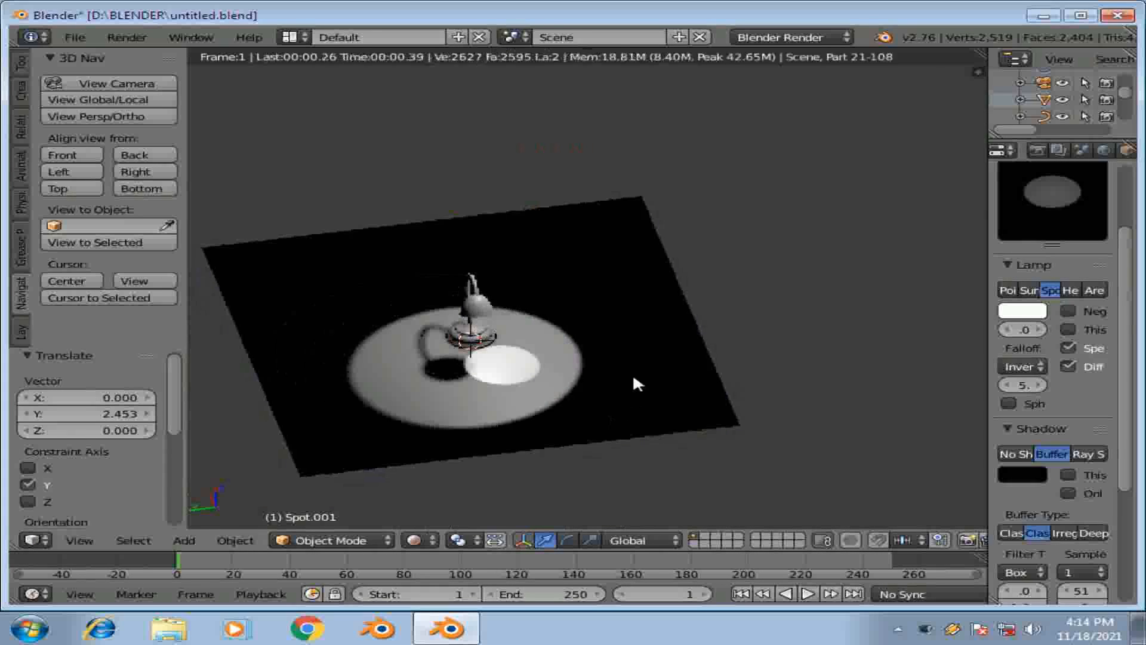
middle_drag(537, 319, 537, 299)
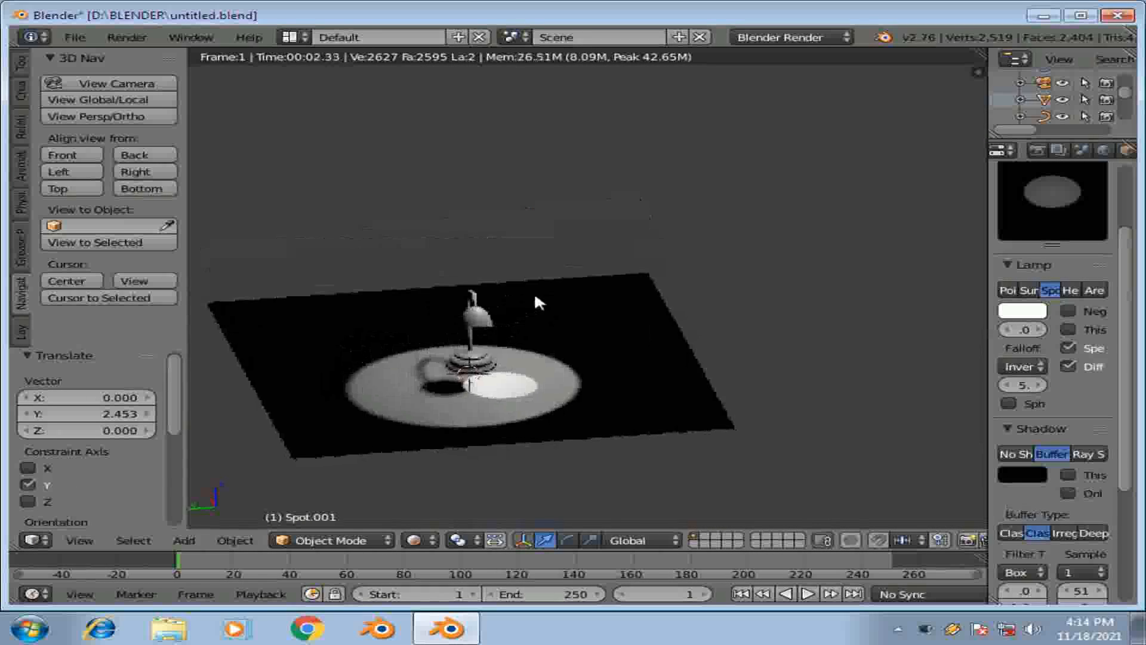
scroll(537, 378, up, 4)
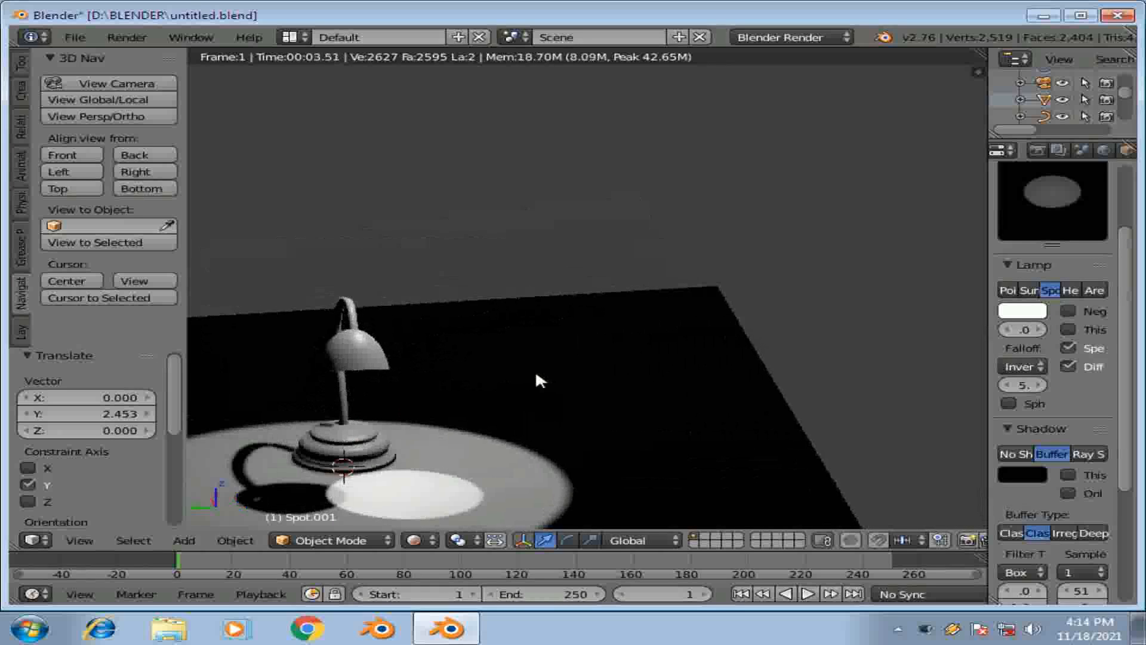
middle_drag(536, 374, 391, 415)
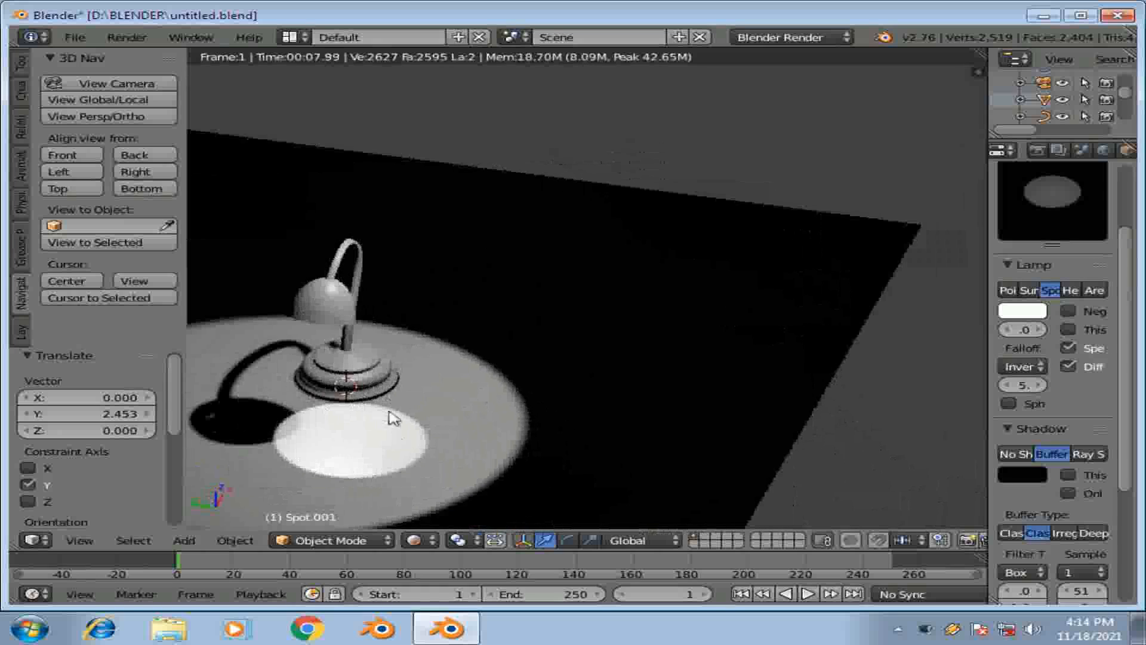
middle_drag(432, 482, 507, 489)
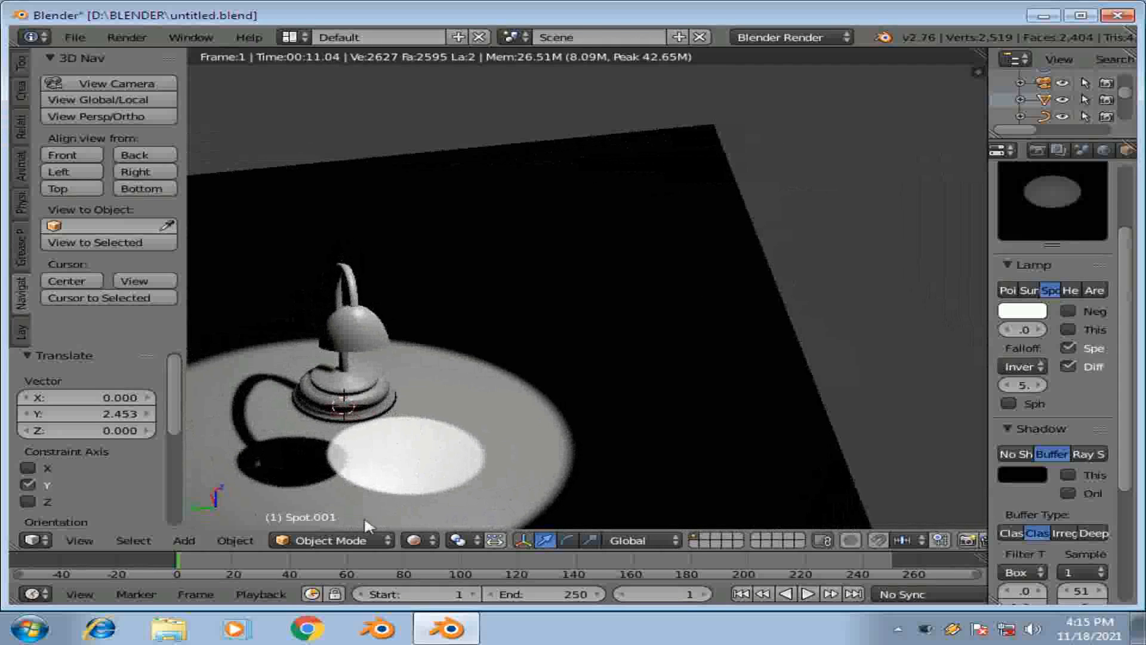
middle_drag(446, 355, 474, 422)
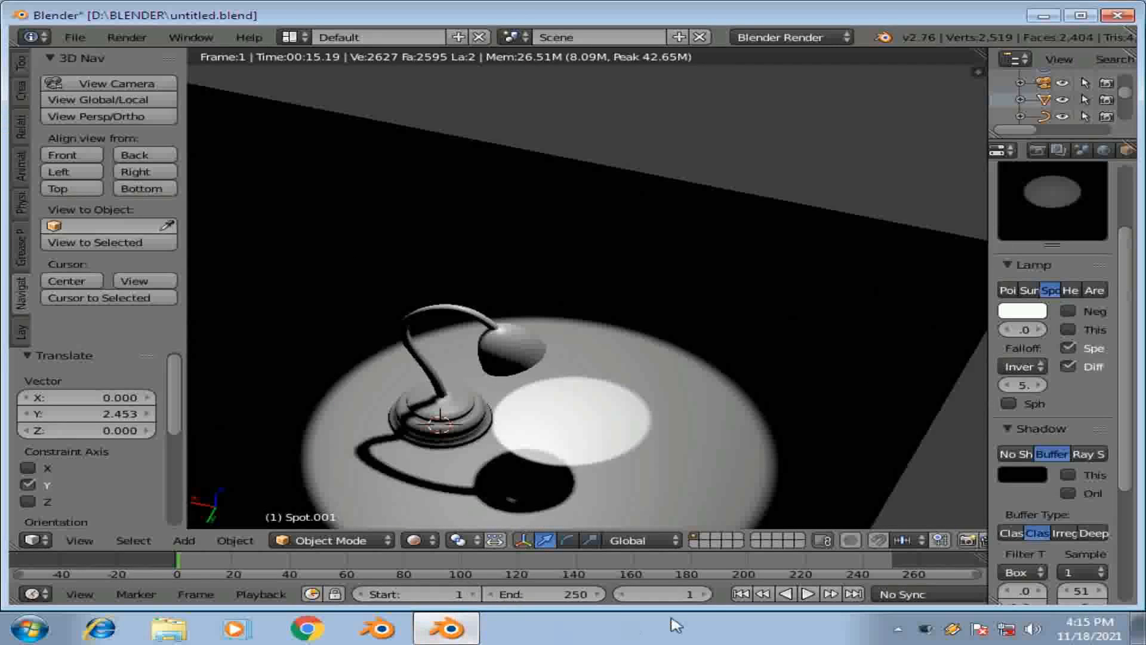
right_click(925, 630)
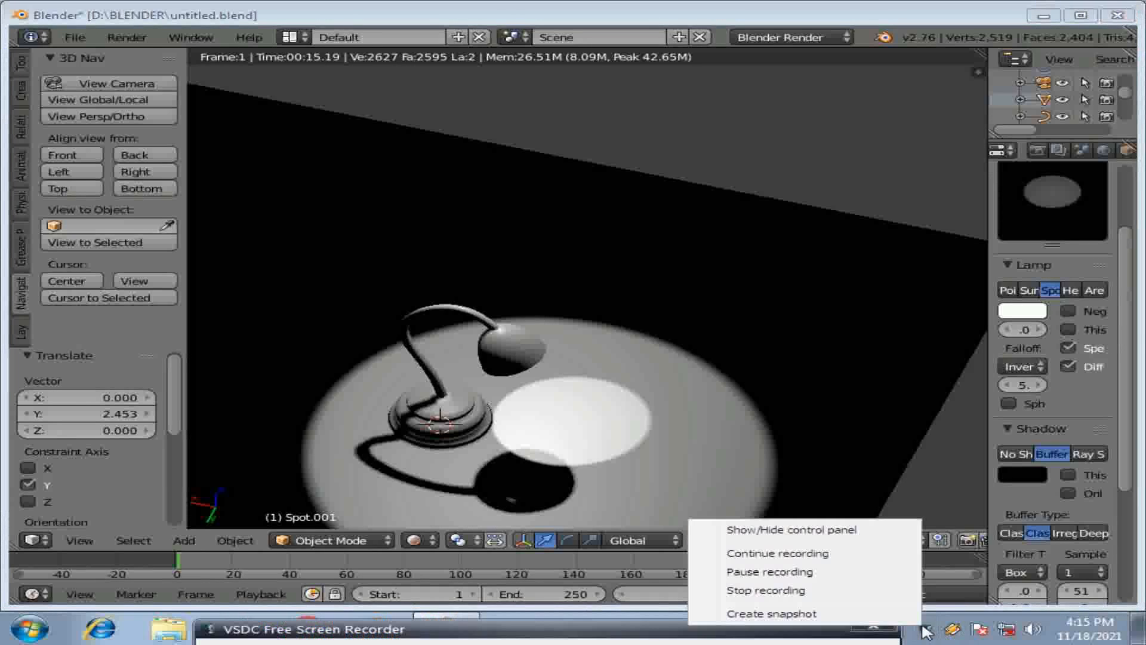
mouse_move(458, 636)
mouse_down()
mouse_move(464, 453)
mouse_move(460, 613)
mouse_move(435, 478)
mouse_up()
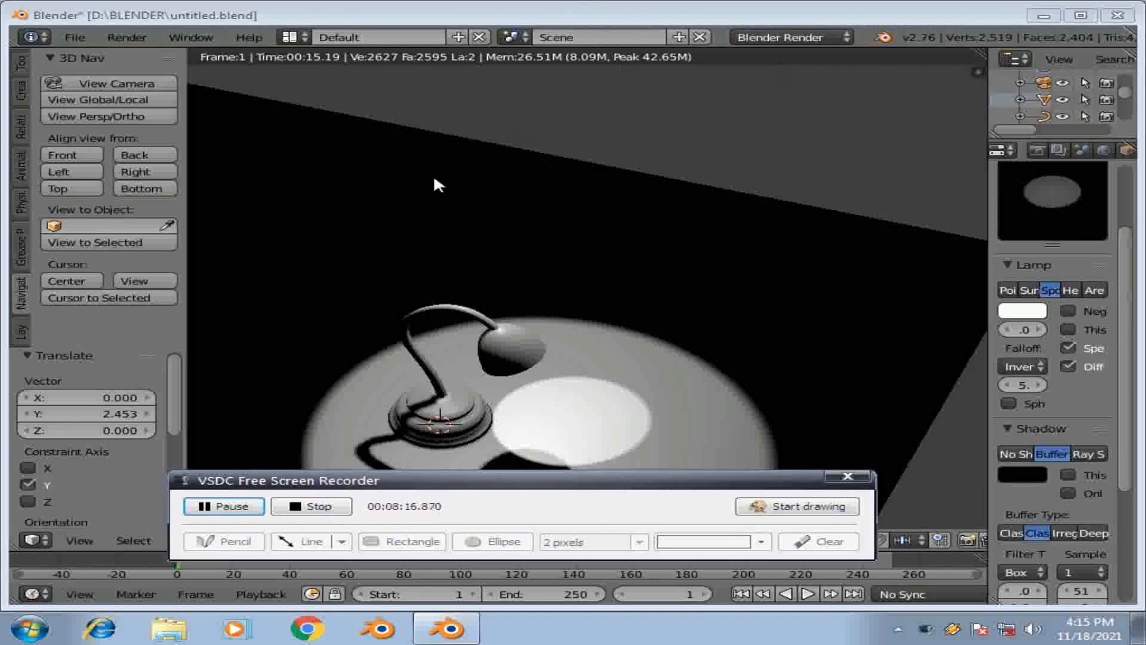
click(316, 506)
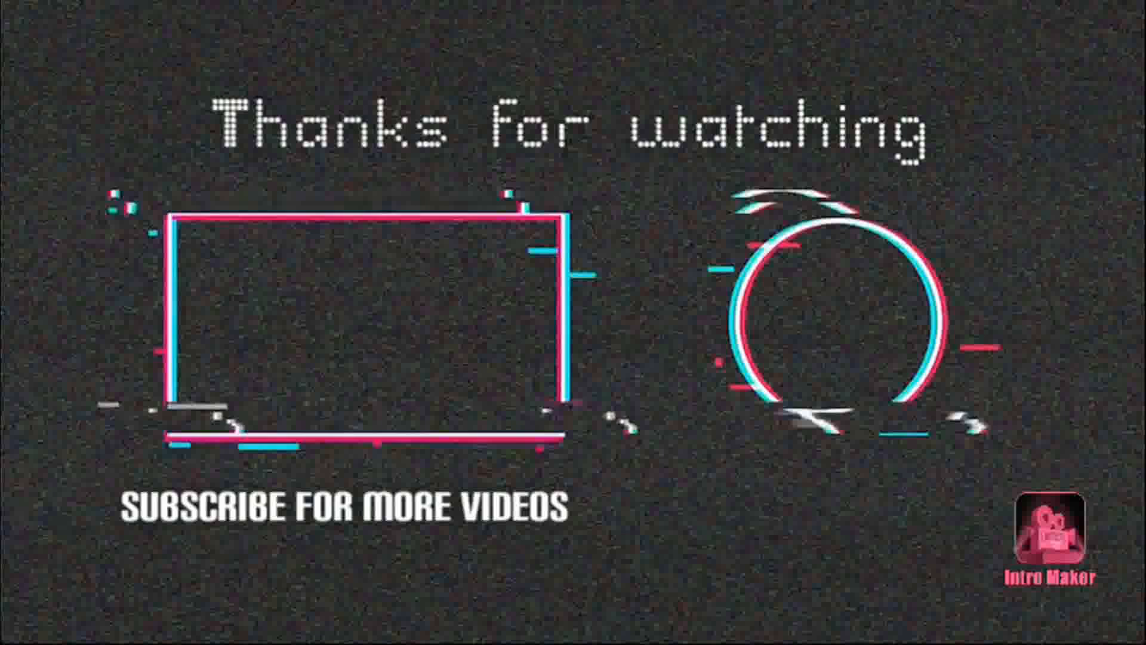